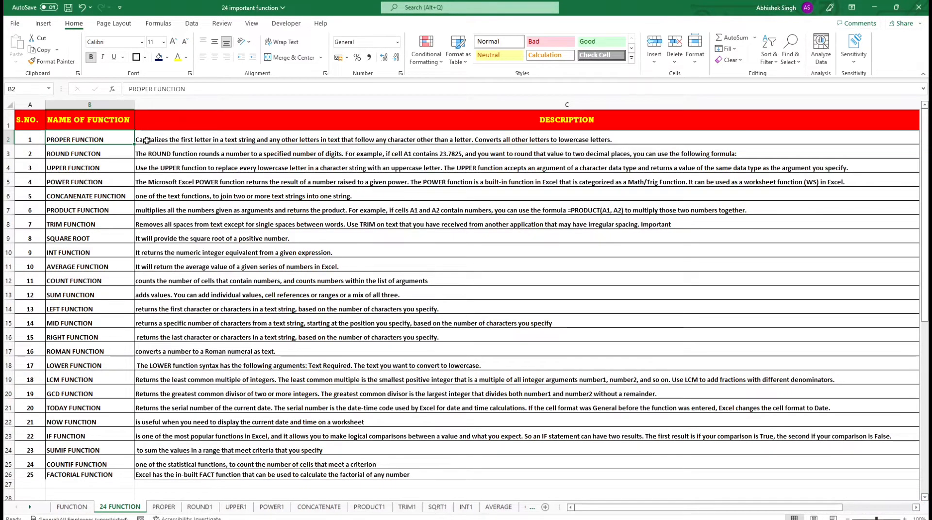
- Review the names and descriptions of the ROUND, UPPER, POWER, CONCATENATE, PRODUCT and TRIM functions in rows 3 to 8
{"action": "left_click", "coordinate": [101, 156]}
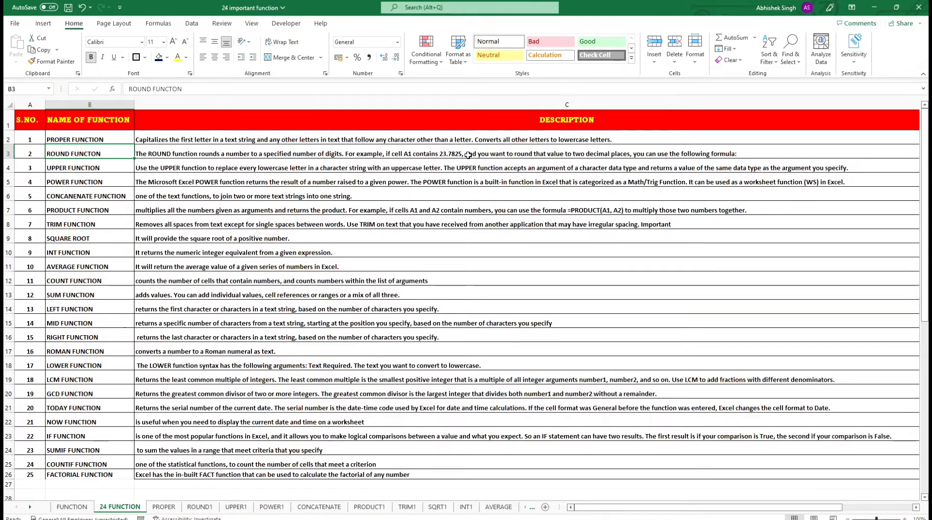
{"action": "left_click", "coordinate": [94, 168]}
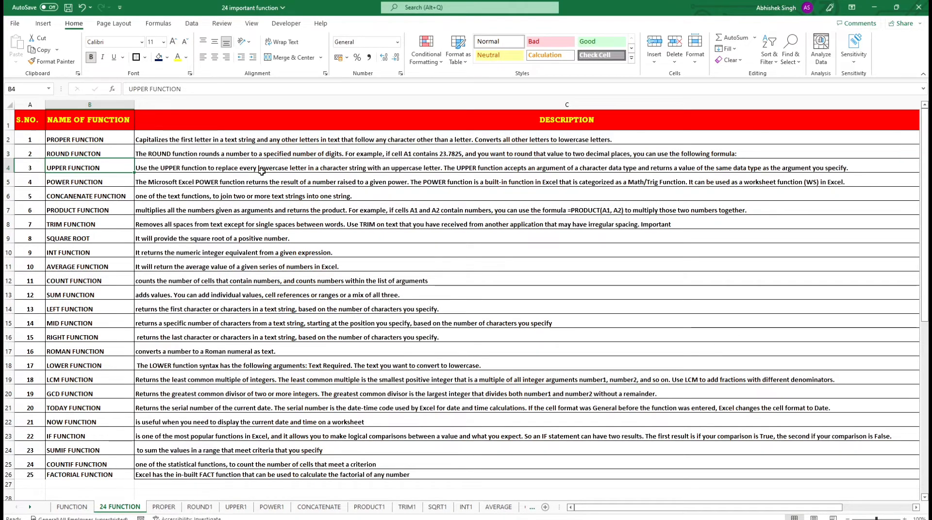
{"action": "left_click", "coordinate": [107, 183]}
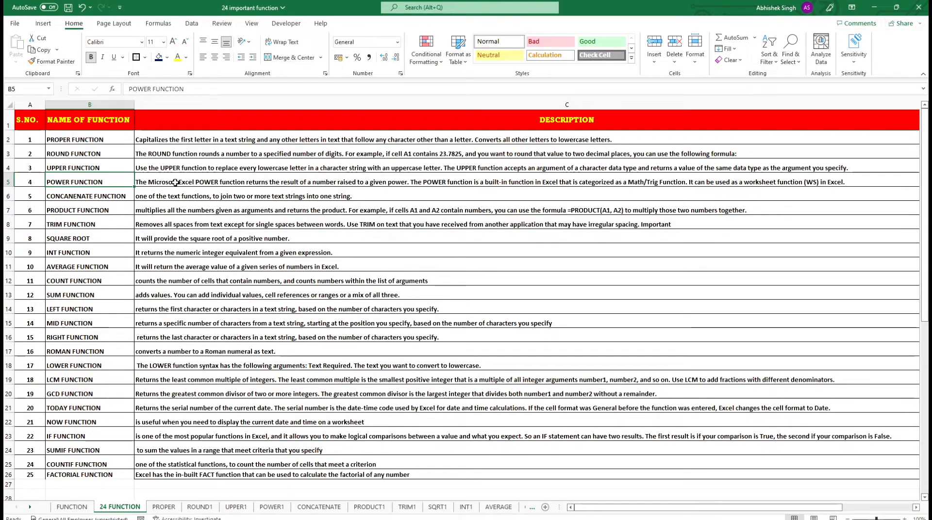
{"action": "left_click", "coordinate": [94, 195]}
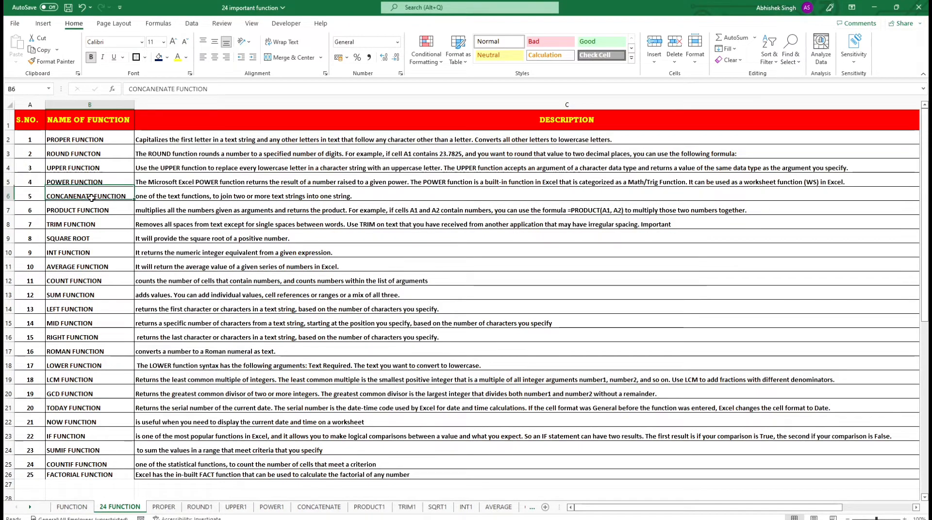
{"action": "left_click", "coordinate": [166, 199]}
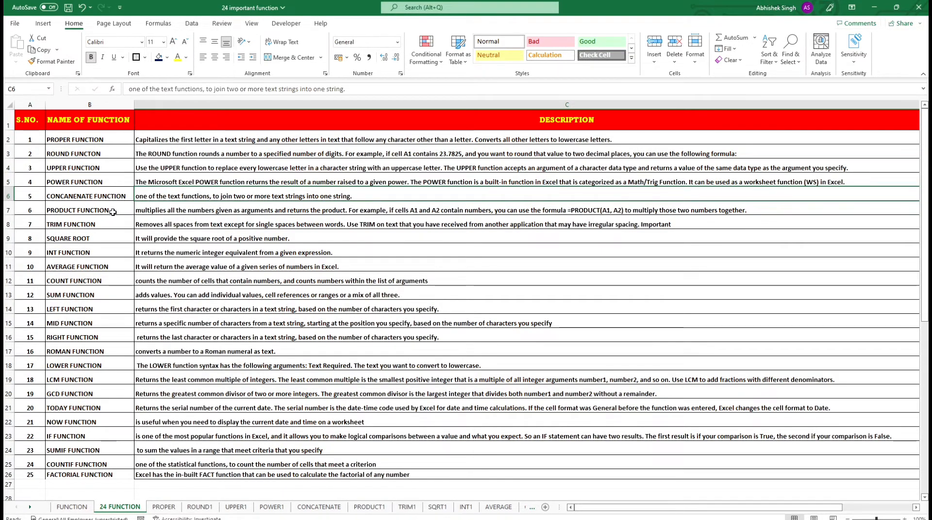
{"action": "left_click", "coordinate": [114, 212]}
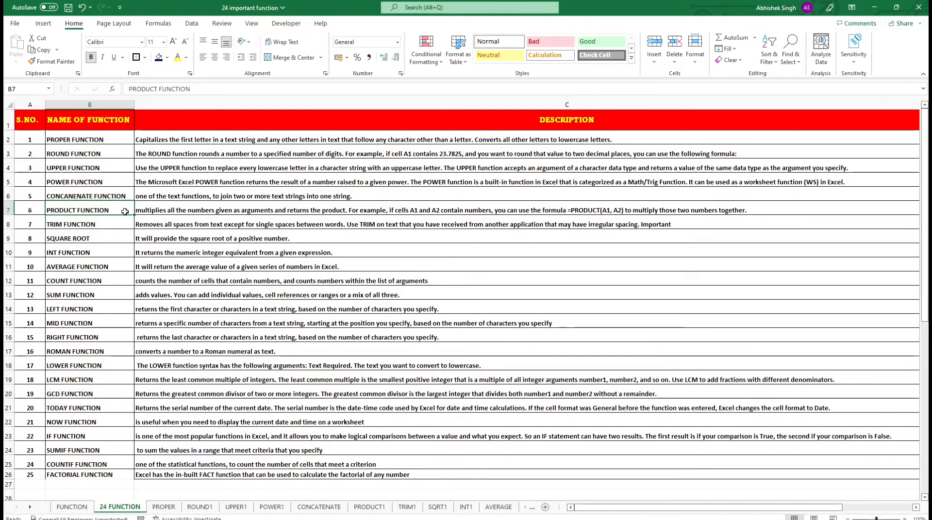
{"action": "left_click", "coordinate": [153, 211]}
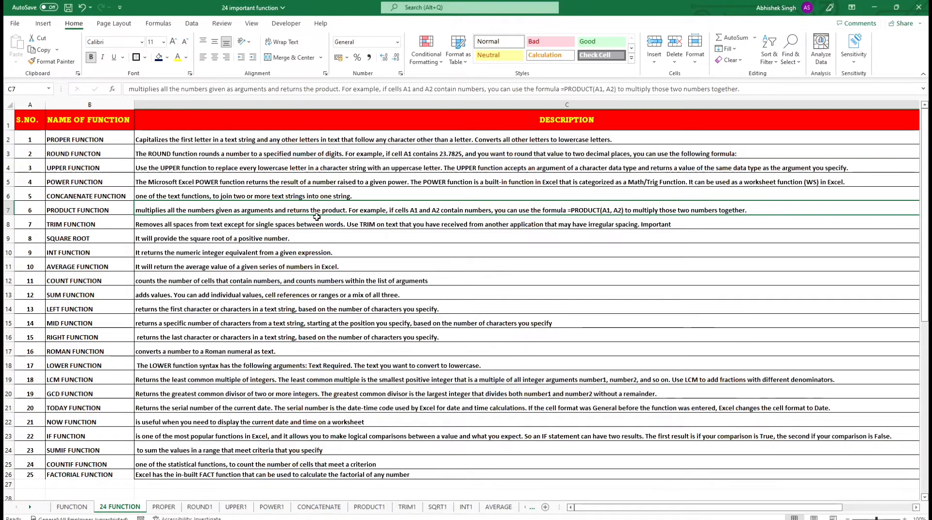
{"action": "left_click", "coordinate": [90, 225]}
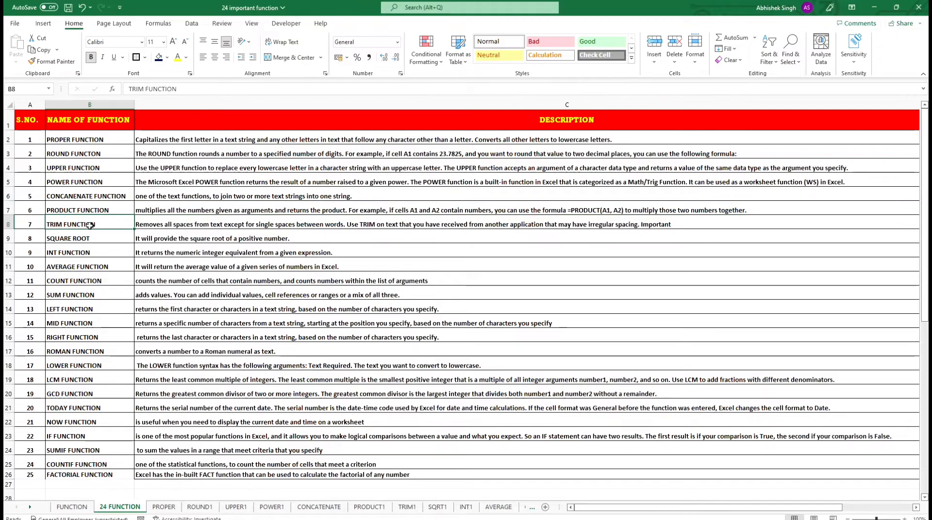
{"action": "left_click", "coordinate": [176, 224]}
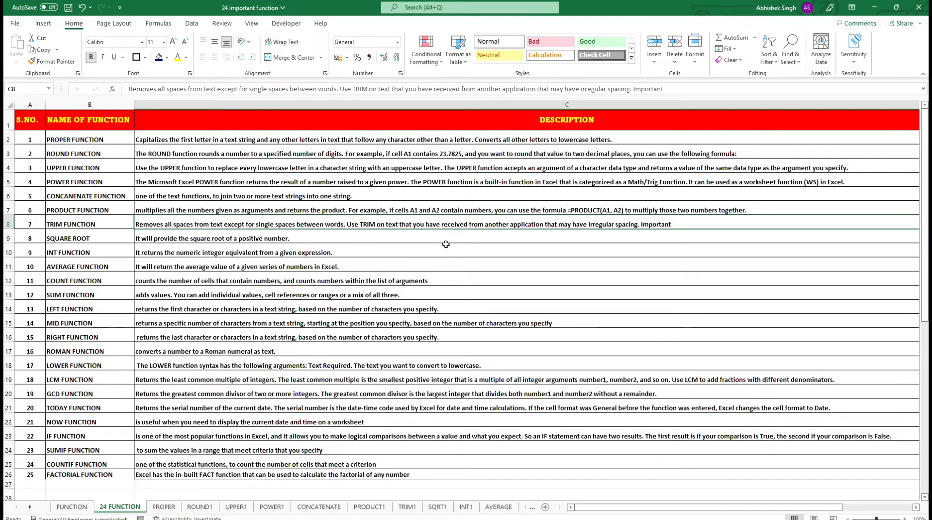
- Review the SQUARE ROOT, INT, AVERAGE, COUNT and SUM function entries and their descriptions in rows 9 to 13
{"action": "left_click", "coordinate": [89, 238]}
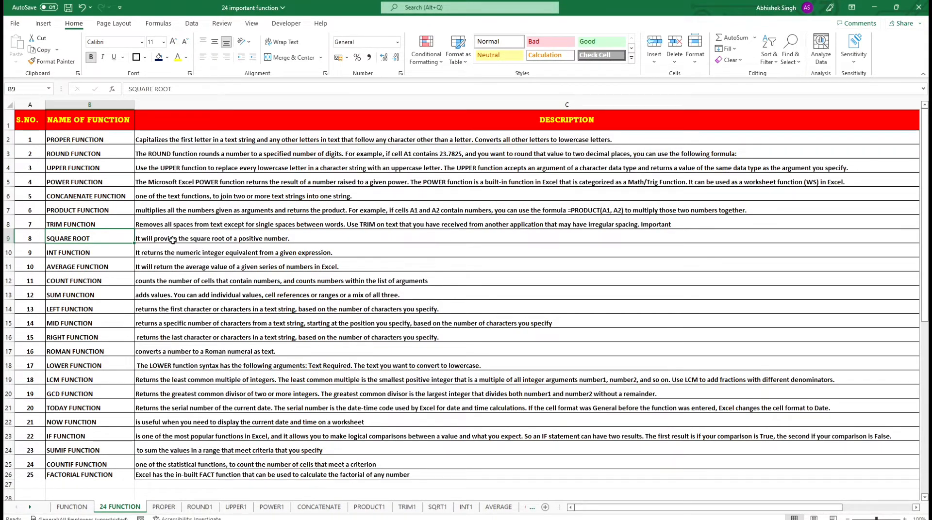
{"action": "left_click", "coordinate": [86, 253]}
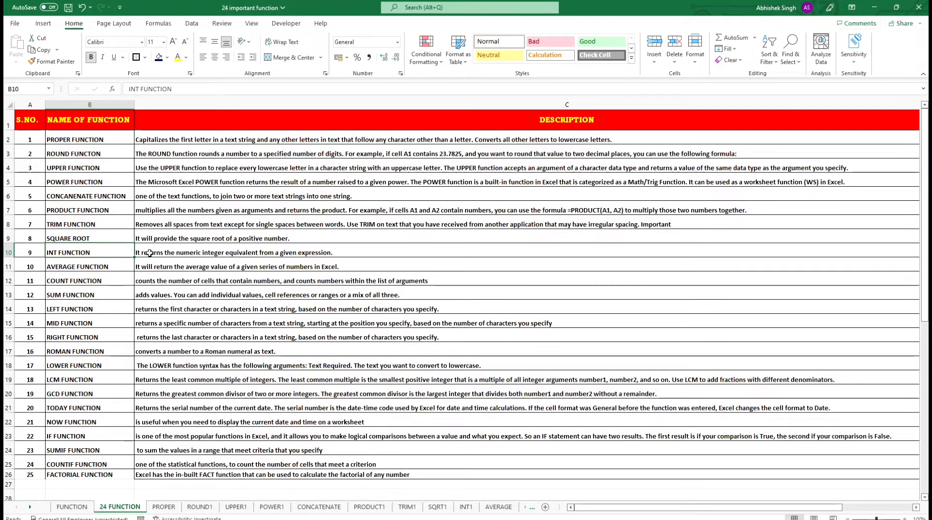
{"action": "left_click", "coordinate": [149, 254]}
{"action": "left_click", "coordinate": [100, 267]}
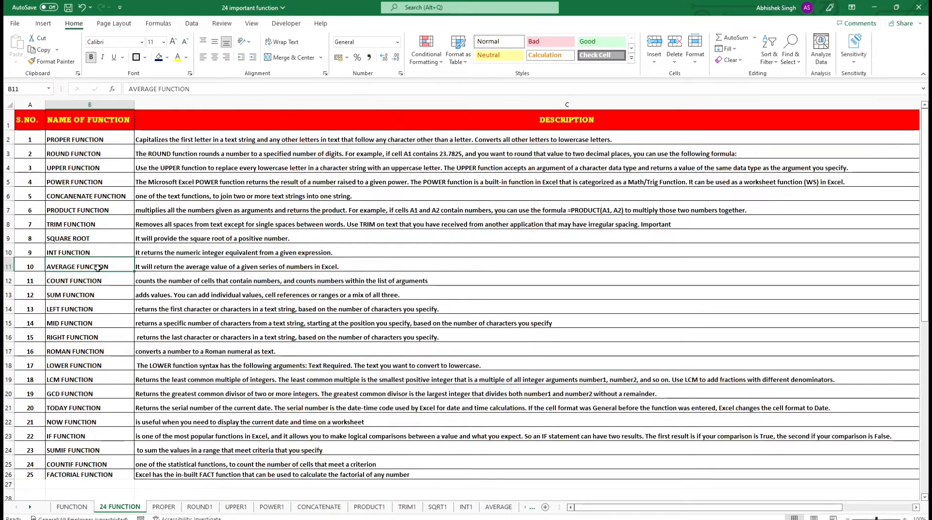
{"action": "left_click", "coordinate": [150, 267]}
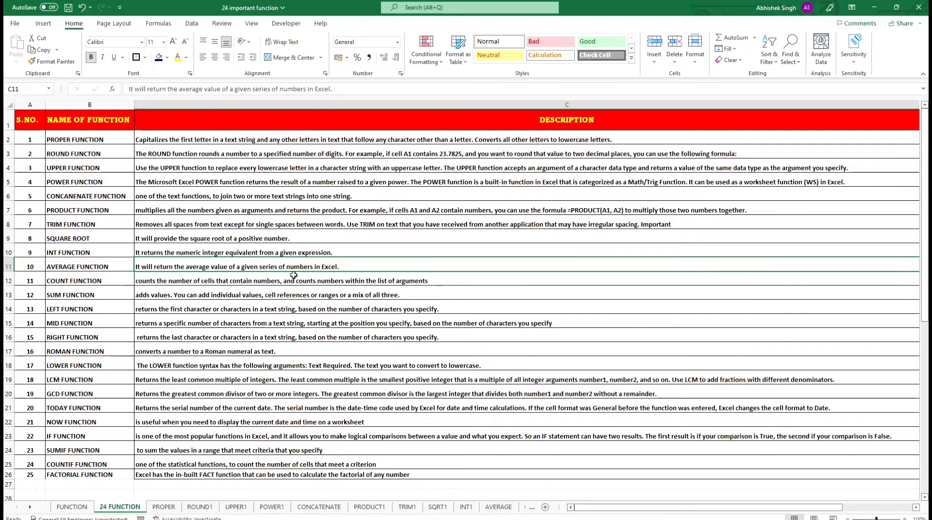
{"action": "left_click", "coordinate": [105, 282]}
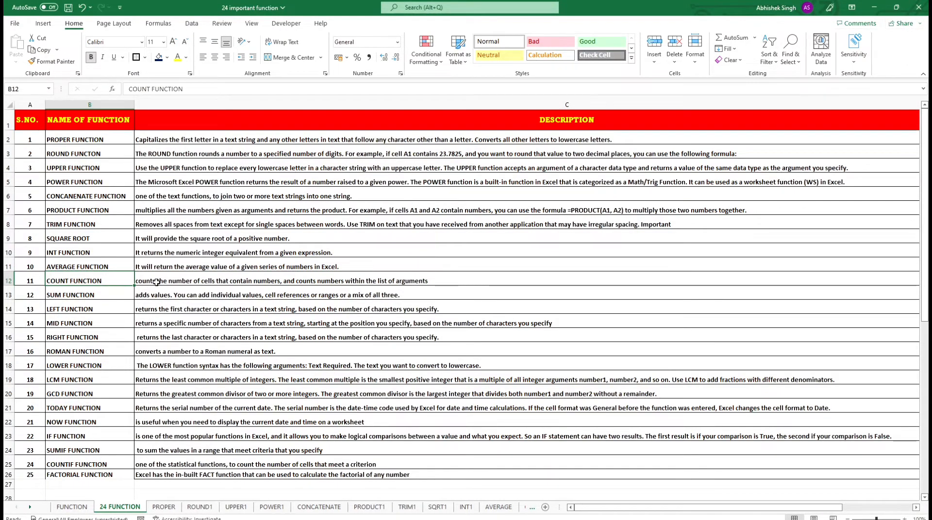
{"action": "left_click", "coordinate": [159, 281]}
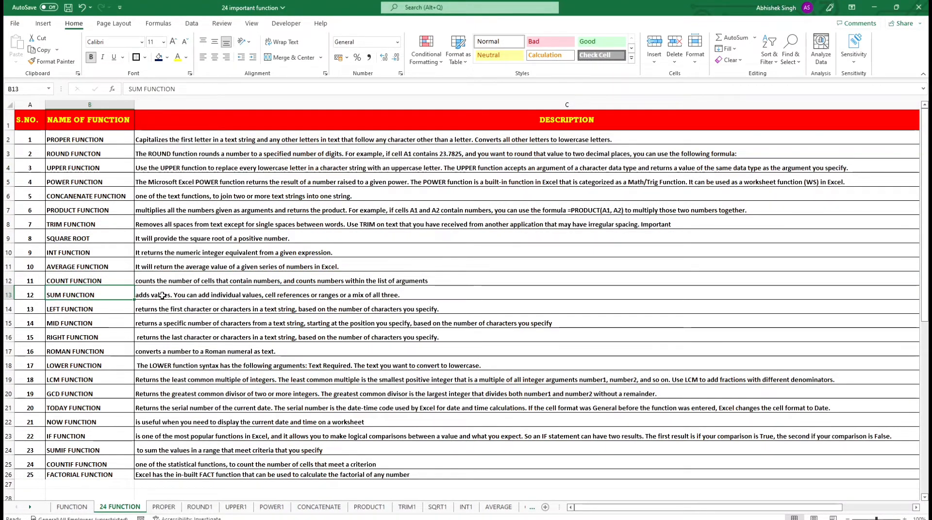
{"action": "left_click", "coordinate": [163, 296]}
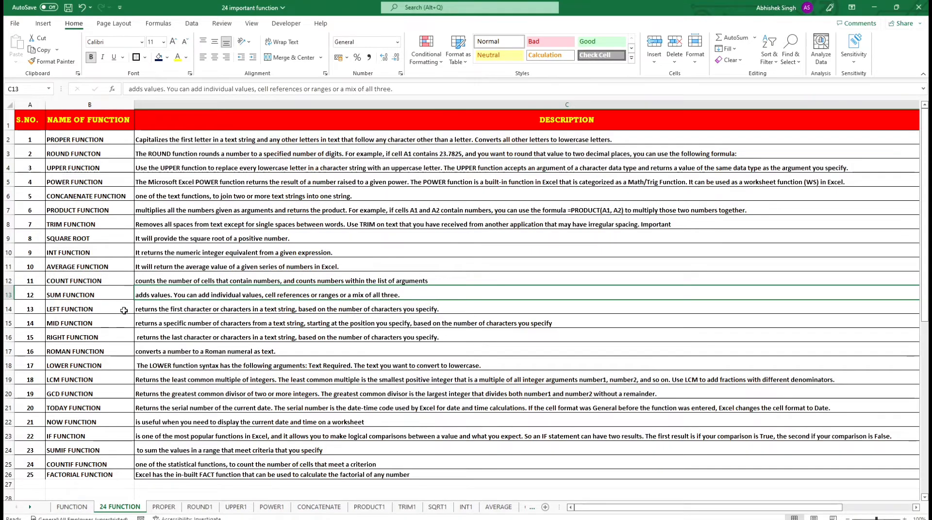
- Review the text and conversion function entries LEFT, MID, RIGHT, ROMAN and LOWER with their descriptions in rows 14 to 18
{"action": "left_click", "coordinate": [107, 310]}
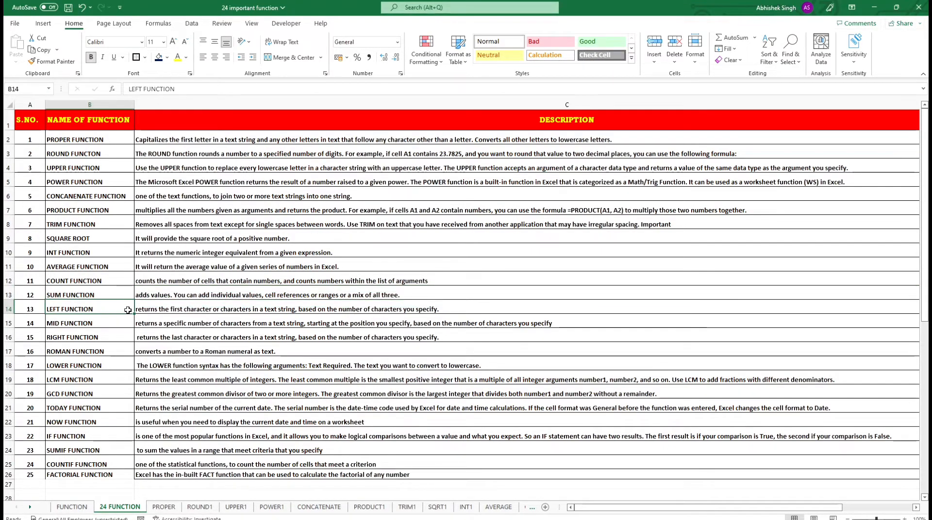
{"action": "left_click", "coordinate": [157, 310]}
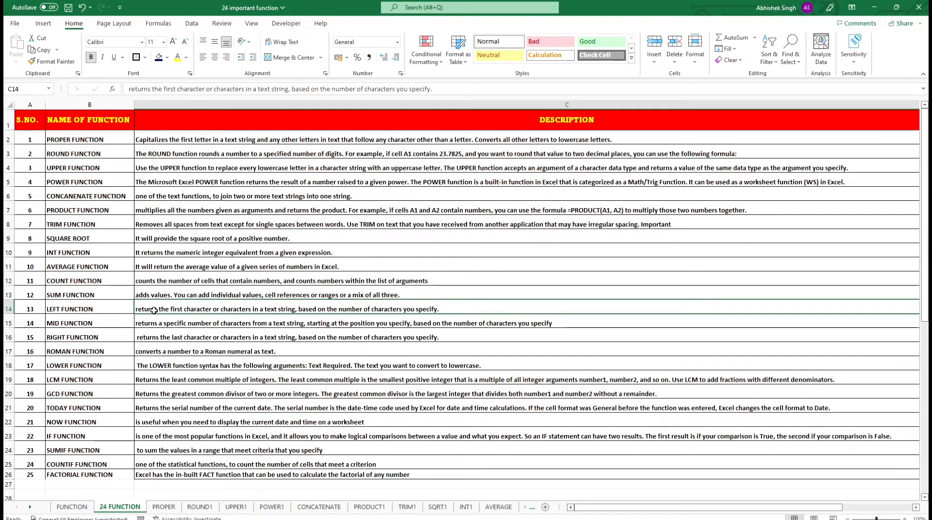
{"action": "left_click", "coordinate": [104, 324]}
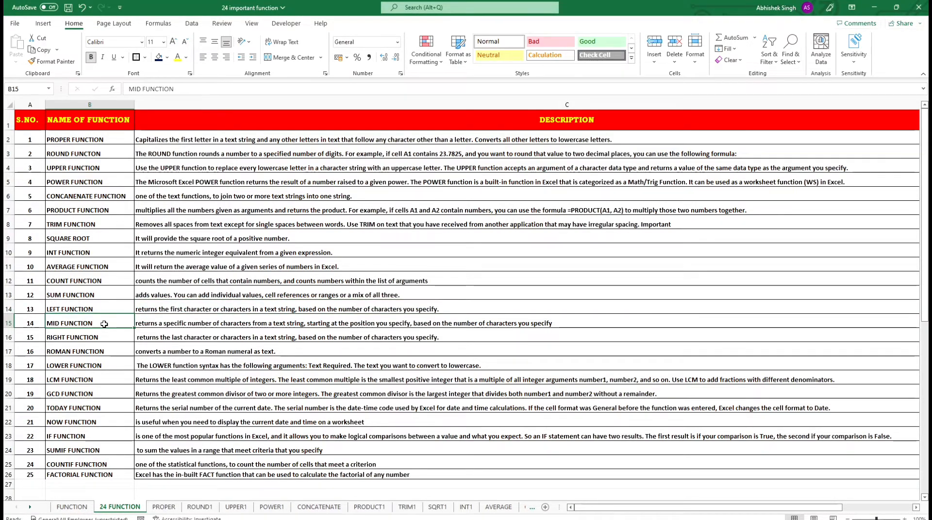
{"action": "left_click", "coordinate": [157, 324]}
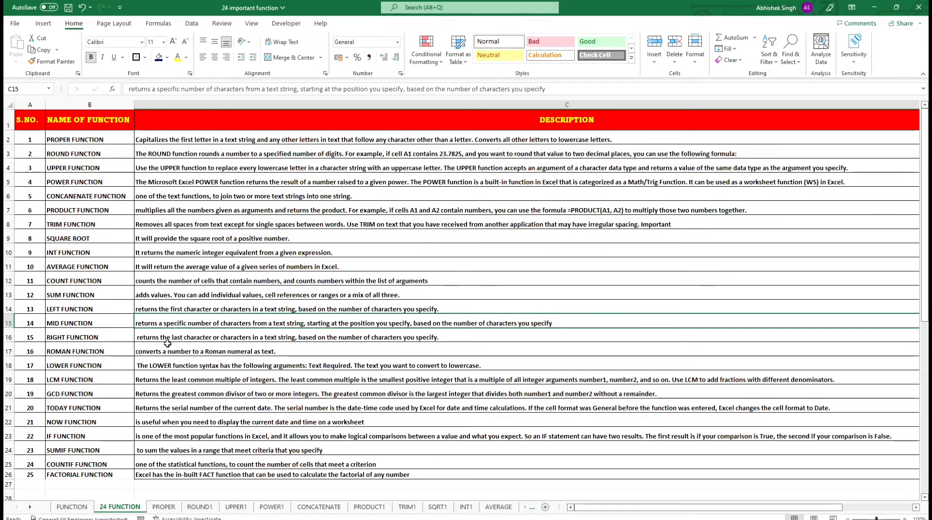
{"action": "left_click", "coordinate": [169, 339]}
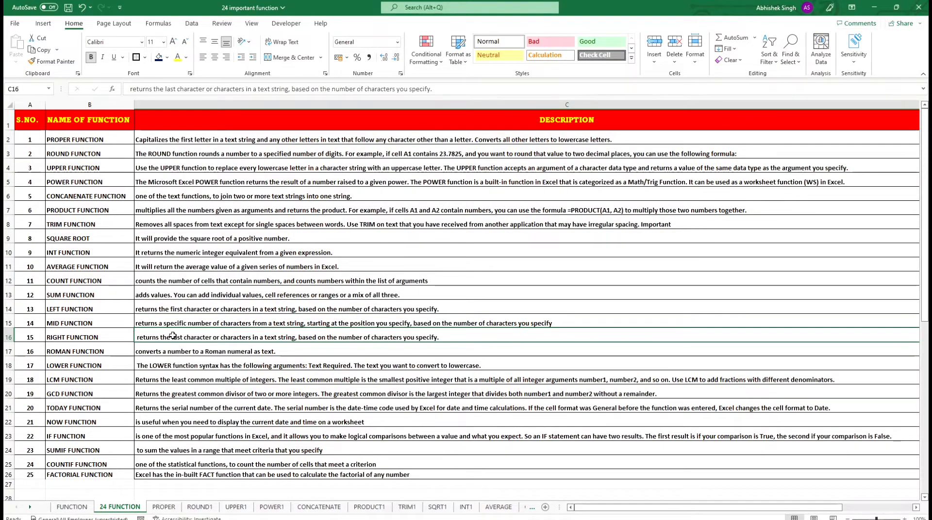
{"action": "left_click", "coordinate": [92, 354]}
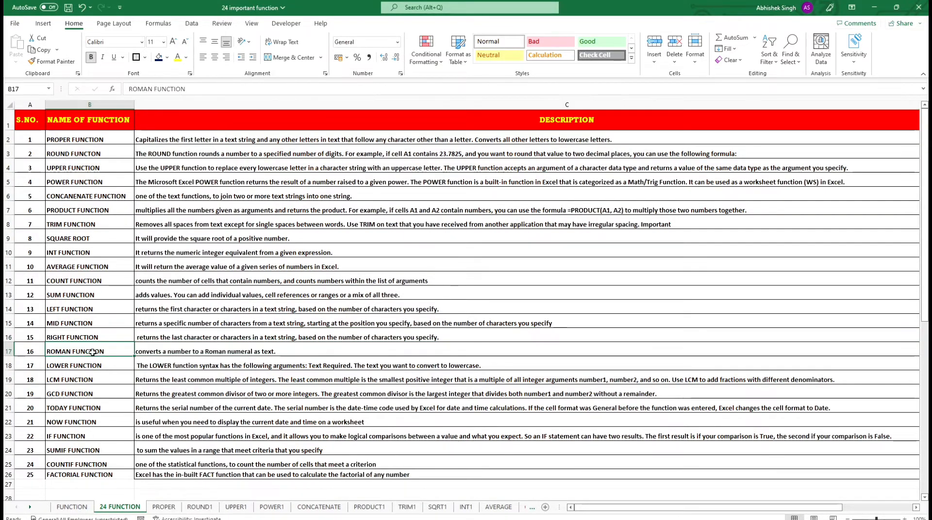
{"action": "left_click", "coordinate": [163, 351]}
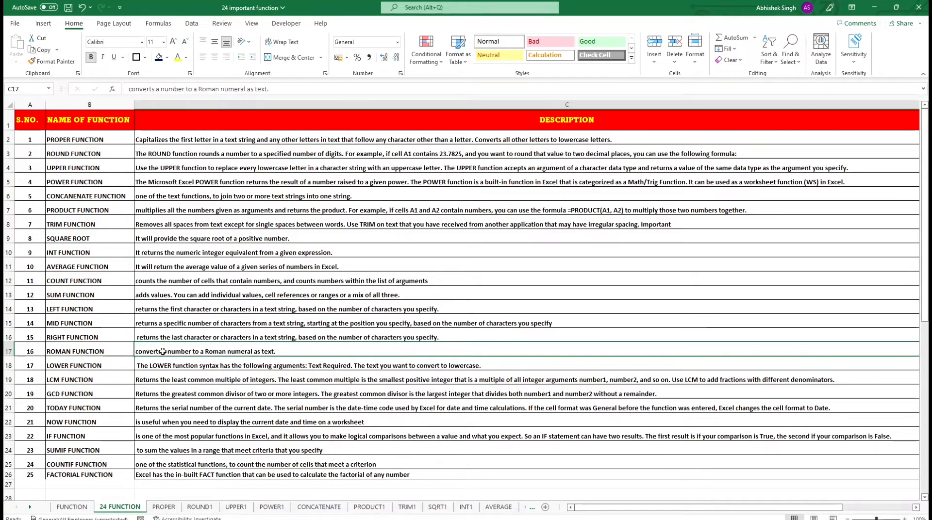
{"action": "left_click", "coordinate": [103, 368]}
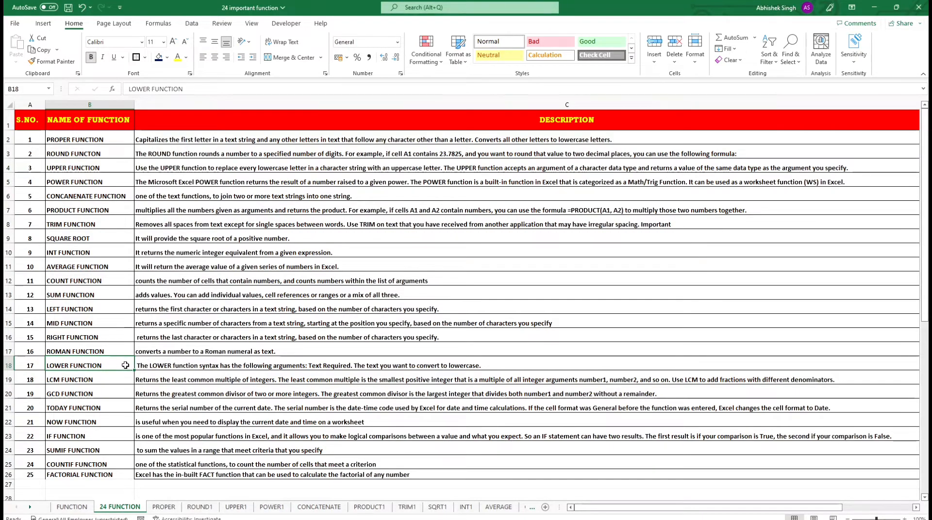
- Review the LCM, GCD, TODAY, NOW, IF, SUMIF and COUNTIF function entries and their descriptions in rows 19 to 25
{"action": "left_click", "coordinate": [102, 383]}
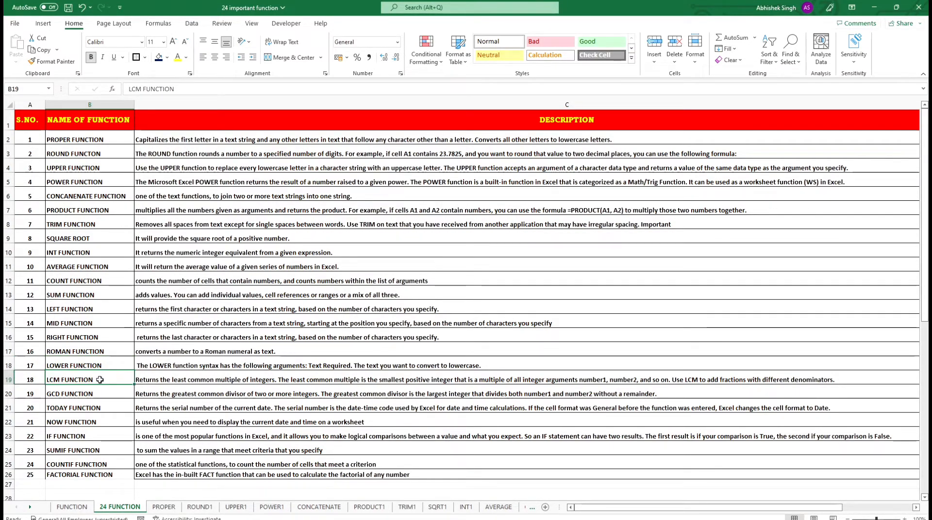
{"action": "left_click", "coordinate": [158, 381]}
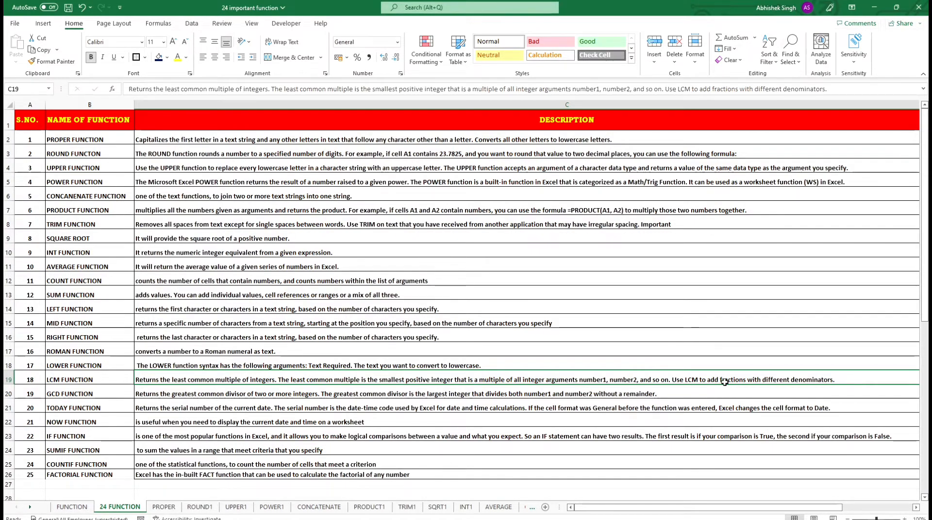
{"action": "left_click", "coordinate": [72, 394]}
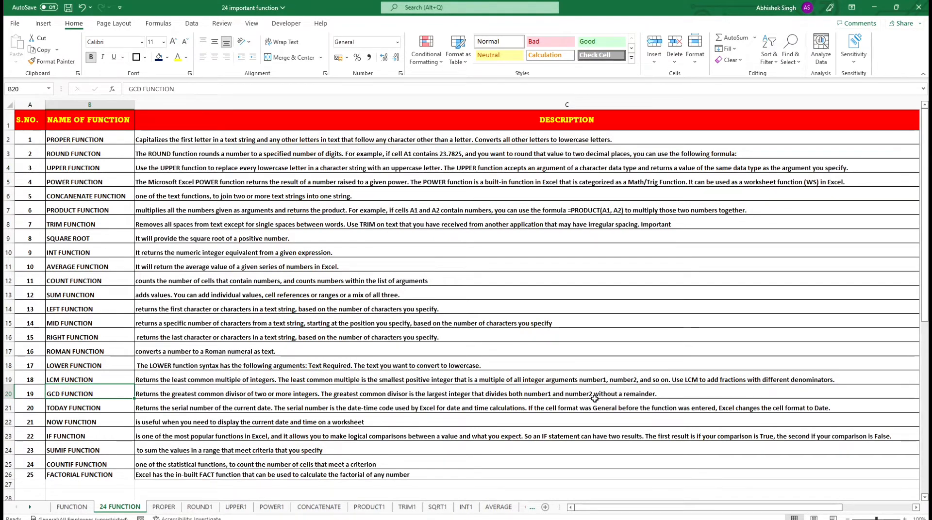
{"action": "left_click", "coordinate": [84, 408]}
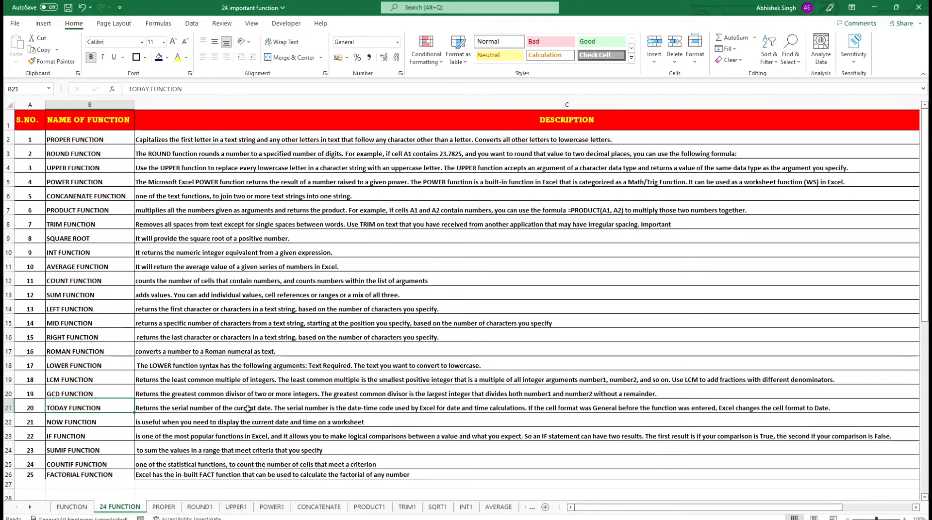
{"action": "left_click", "coordinate": [70, 425]}
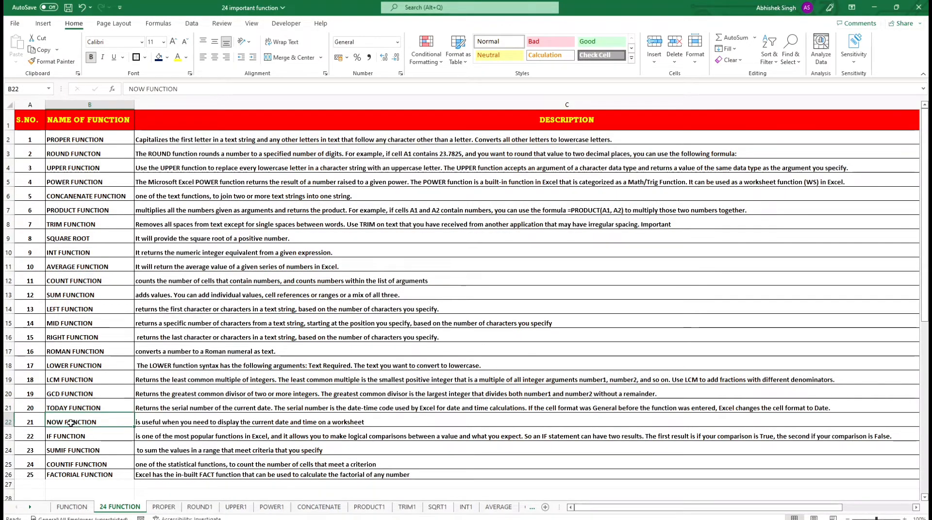
{"action": "left_click", "coordinate": [150, 423]}
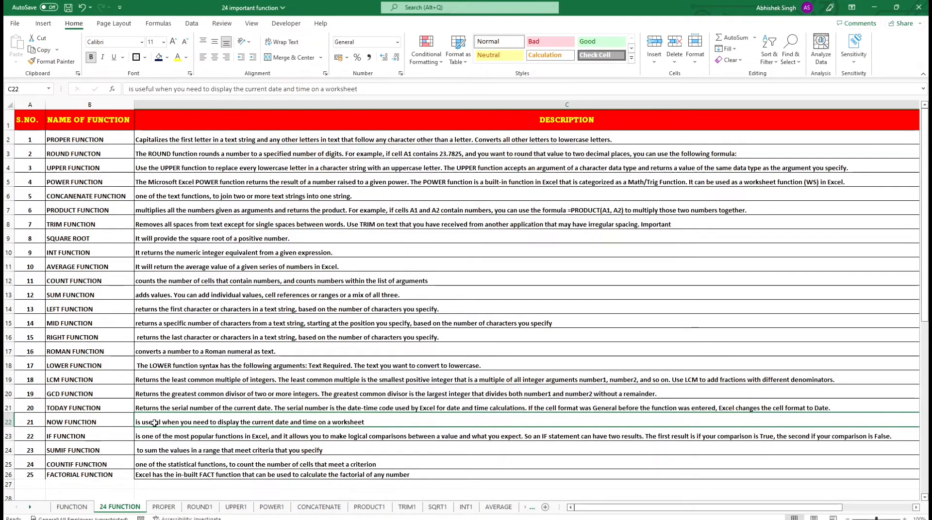
{"action": "left_click", "coordinate": [103, 437]}
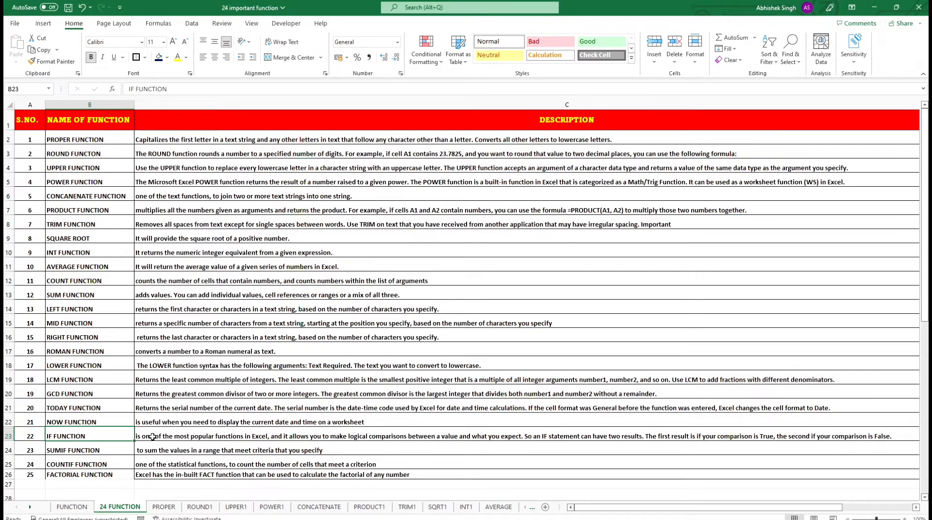
{"action": "left_click", "coordinate": [153, 437]}
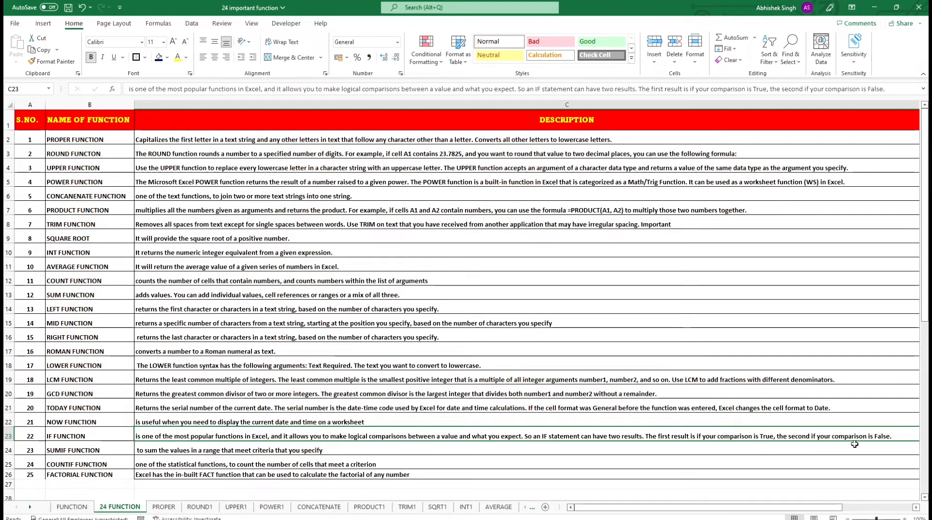
{"action": "left_click", "coordinate": [99, 451]}
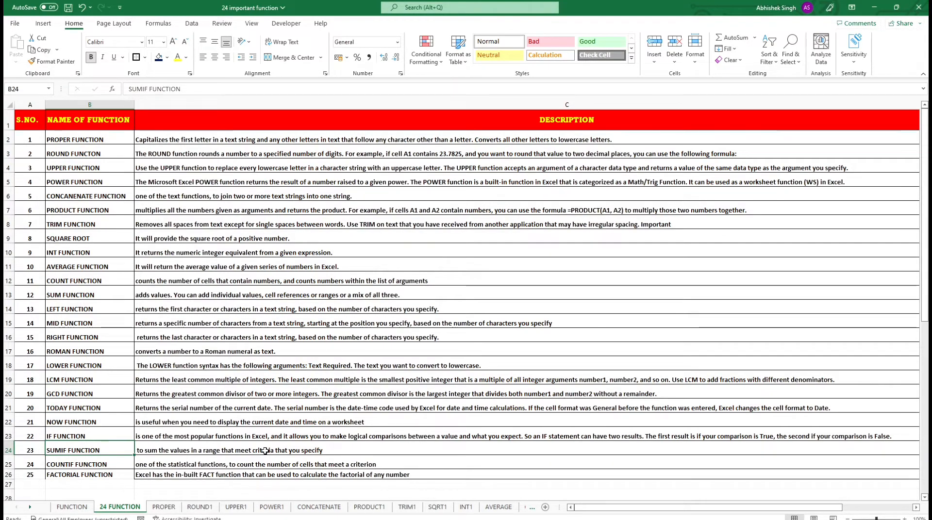
{"action": "scroll", "coordinate": [106, 445], "scroll_direction": "down", "scroll_amount": 1}
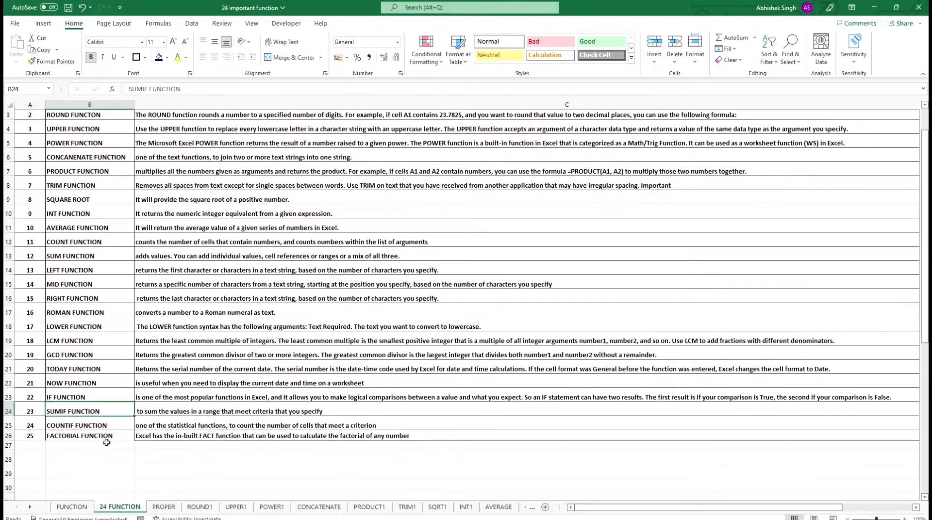
{"action": "left_click", "coordinate": [82, 426]}
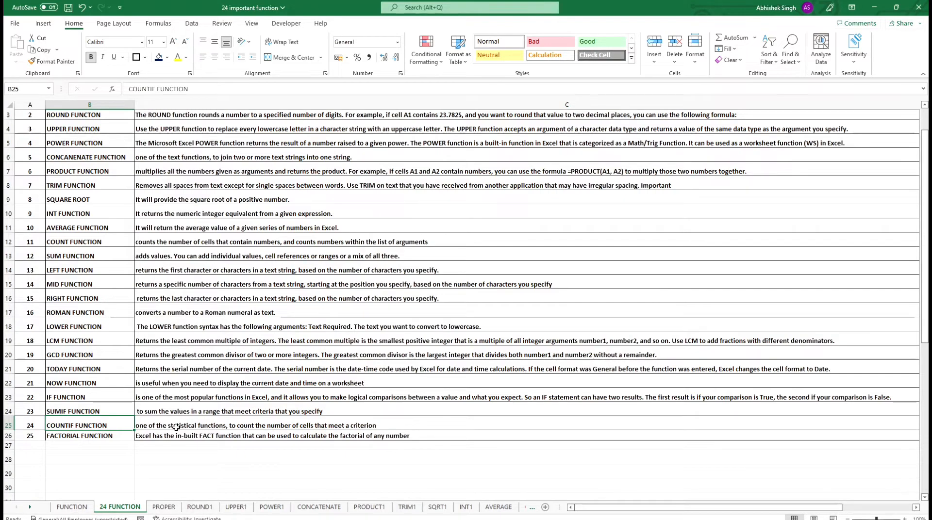
- On the PROPER sheet, enter =PROPER(A3) in cell B3 and fill the formula down to B5
{"action": "left_click", "coordinate": [112, 438]}
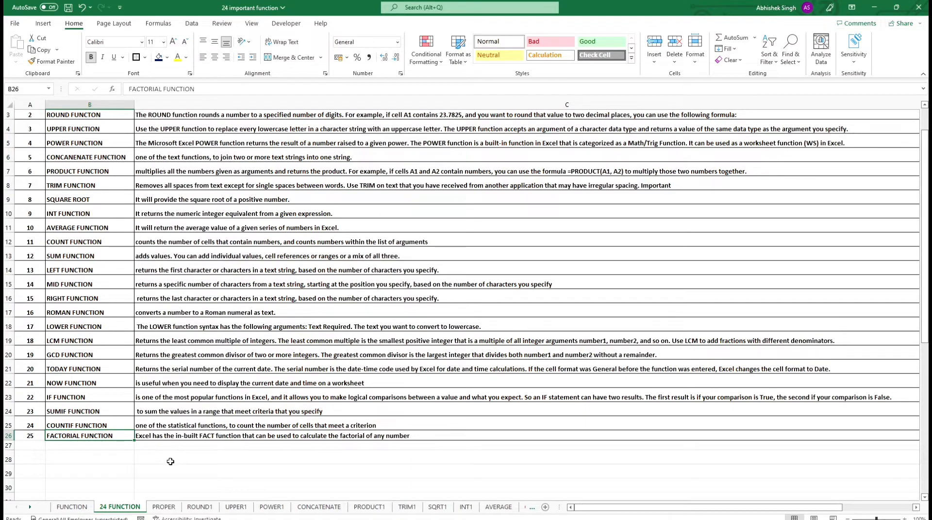
{"action": "left_click", "coordinate": [164, 508]}
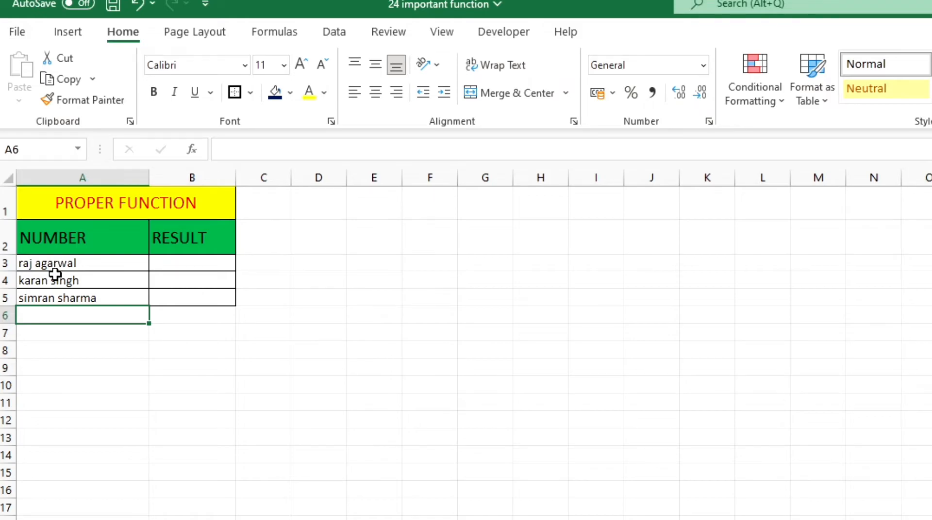
{"action": "left_click", "coordinate": [173, 265]}
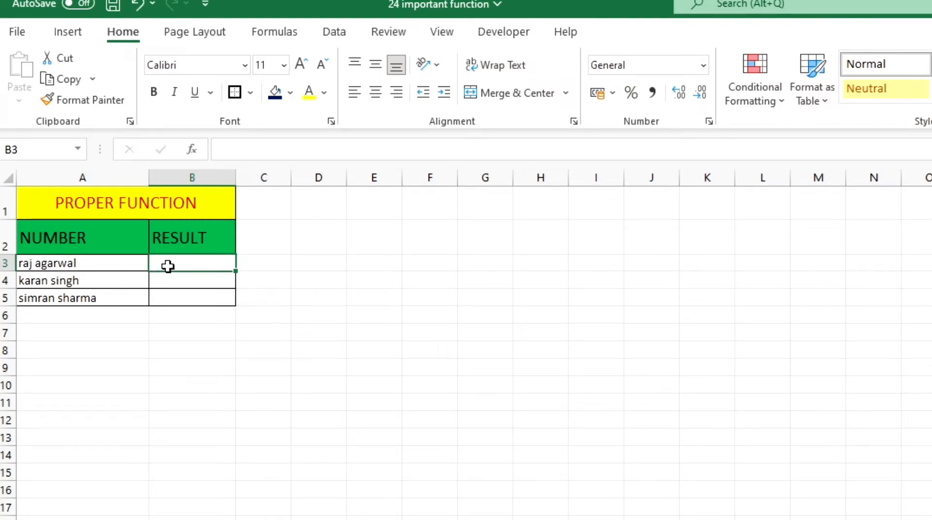
{"action": "type", "text": "="}
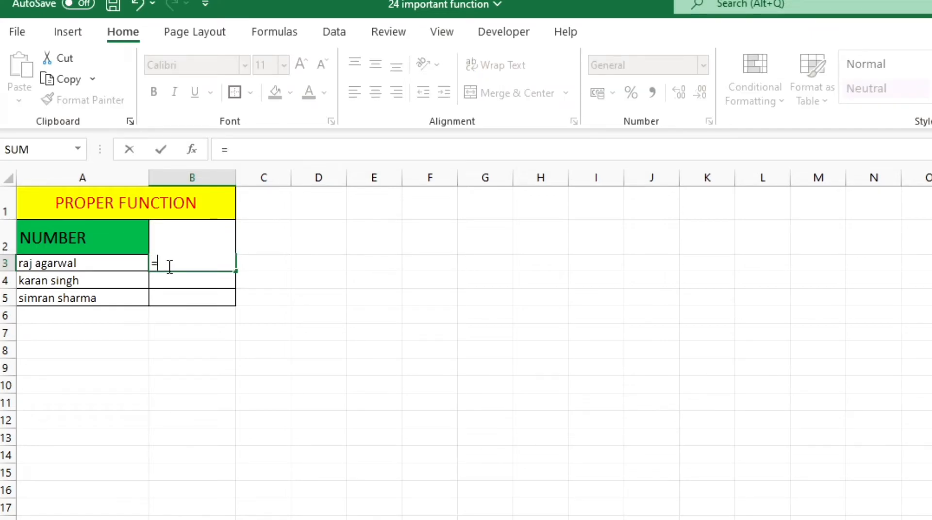
{"action": "type", "text": "PRO"}
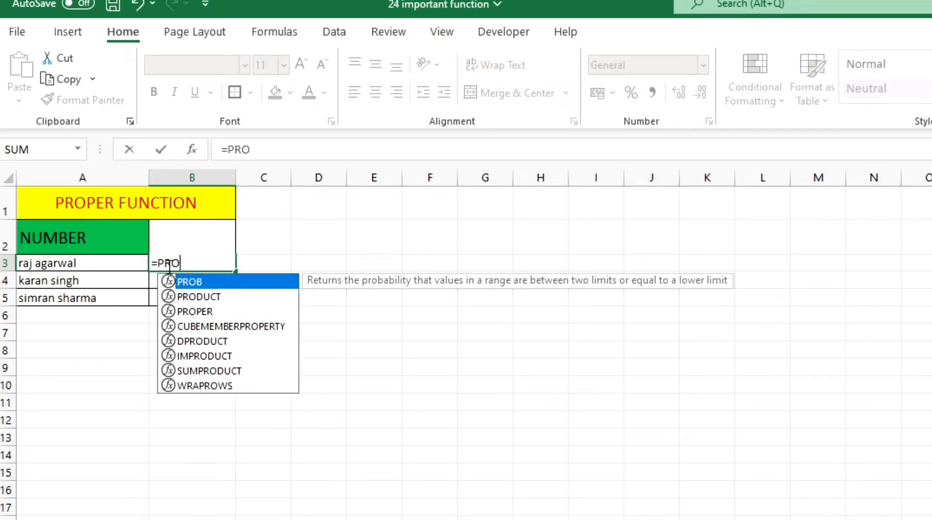
{"action": "type", "text": "PER("}
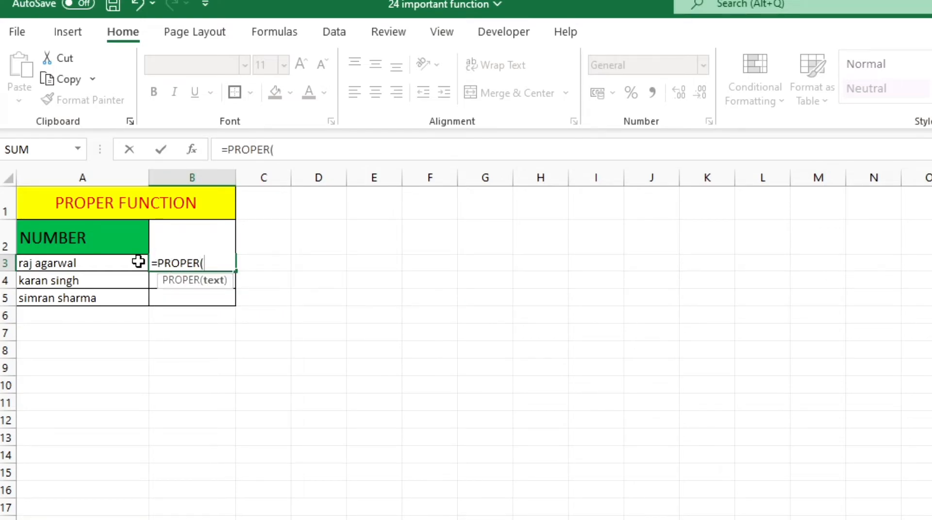
{"action": "left_click", "coordinate": [108, 267]}
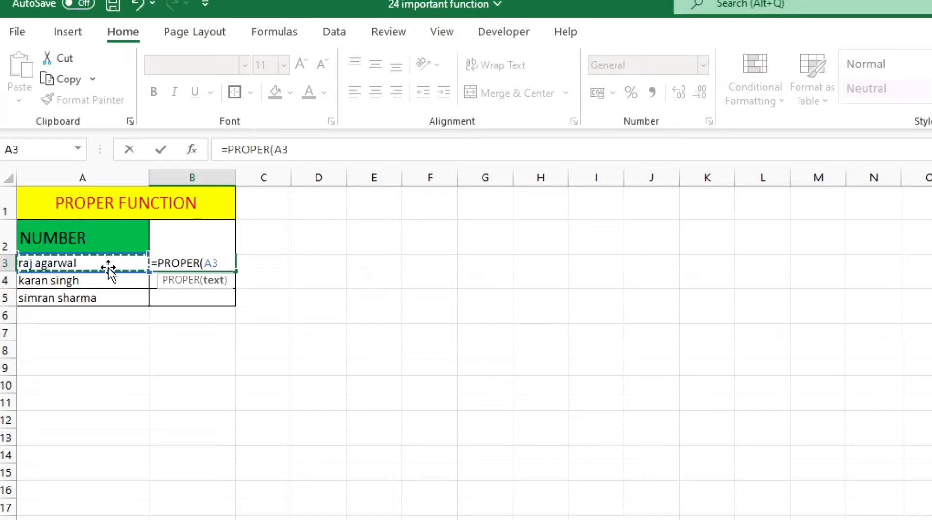
{"action": "type", "text": ")"}
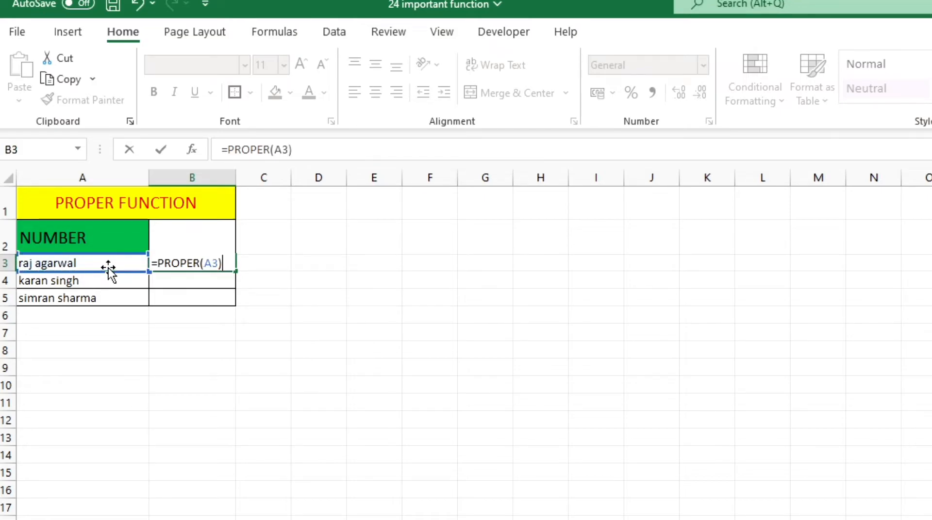
{"action": "key", "text": "Return"}
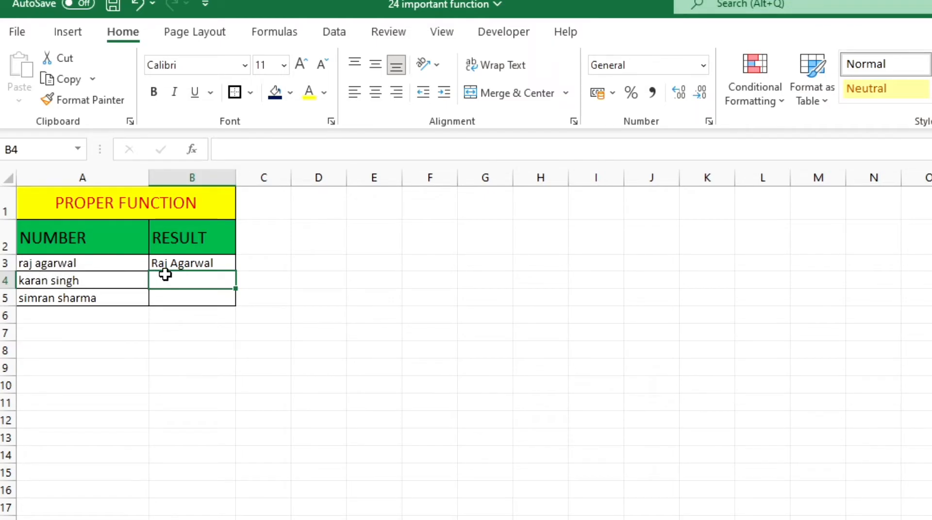
{"action": "left_click", "coordinate": [187, 266]}
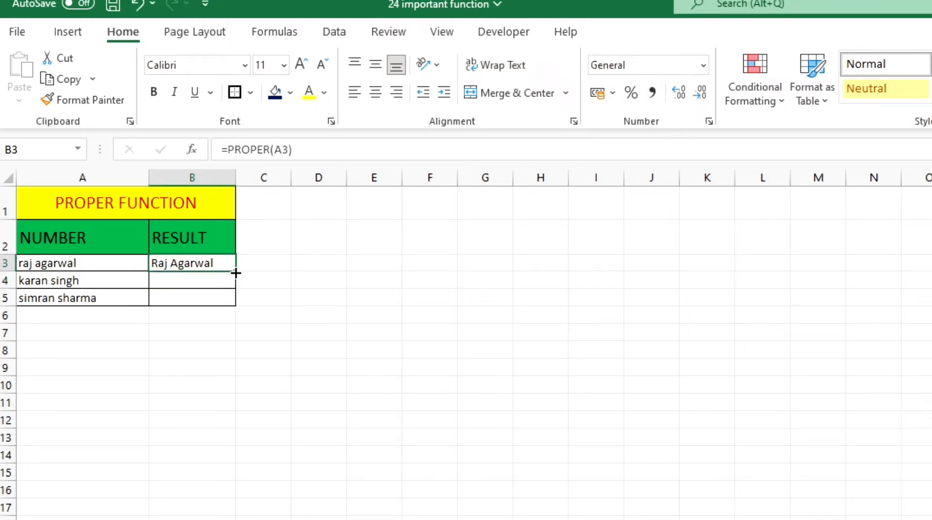
{"action": "double_click", "coordinate": [235, 272]}
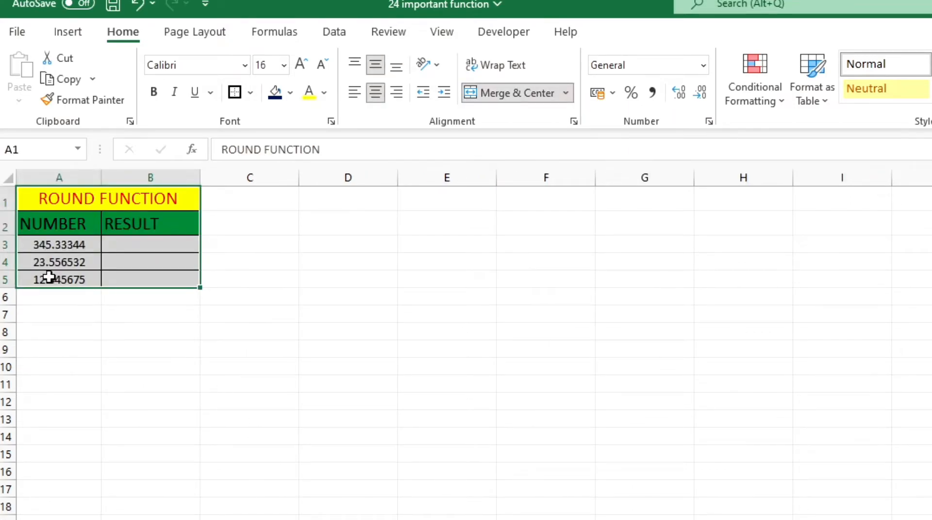
- On the ROUND1 sheet, enter =ROUND(A3,2) in cell B3 and fill the formula down to B5
{"action": "left_click", "coordinate": [120, 247]}
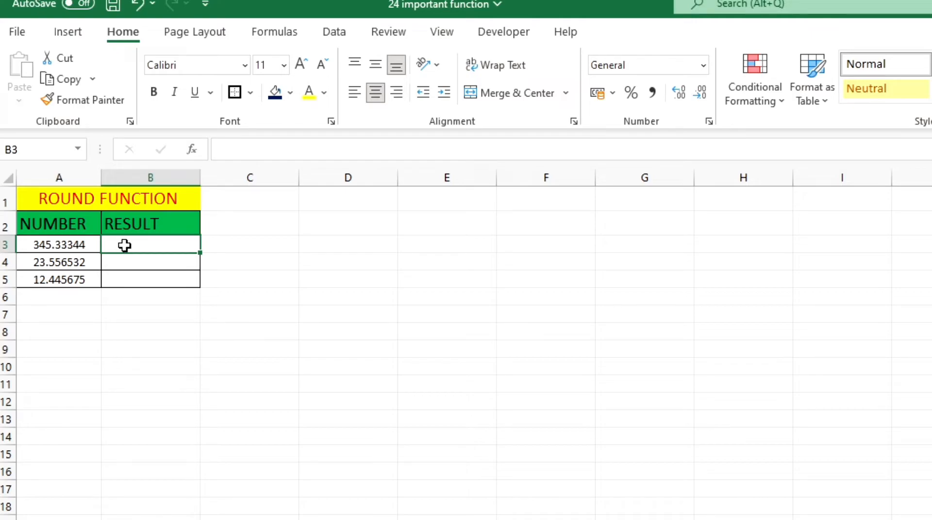
{"action": "type", "text": "="}
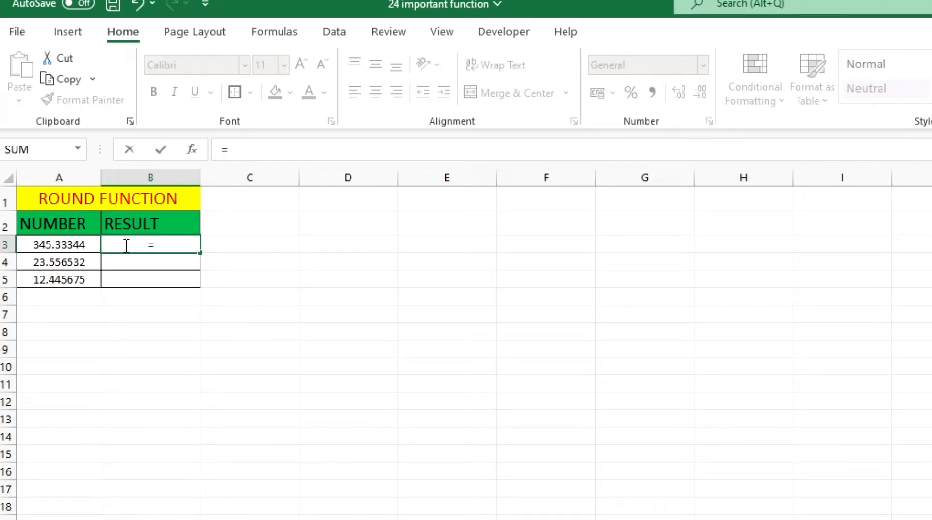
{"action": "type", "text": "ROUN"}
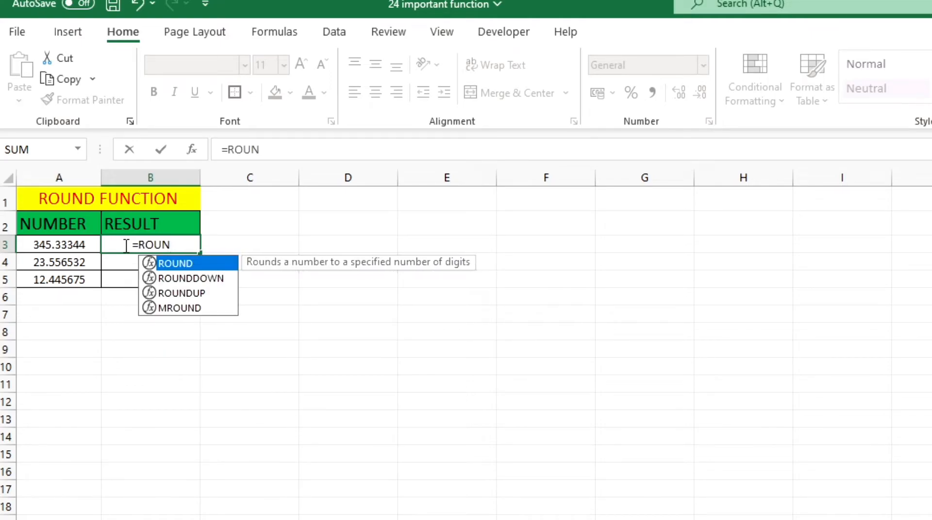
{"action": "type", "text": "D"}
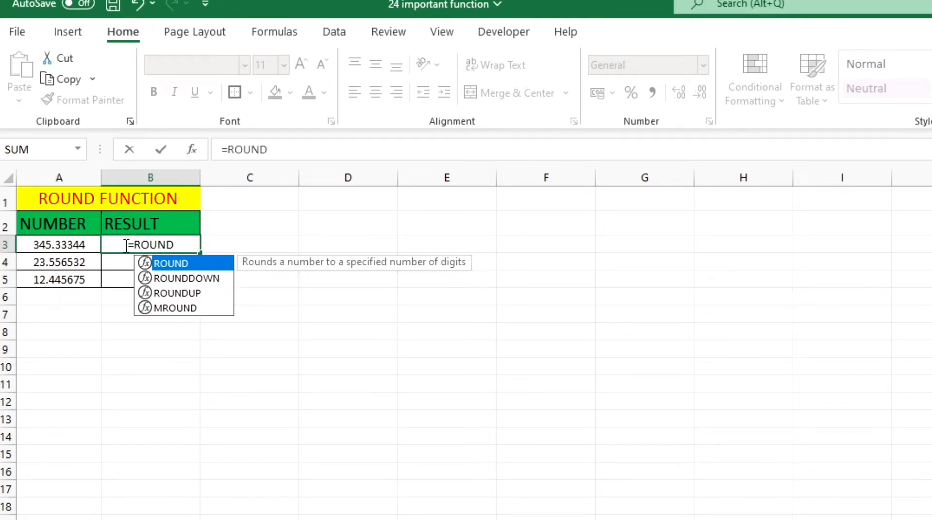
{"action": "type", "text": "("}
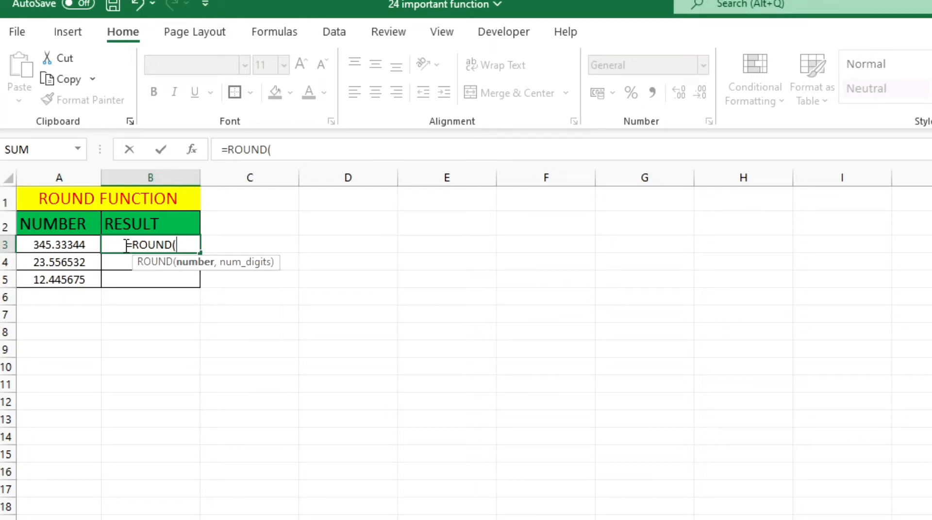
{"action": "left_click", "coordinate": [59, 245]}
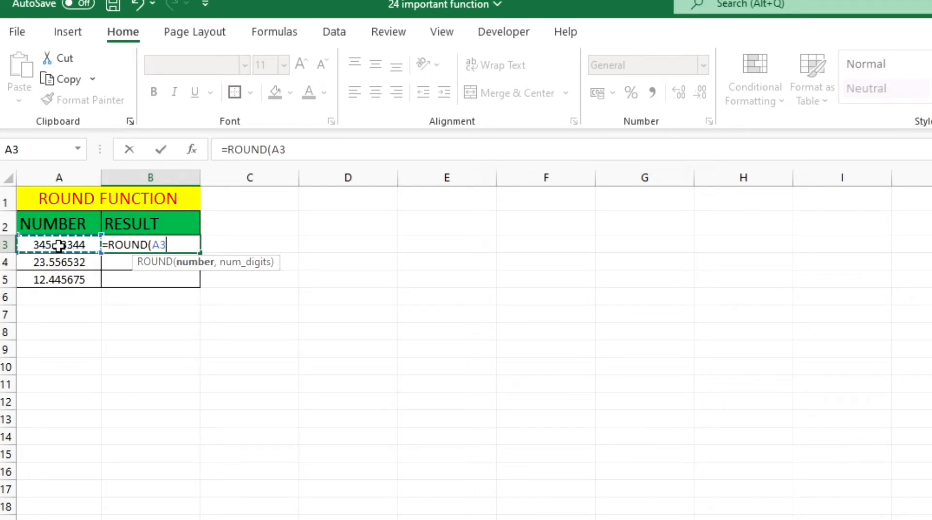
{"action": "type", "text": ","}
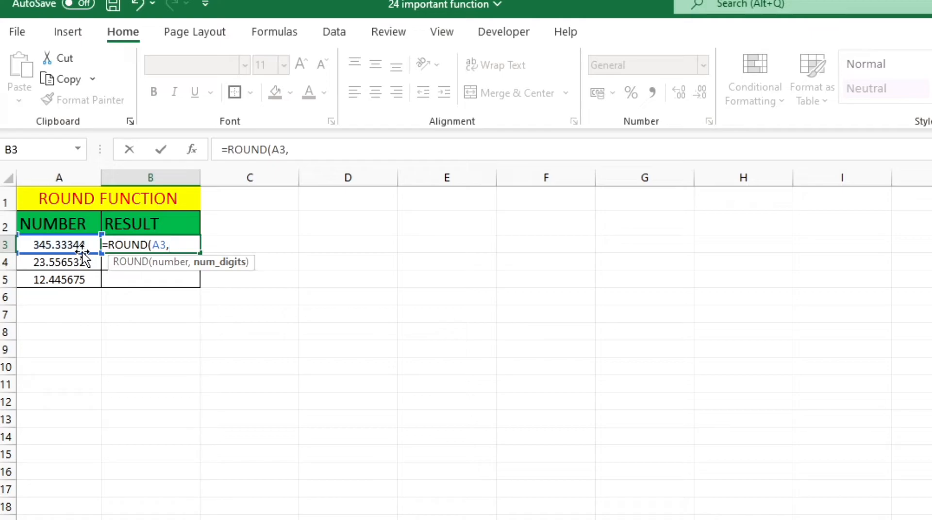
{"action": "type", "text": "2)"}
{"action": "key", "text": "Return"}
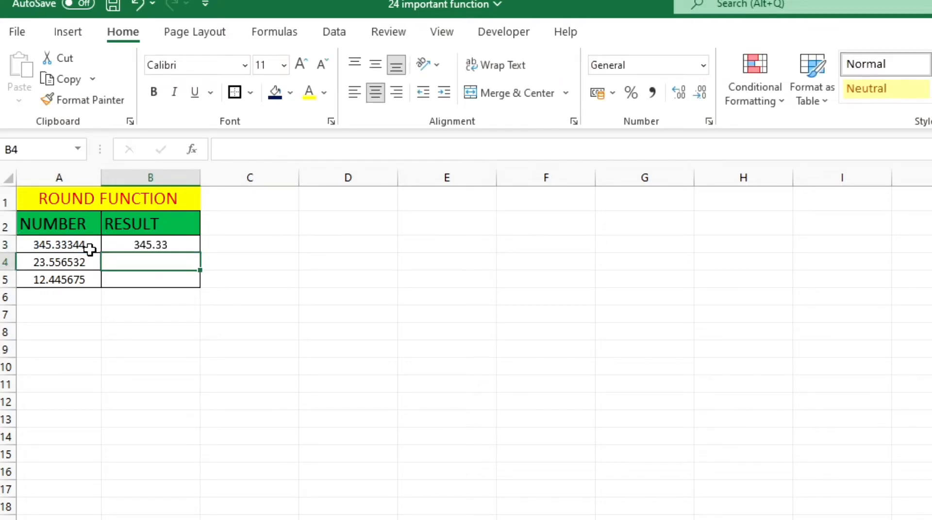
{"action": "left_click", "coordinate": [125, 248]}
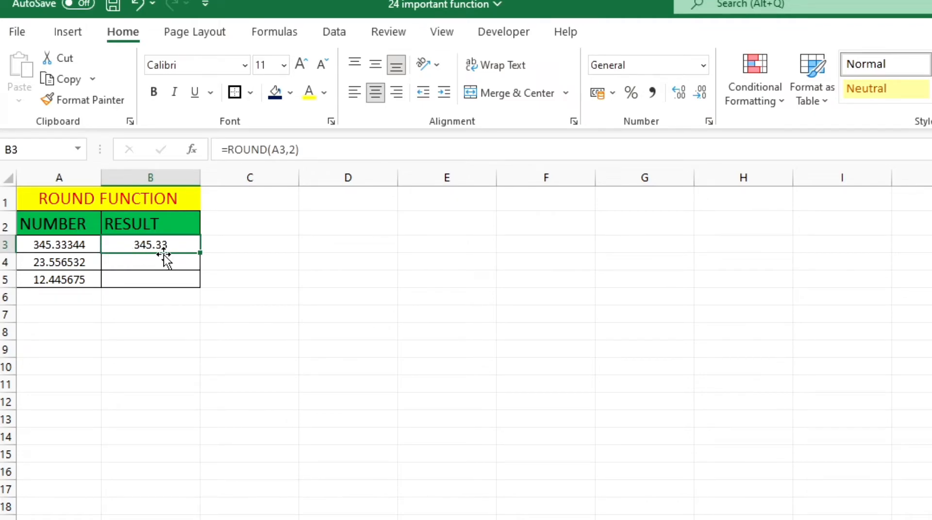
{"action": "double_click", "coordinate": [199, 253]}
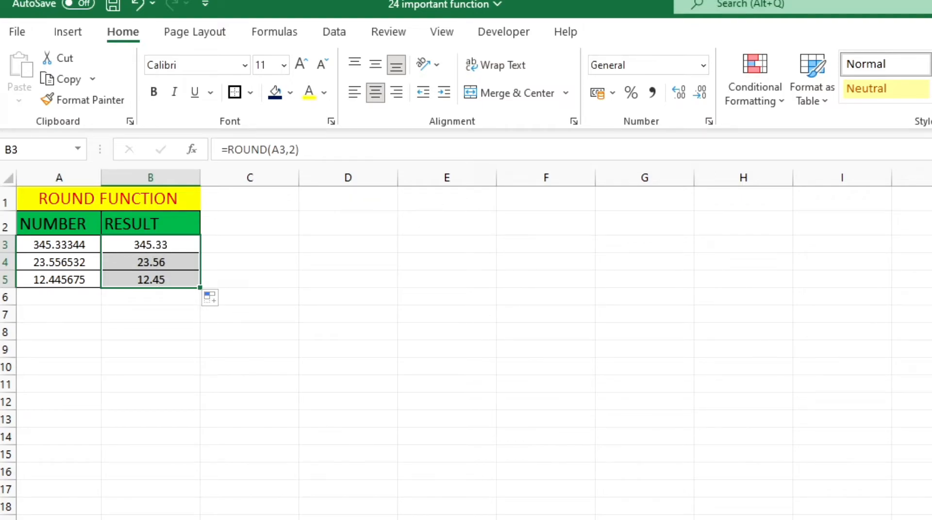
- On the UPPER1 sheet, convert the first name to capitals by entering =UPPER(A3) in cell B3
{"action": "key", "text": "ctrl+Page_Down"}
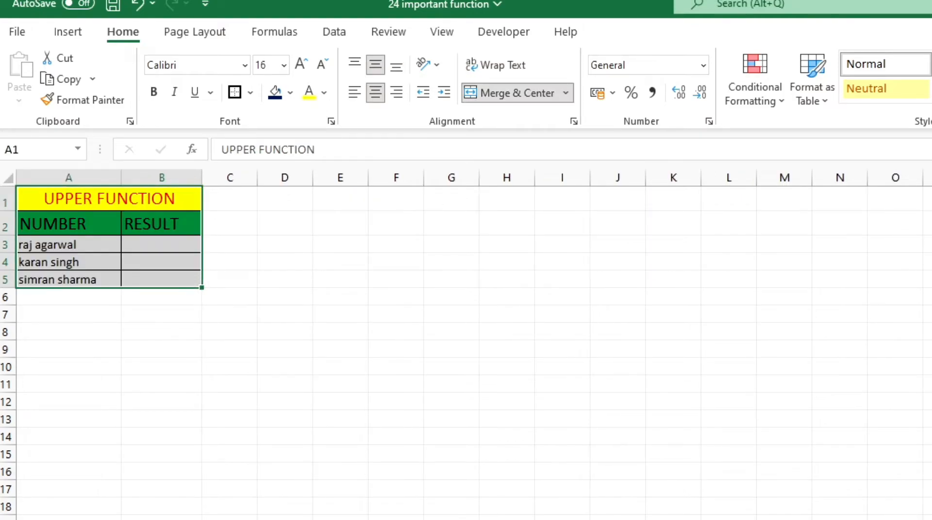
{"action": "left_click", "coordinate": [59, 245]}
{"action": "left_click_drag", "start_coordinate": [60, 245], "coordinate": [59, 275]}
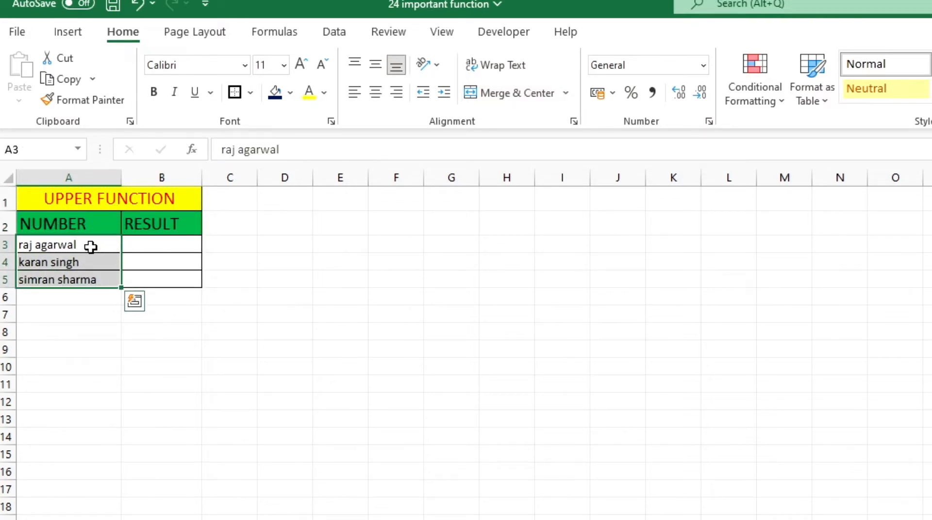
{"action": "left_click", "coordinate": [151, 247]}
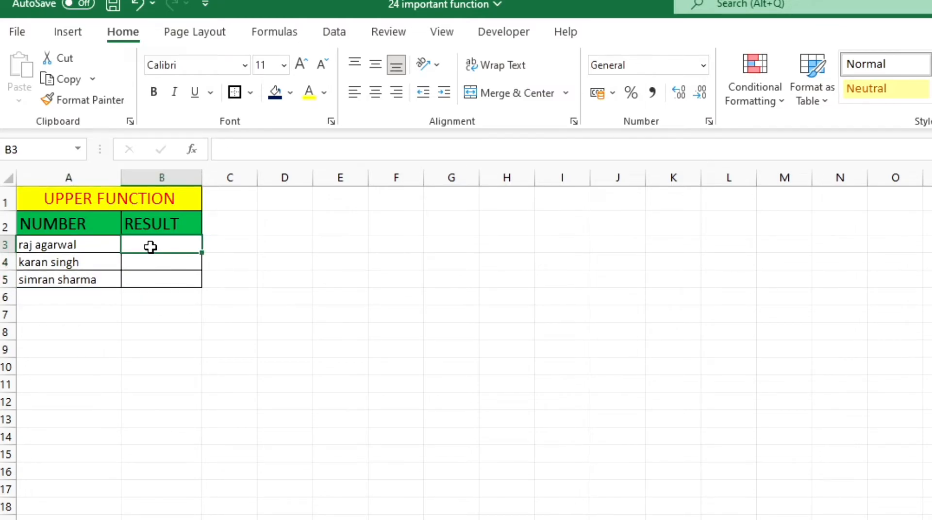
{"action": "type", "text": "=U"}
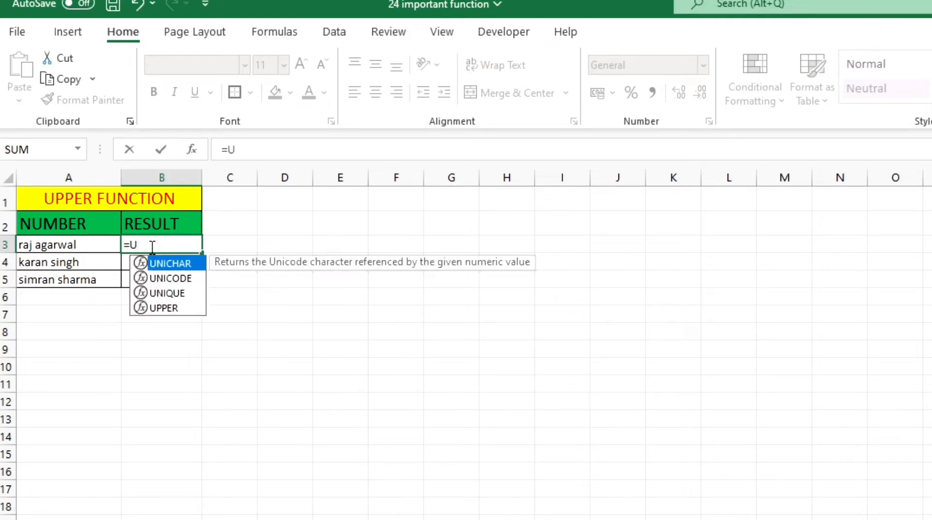
{"action": "type", "text": "PPER"}
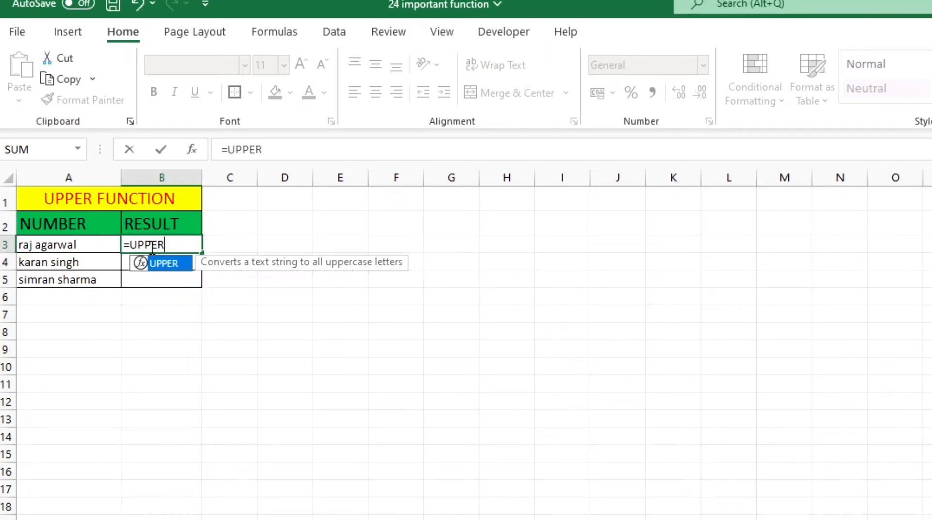
{"action": "type", "text": "("}
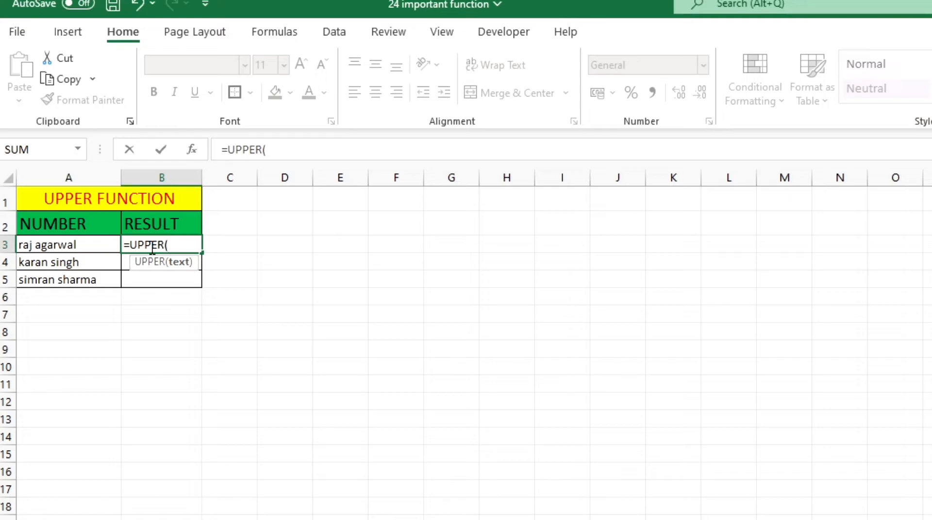
{"action": "left_click", "coordinate": [77, 246]}
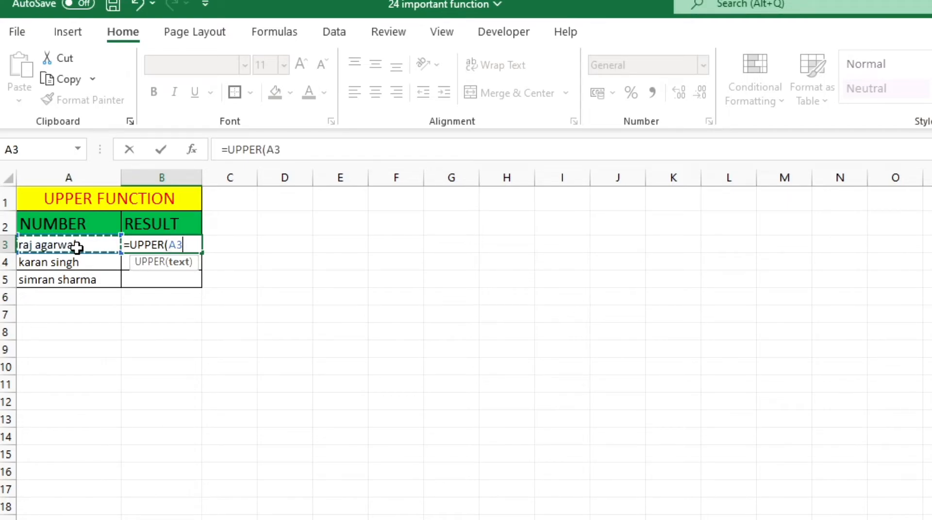
{"action": "type", "text": ")"}
{"action": "key", "text": "Return"}
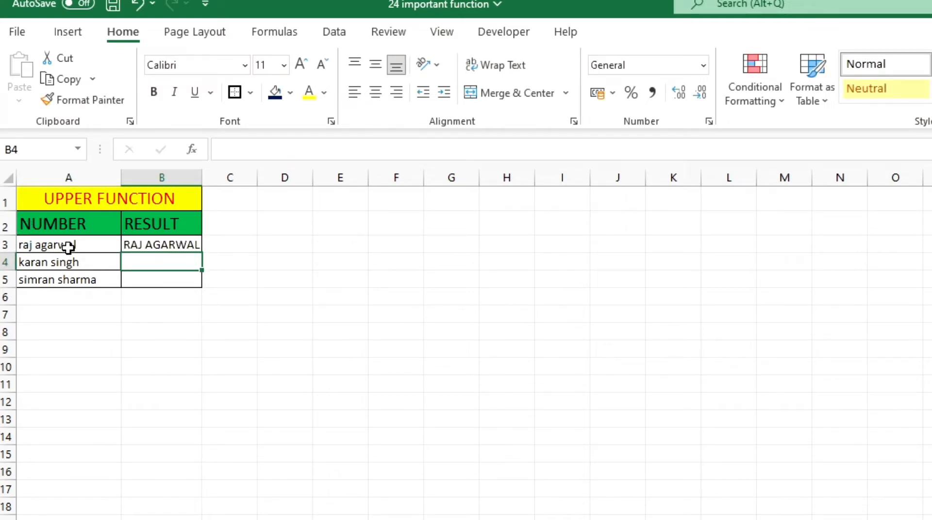
- Fill the UPPER formula from B3 down to B5 and autofit the width of column B
{"action": "left_click", "coordinate": [68, 246]}
{"action": "left_click", "coordinate": [153, 246]}
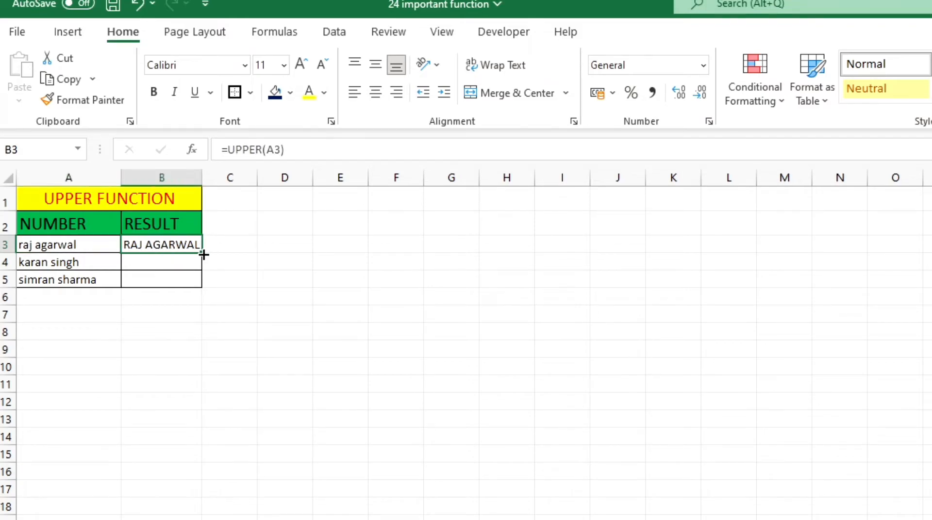
{"action": "double_click", "coordinate": [203, 255]}
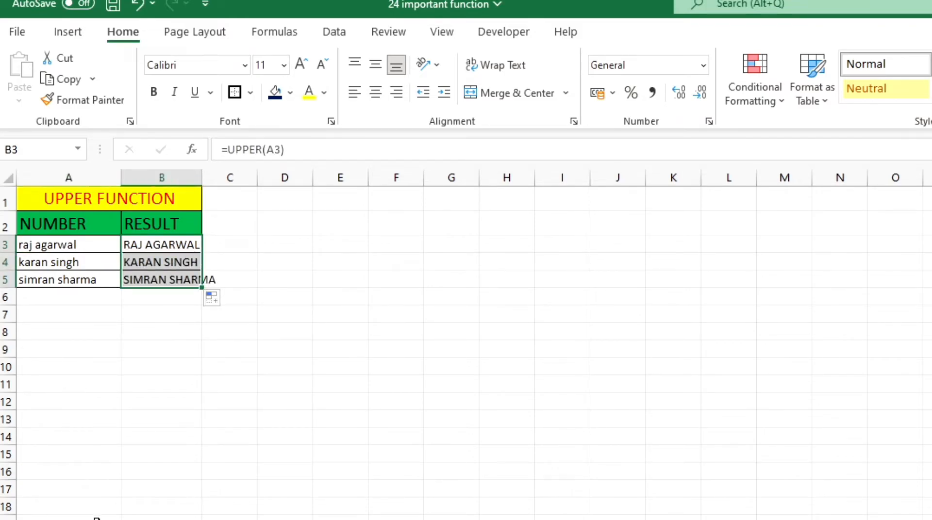
{"action": "left_click", "coordinate": [202, 179]}
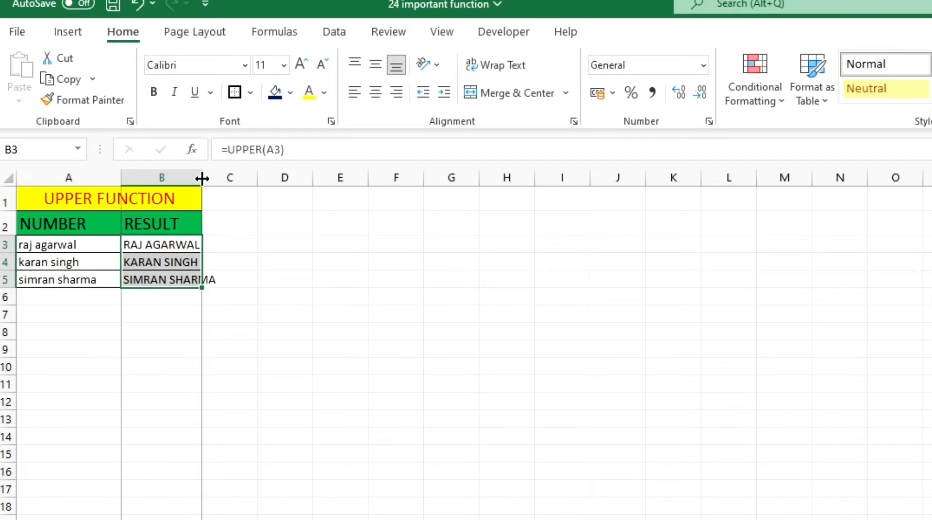
{"action": "double_click", "coordinate": [202, 178]}
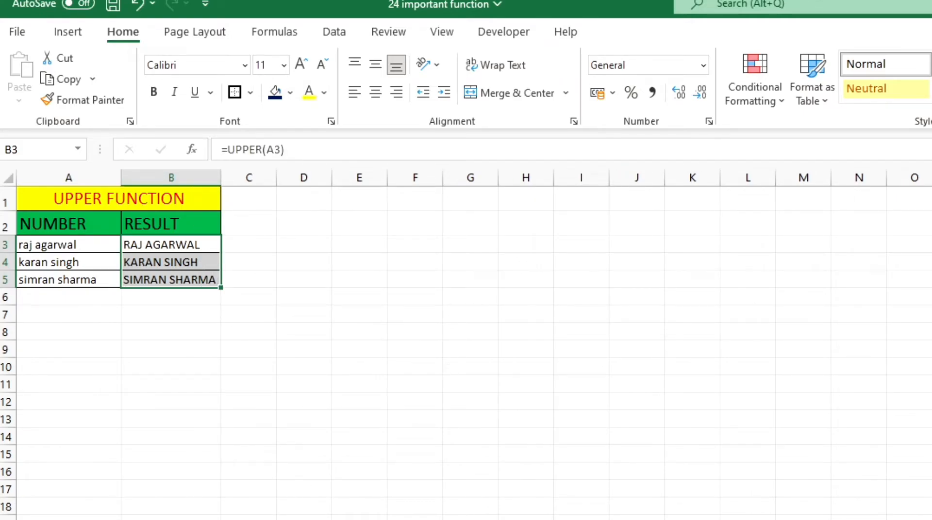
- On the POWER function sheet, enter =POWER(A3,B3) in cell C3 to raise the first number to its power
{"action": "key", "text": "ctrl+Page_Down"}
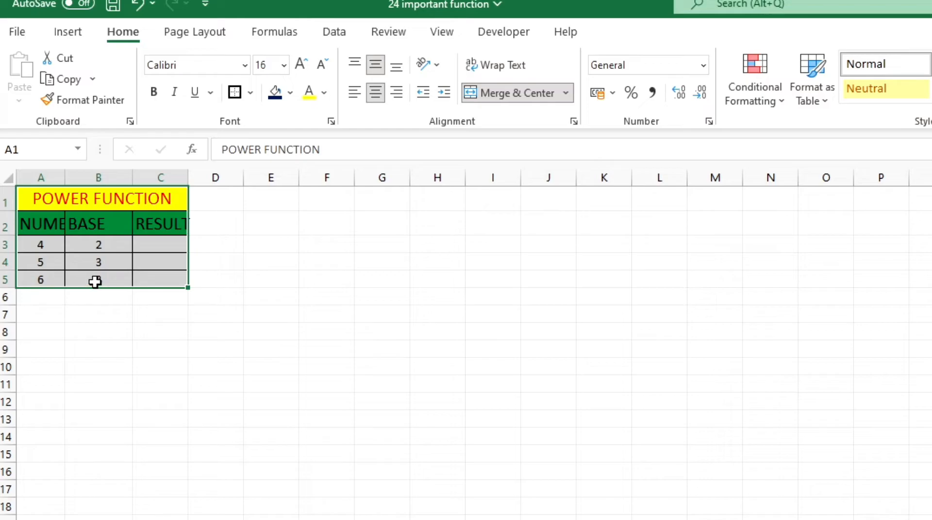
{"action": "left_click", "coordinate": [160, 246]}
{"action": "type", "text": "="}
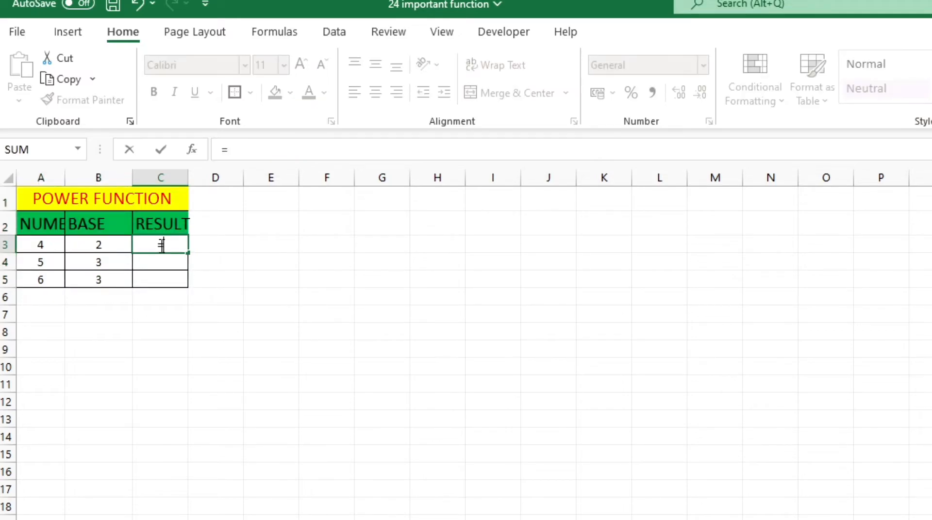
{"action": "type", "text": "POW"}
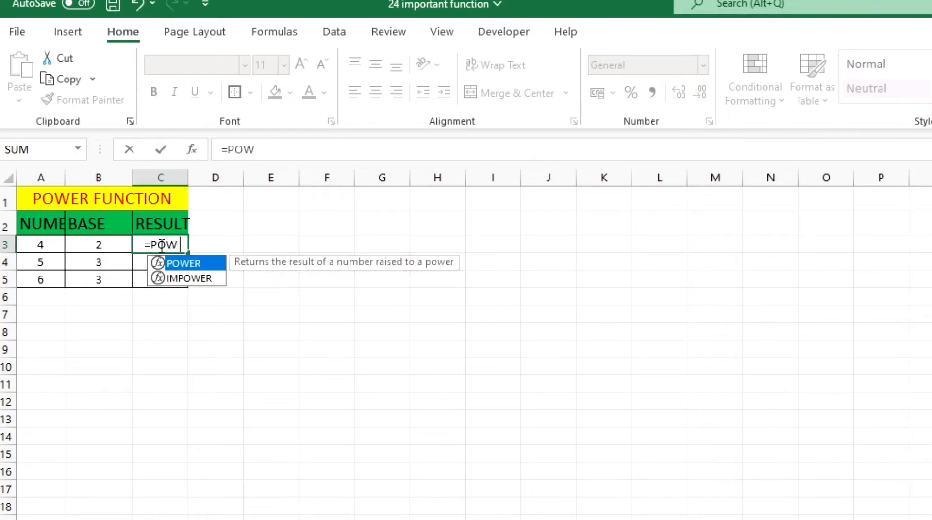
{"action": "type", "text": "ER("}
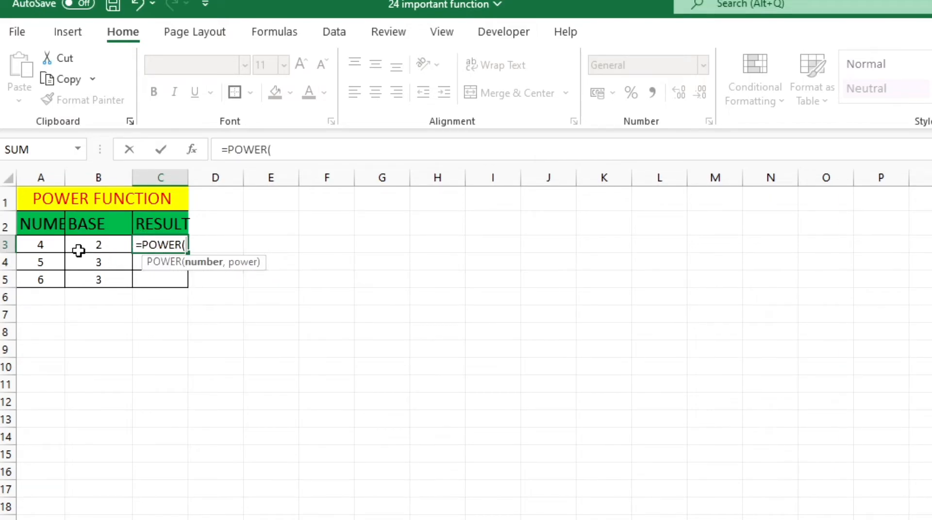
{"action": "left_click", "coordinate": [43, 245]}
{"action": "type", "text": ","}
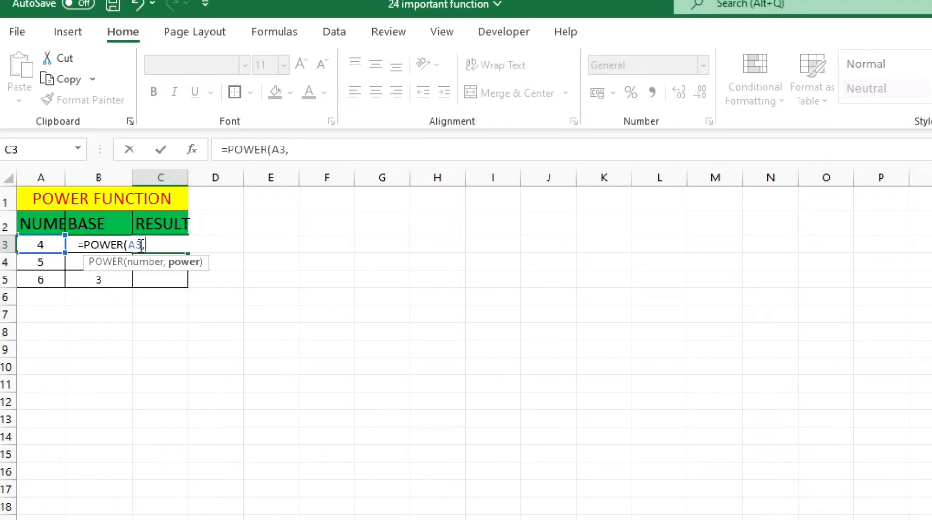
{"action": "left_click", "coordinate": [72, 247]}
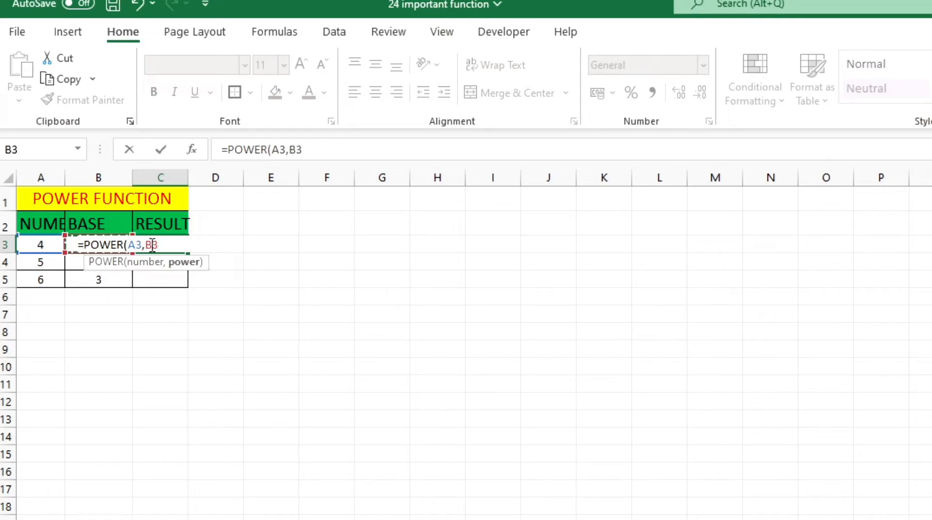
{"action": "type", "text": ")"}
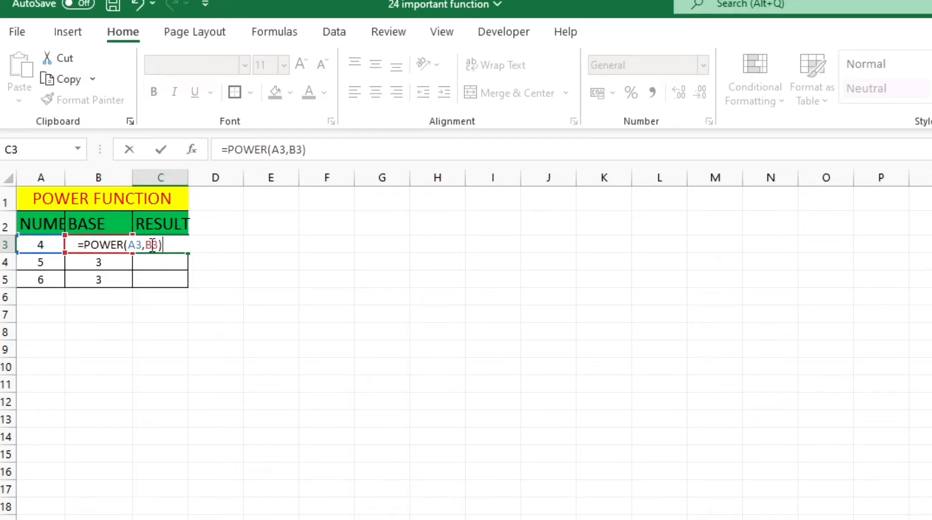
{"action": "key", "text": "Return"}
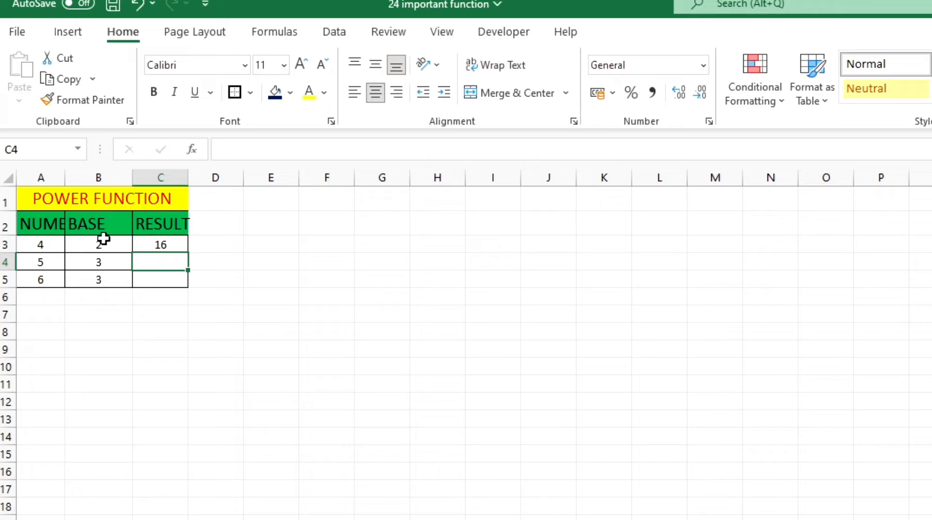
- Fill the POWER formula from C3 down to C5 and check the formula in the last row
{"action": "left_click", "coordinate": [169, 247]}
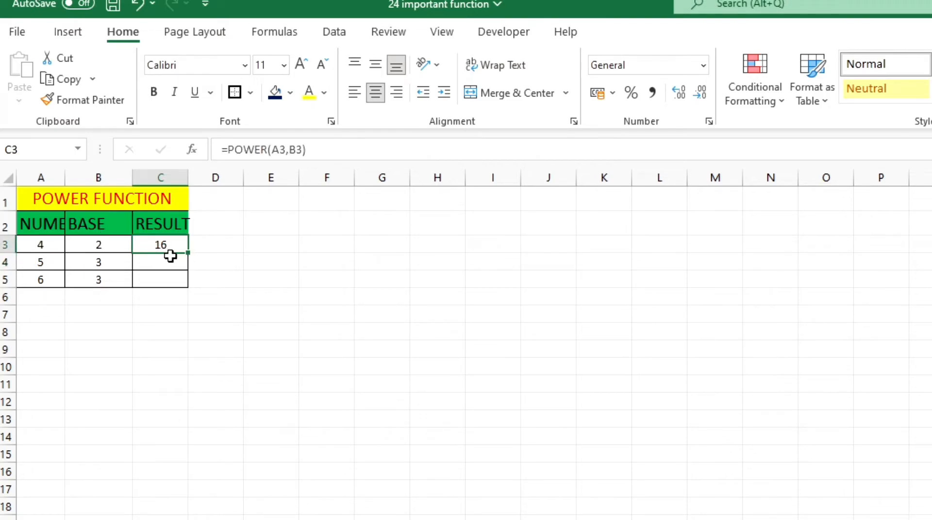
{"action": "left_click_drag", "start_coordinate": [190, 254], "coordinate": [188, 285]}
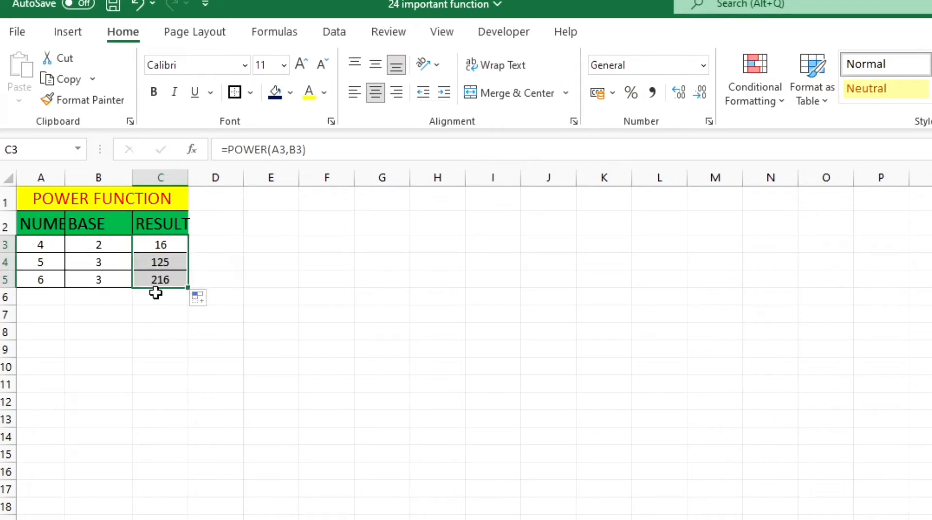
{"action": "left_click", "coordinate": [162, 279]}
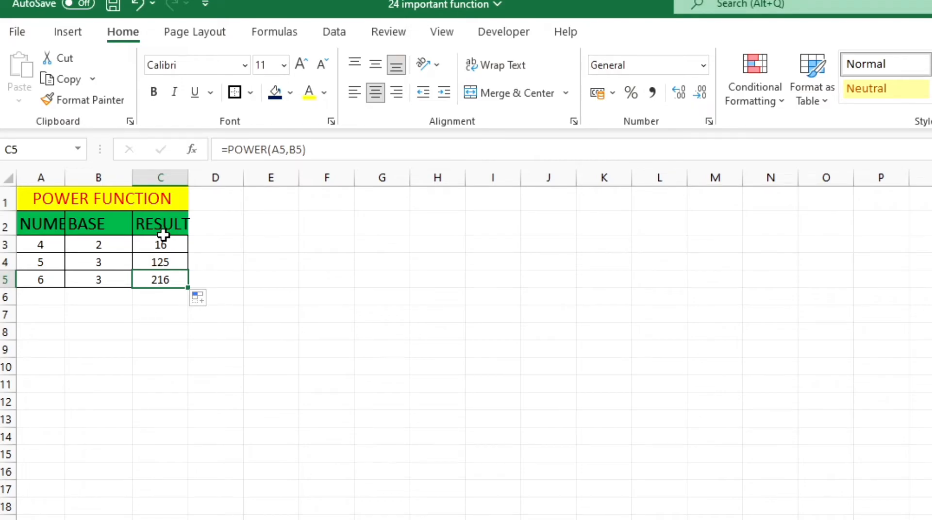
- On the CONCATENATE function sheet, join the first, middle and last names with spaces by entering =CONCATENATE(A3," ",B3," ",C3) in cell D3
{"action": "key", "text": "ctrl+Page_Down"}
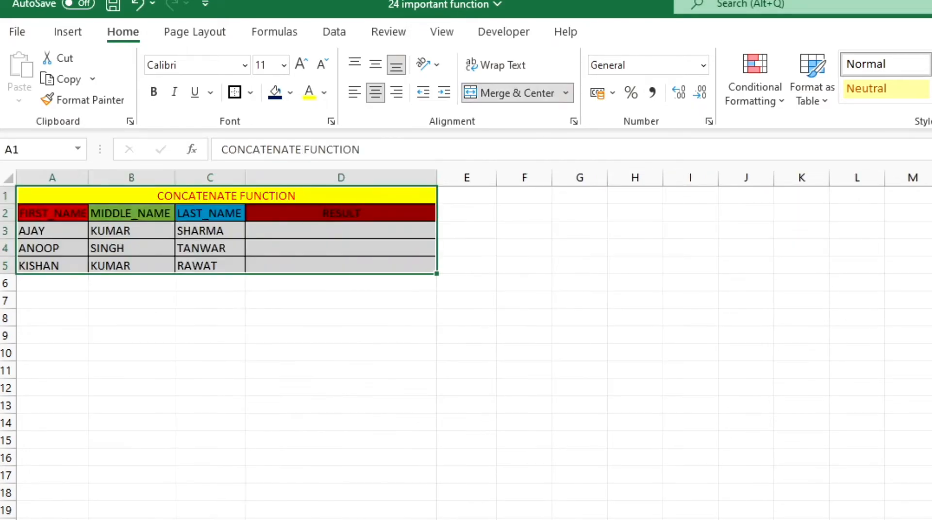
{"action": "left_click", "coordinate": [302, 236]}
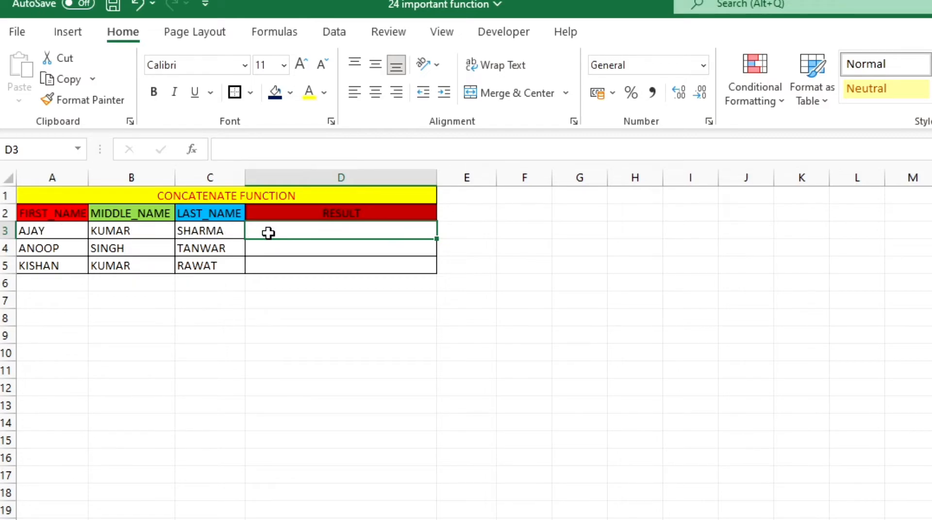
{"action": "type", "text": "="}
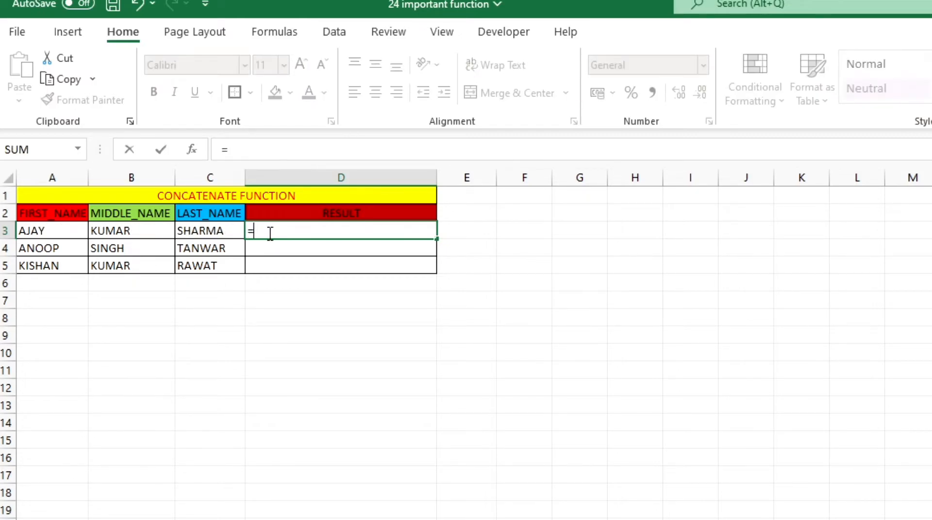
{"action": "type", "text": "CON"}
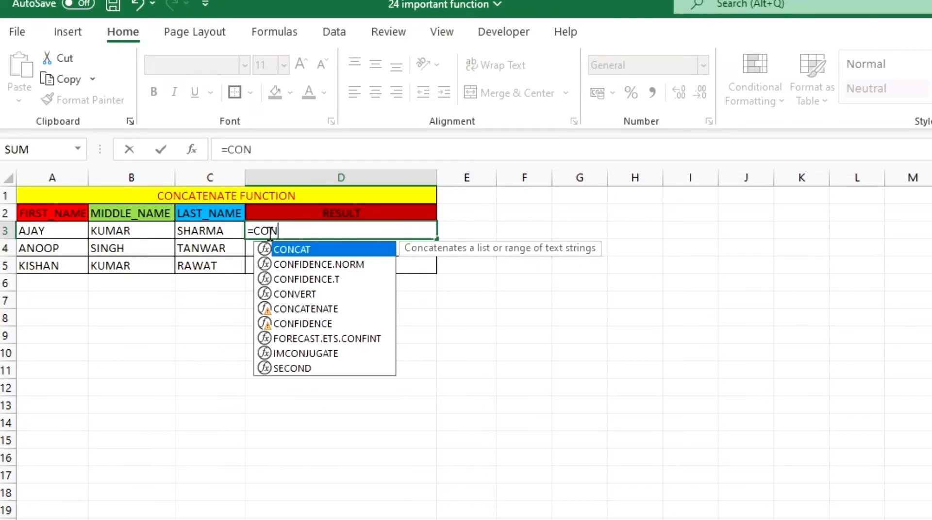
{"action": "type", "text": "TE"}
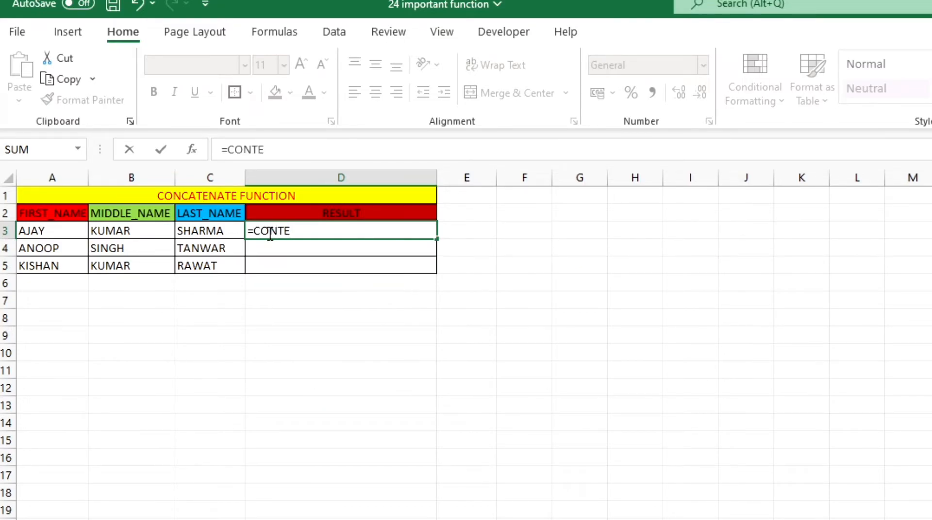
{"action": "key", "text": "BackSpace"}
{"action": "key", "text": "BackSpace"}
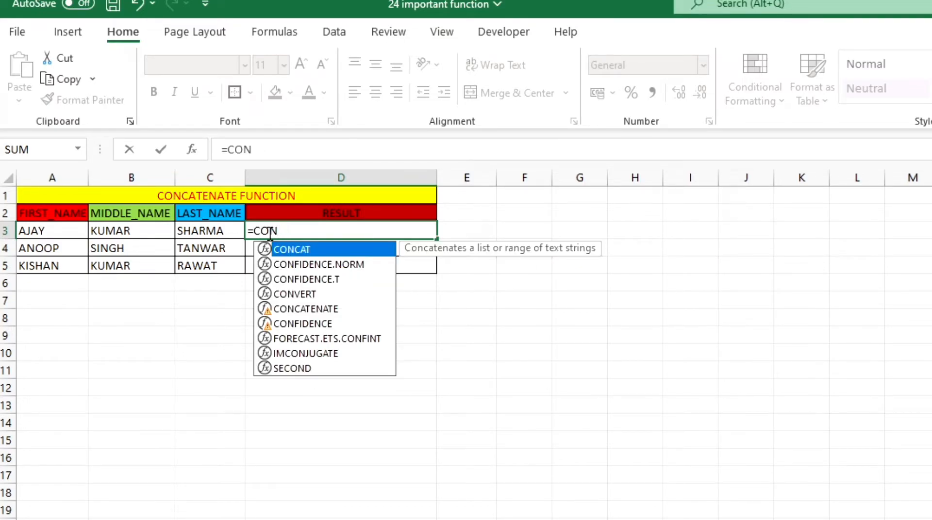
{"action": "double_click", "coordinate": [331, 308]}
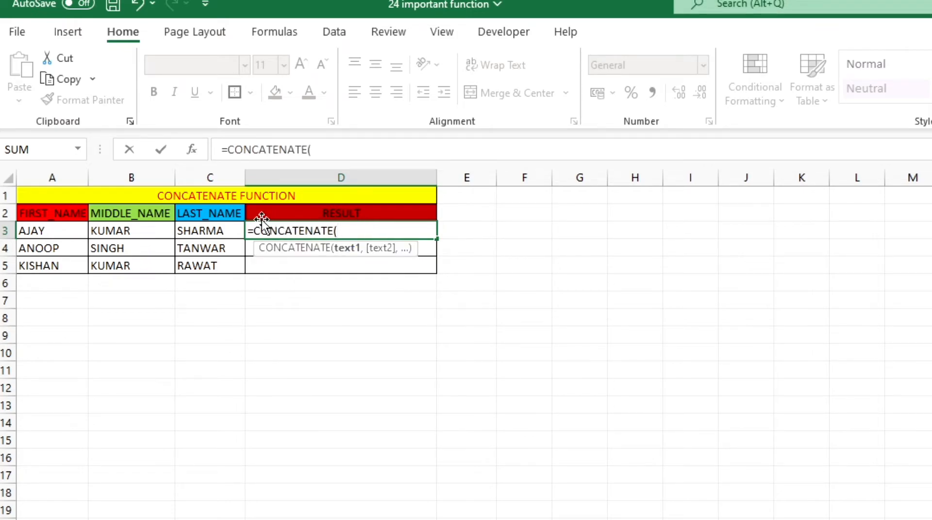
{"action": "left_click", "coordinate": [44, 232]}
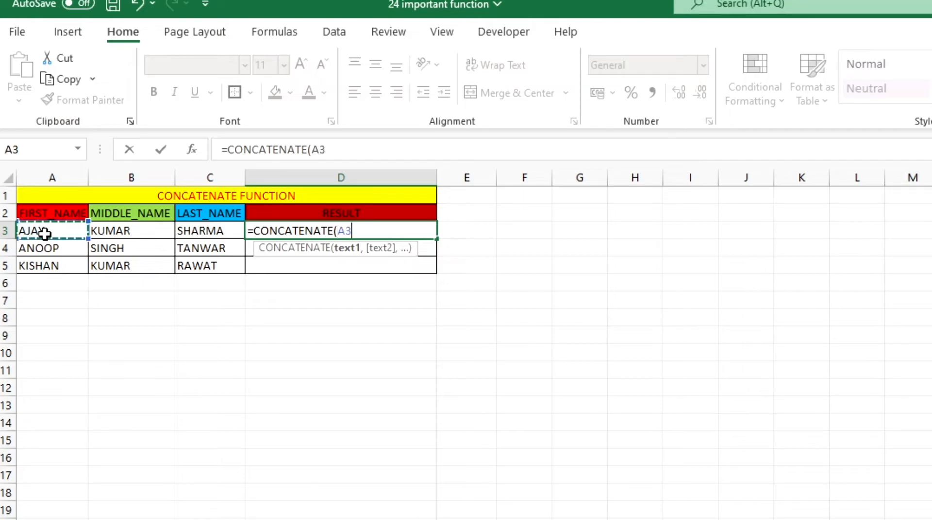
{"action": "type", "text": ","}
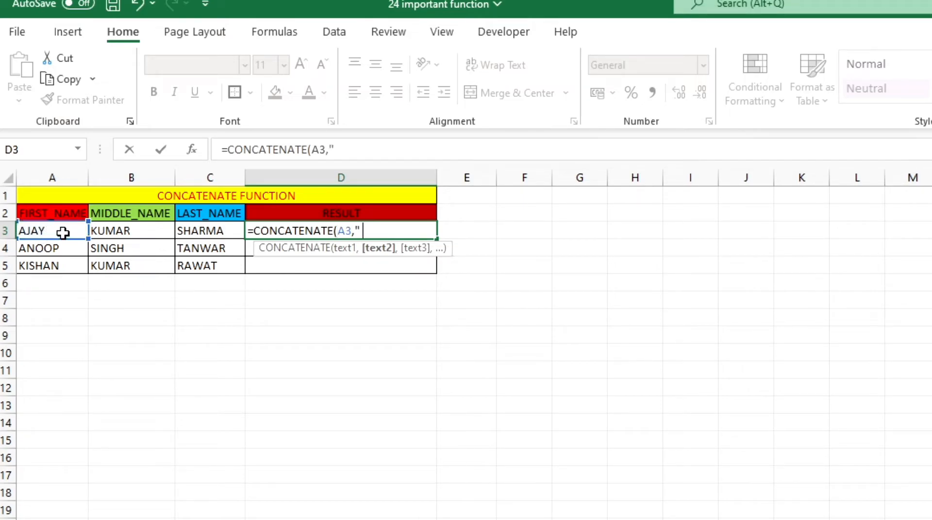
{"action": "type", "text": "\" \","}
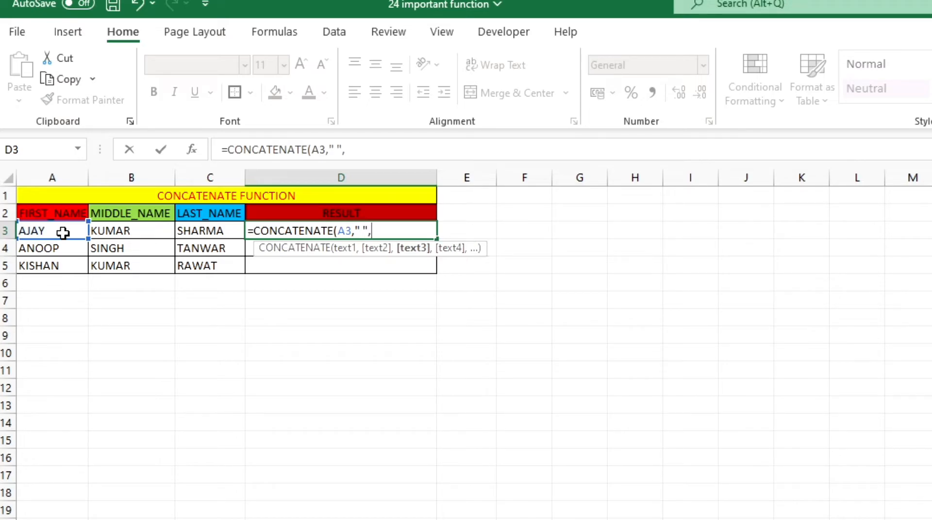
{"action": "left_click", "coordinate": [111, 233]}
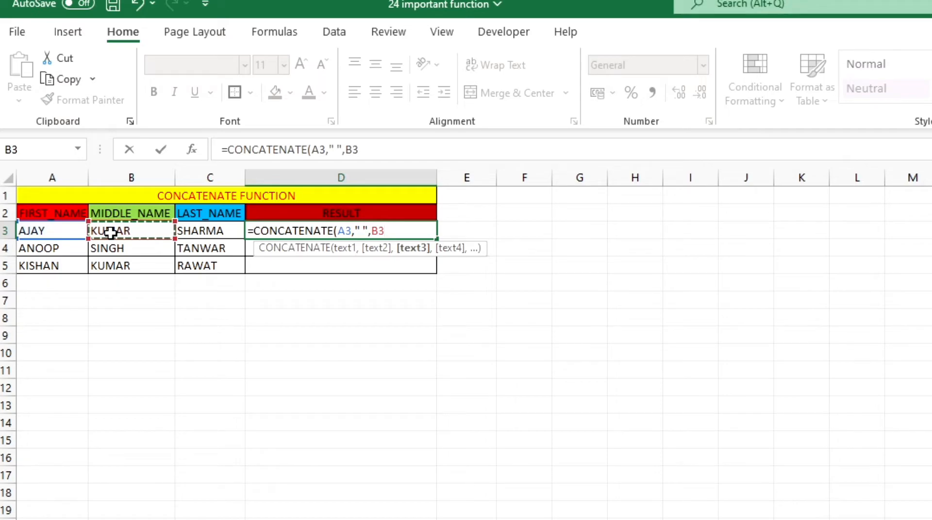
{"action": "type", "text": ","}
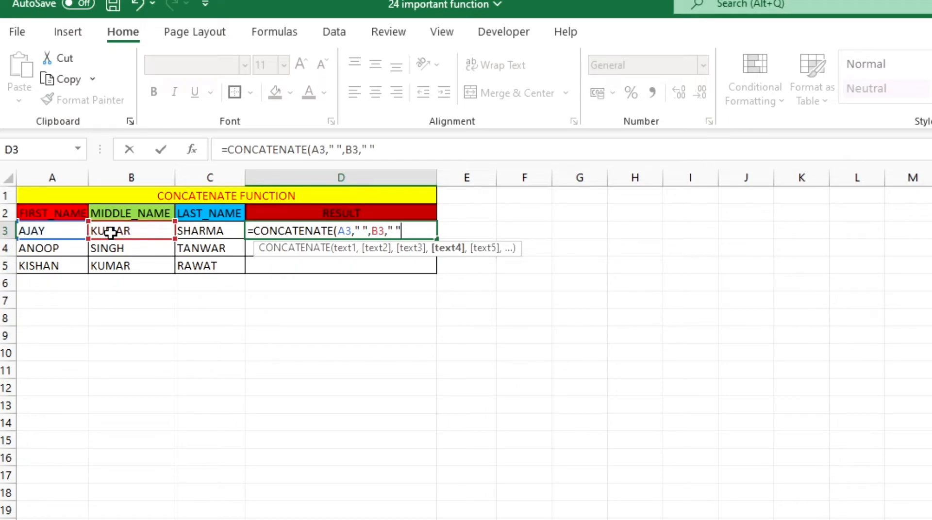
{"action": "type", "text": "\" \","}
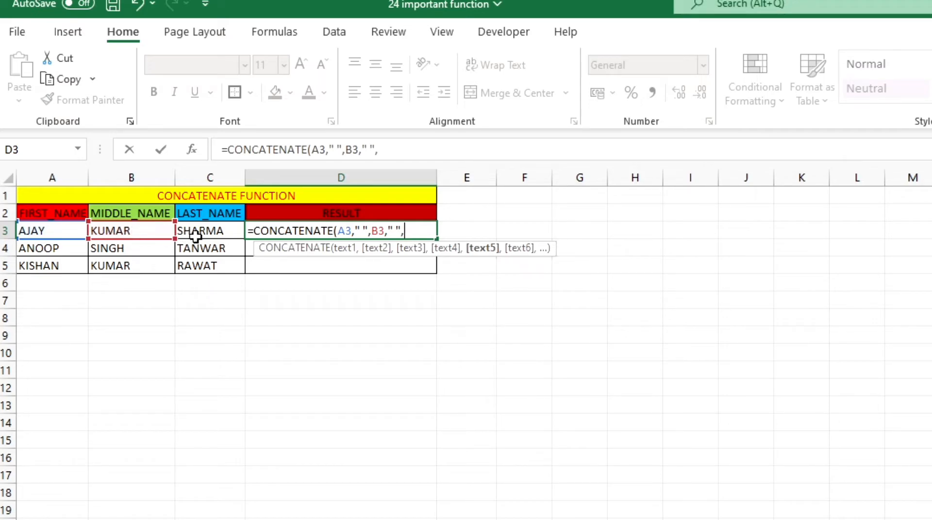
{"action": "left_click", "coordinate": [225, 239]}
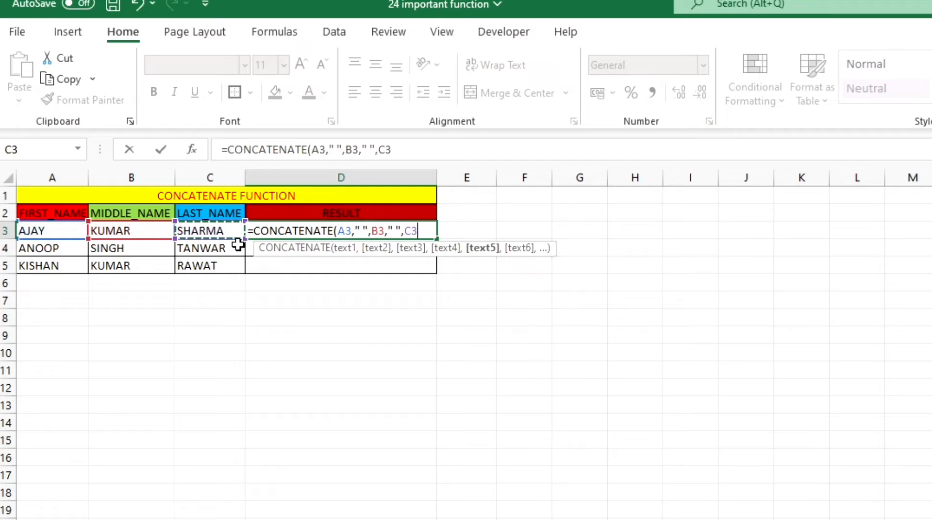
{"action": "type", "text": ")"}
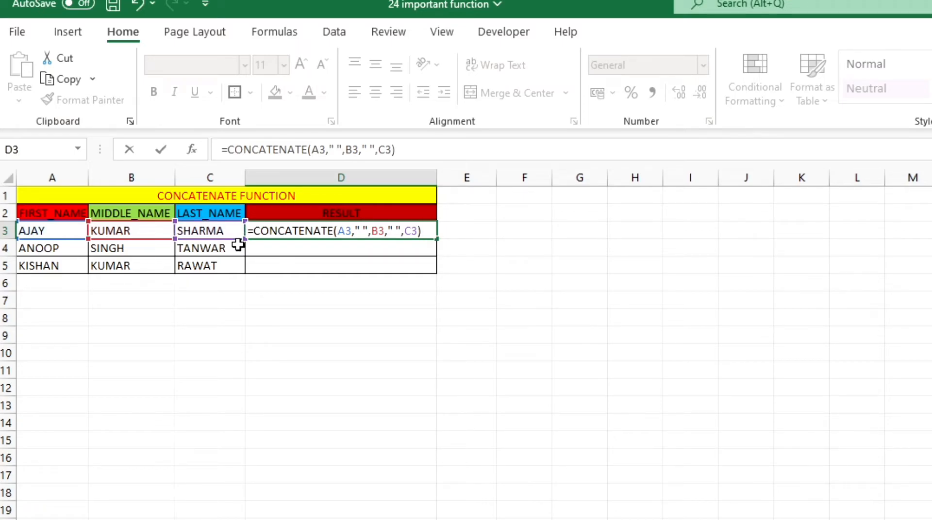
{"action": "key", "text": "Return"}
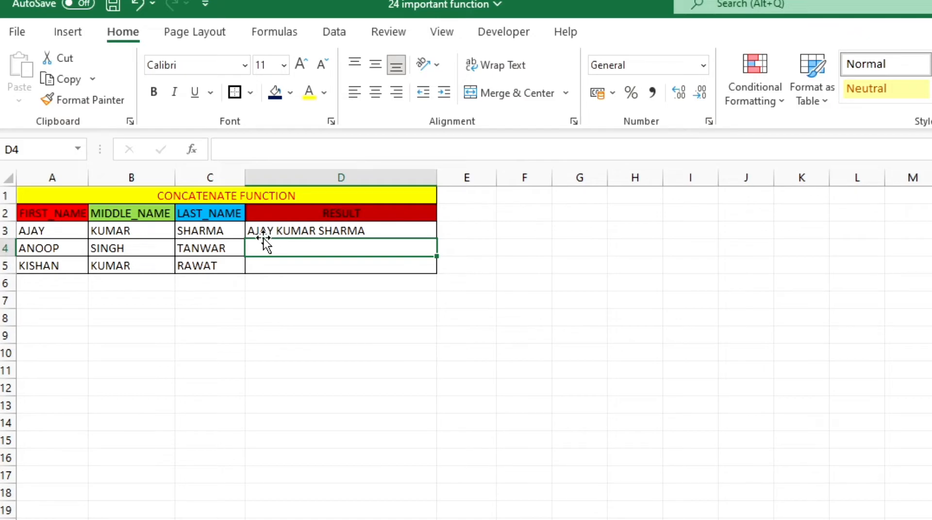
- Fill the CONCATENATE formula from D3 down to D5
{"action": "left_click", "coordinate": [348, 232]}
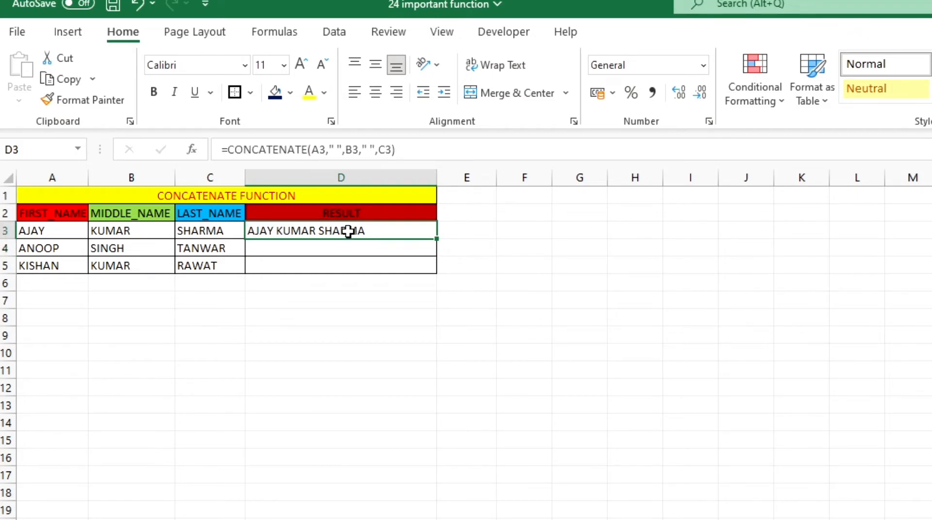
{"action": "double_click", "coordinate": [436, 239]}
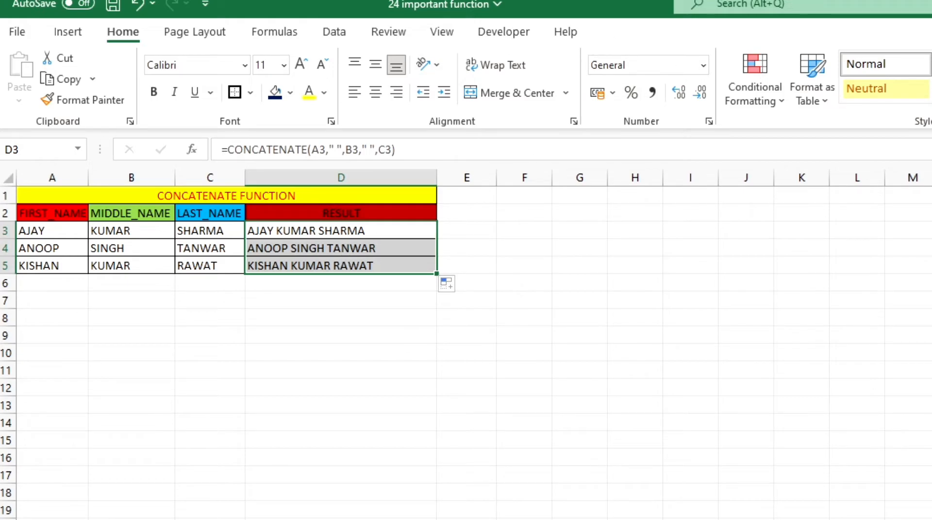
- On the PRODUCT function sheet, multiply the three numbers of the first row by entering =PRODUCT(A3,B3,C3) in cell D3
{"action": "key", "text": "ctrl+Page_Down"}
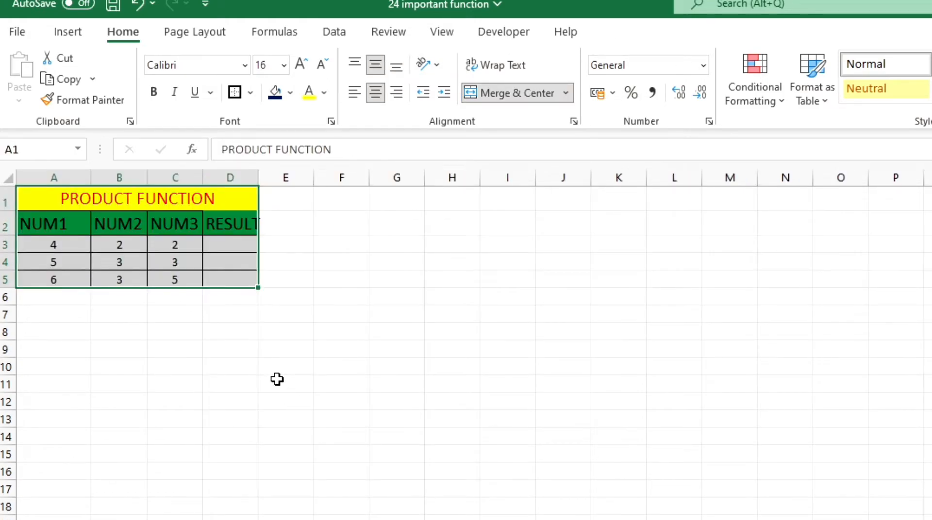
{"action": "left_click", "coordinate": [218, 244]}
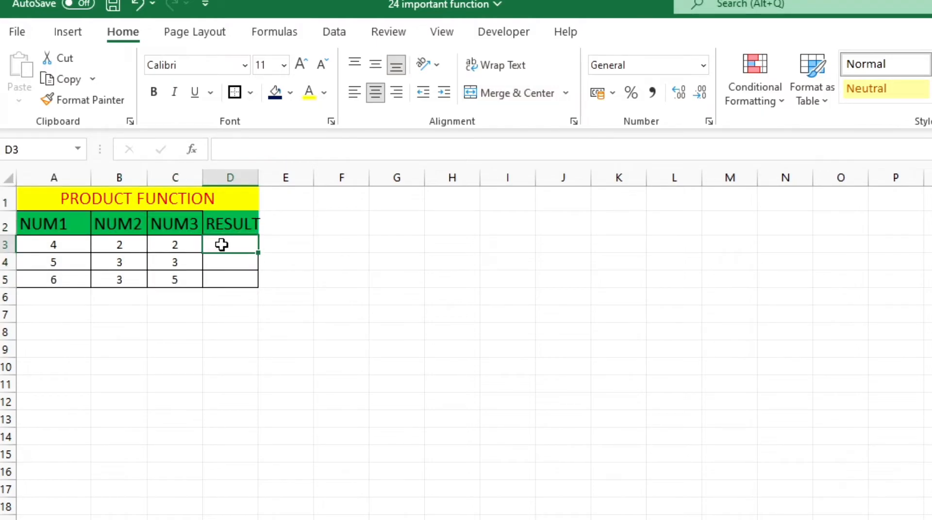
{"action": "left_click", "coordinate": [76, 247]}
{"action": "left_click", "coordinate": [106, 248]}
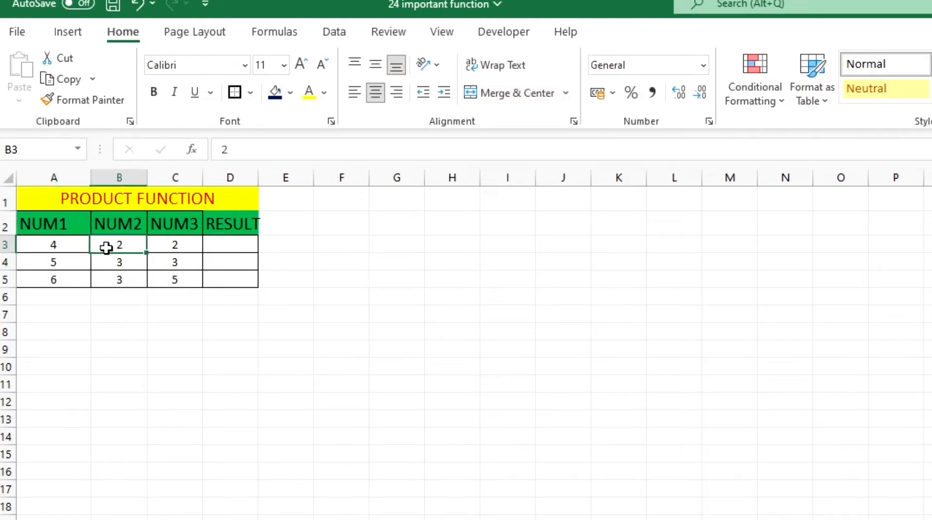
{"action": "left_click", "coordinate": [163, 248]}
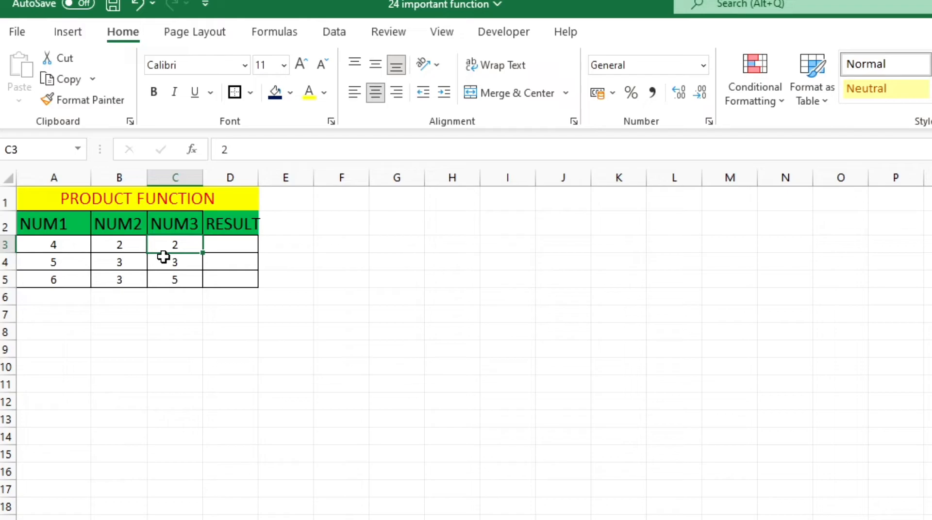
{"action": "left_click", "coordinate": [242, 245]}
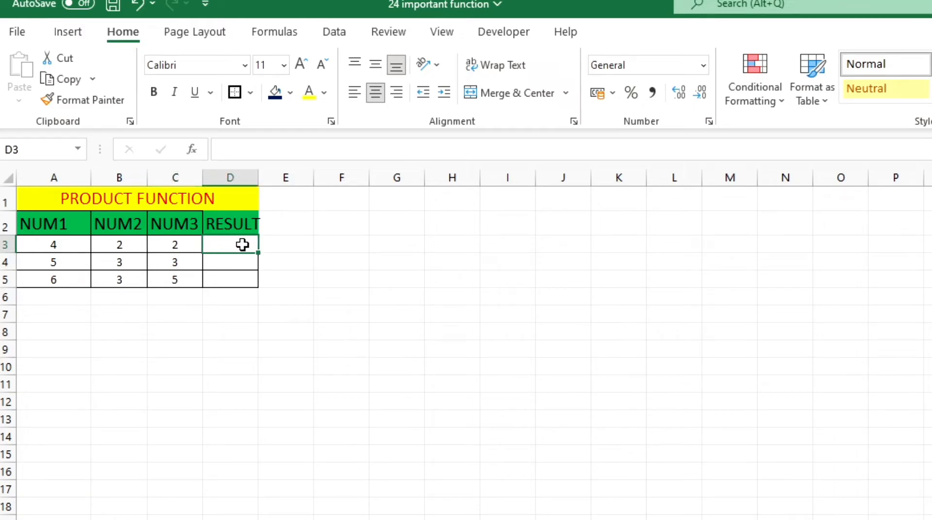
{"action": "type", "text": "=PR"}
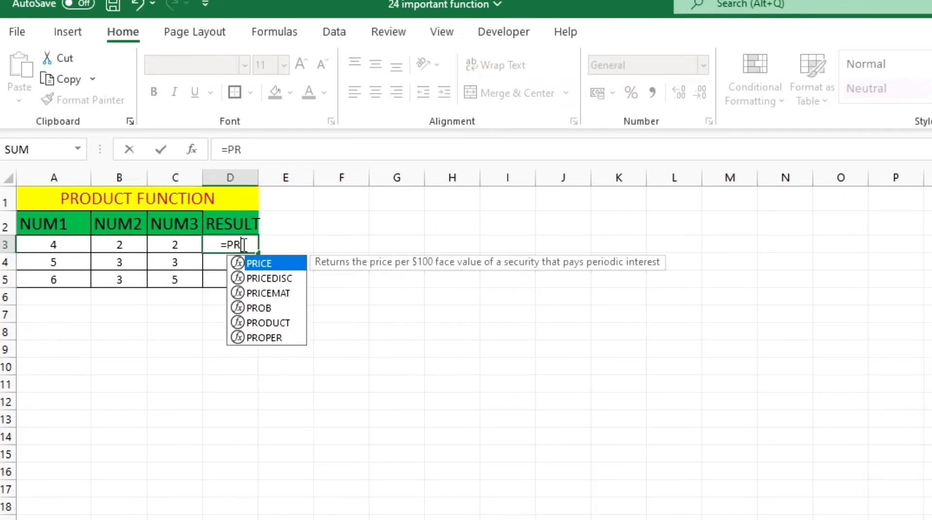
{"action": "type", "text": "ODUCT"}
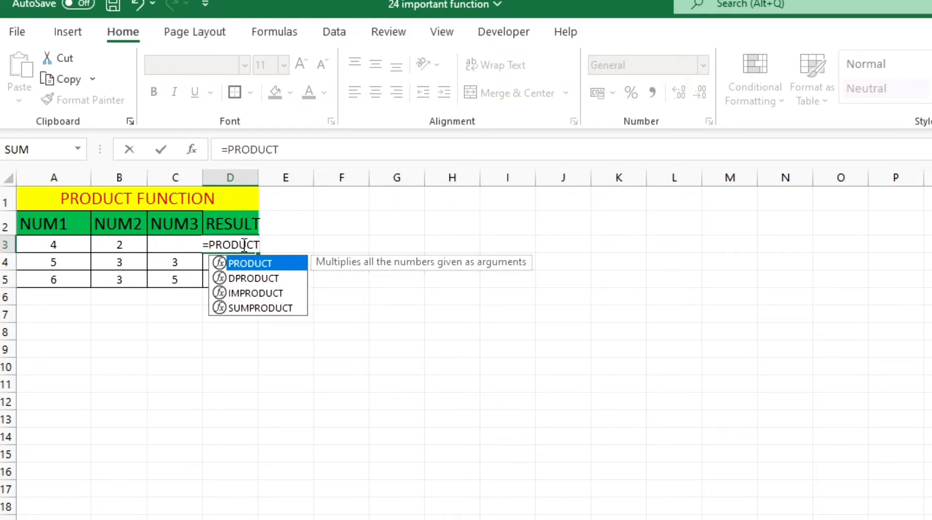
{"action": "type", "text": "("}
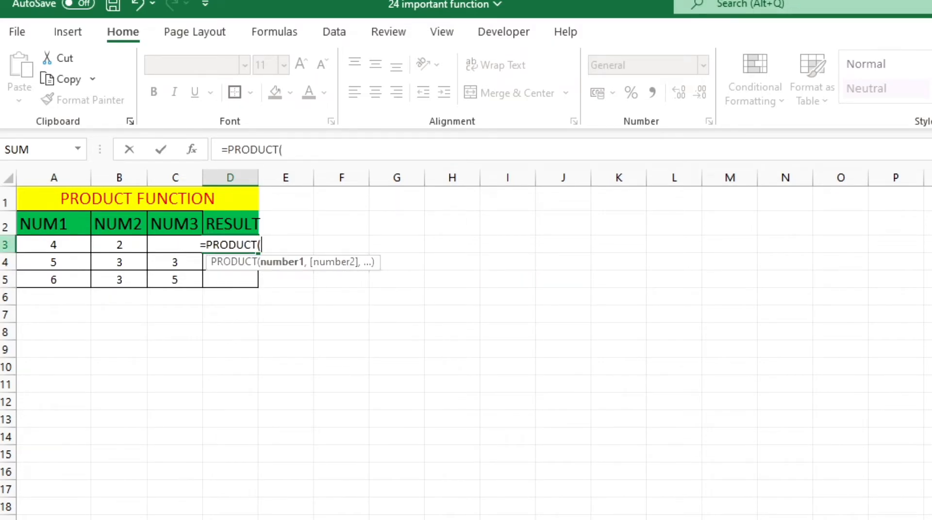
{"action": "left_click", "coordinate": [42, 246]}
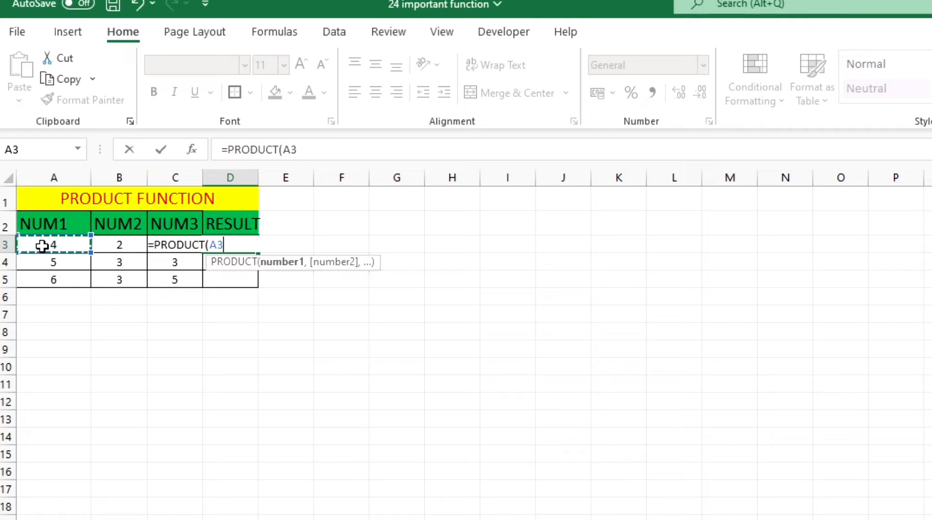
{"action": "type", "text": ","}
{"action": "left_click", "coordinate": [115, 246]}
{"action": "type", "text": ","}
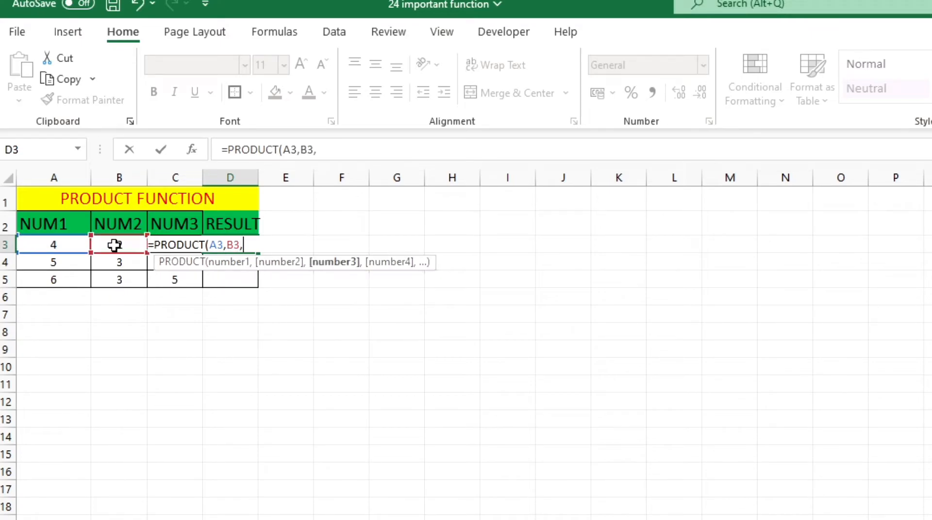
{"action": "left_click", "coordinate": [151, 242]}
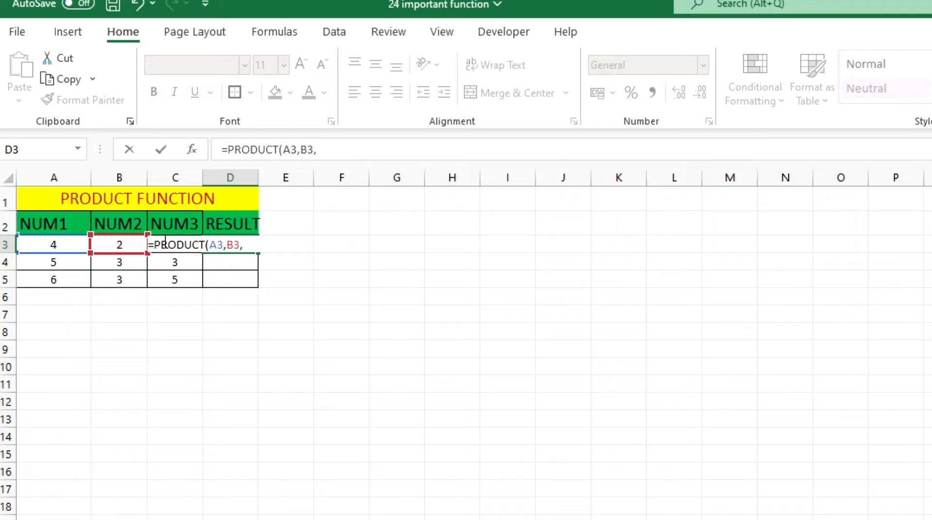
{"action": "left_click", "coordinate": [248, 246]}
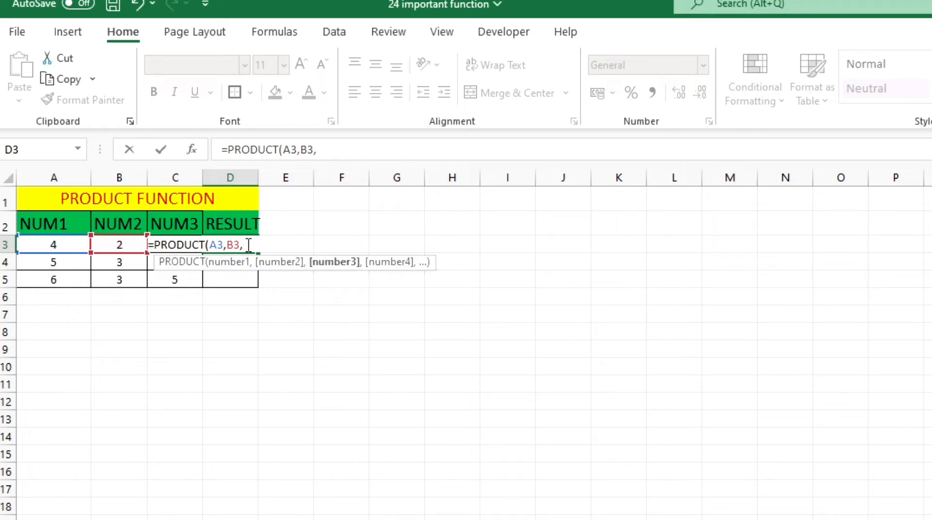
{"action": "type", "text": "C"}
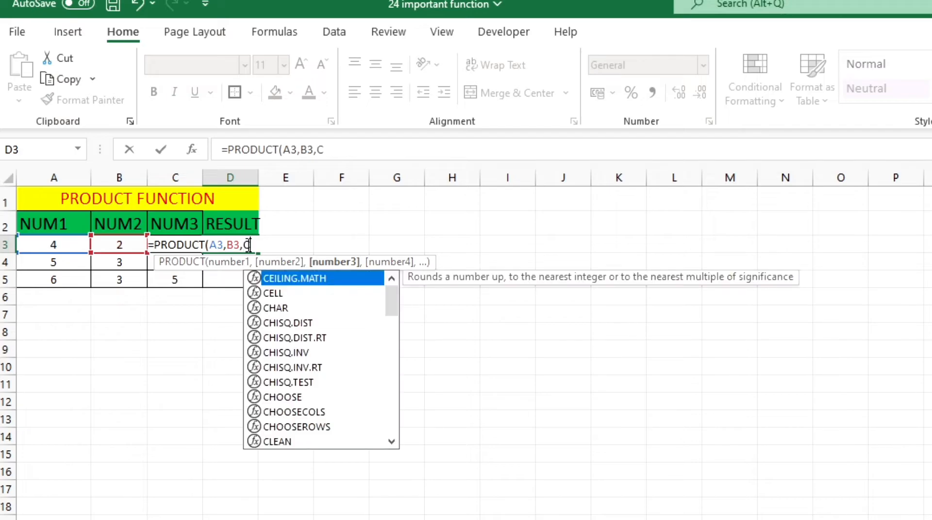
{"action": "type", "text": "3"}
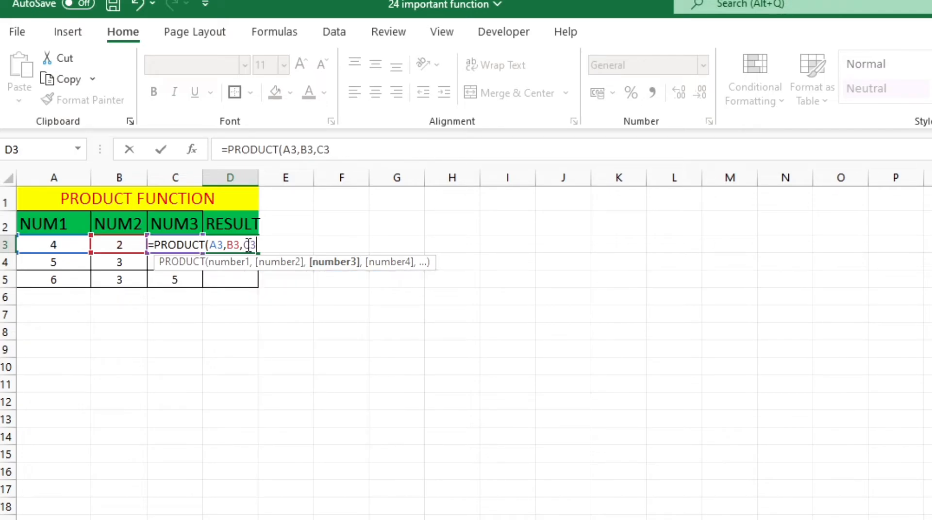
{"action": "type", "text": ")"}
{"action": "key", "text": "Return"}
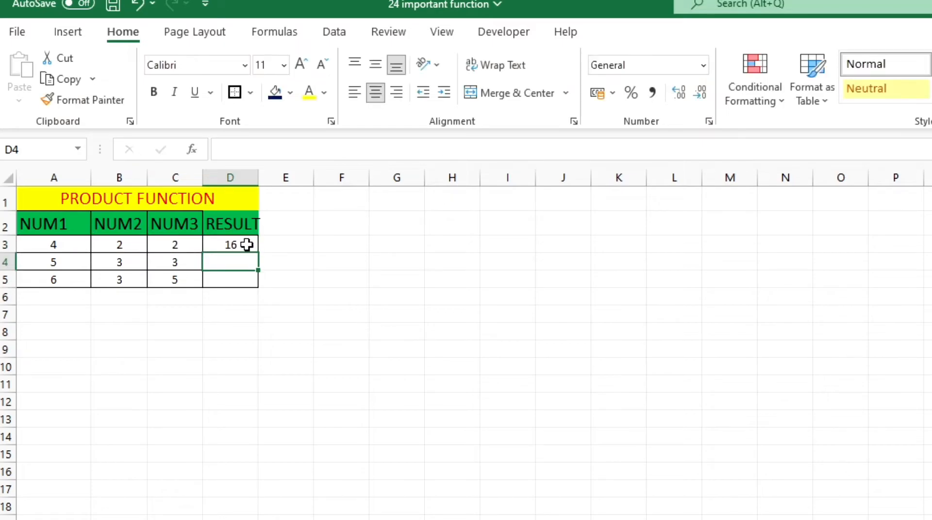
- Fill the PRODUCT formula from D3 down to D5
{"action": "left_click", "coordinate": [239, 246]}
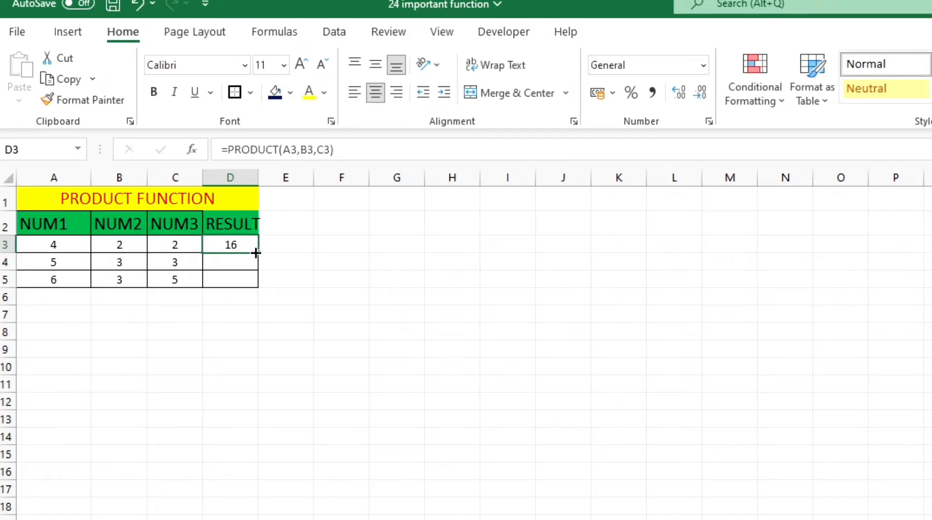
{"action": "left_click_drag", "start_coordinate": [258, 253], "coordinate": [261, 288]}
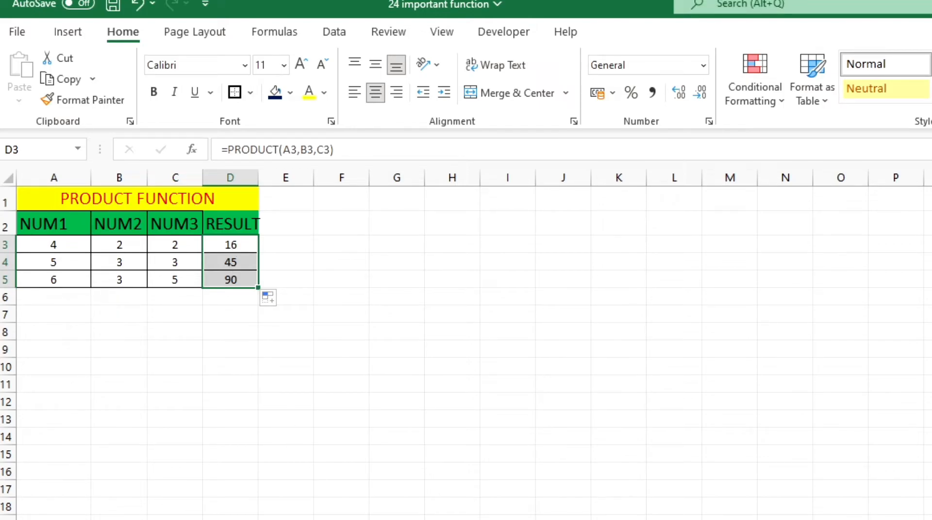
- On the TRIM function sheet, remove the extra spaces from the first name by entering =TRIM(A3) in cell B3
{"action": "key", "text": "ctrl+Page_Down"}
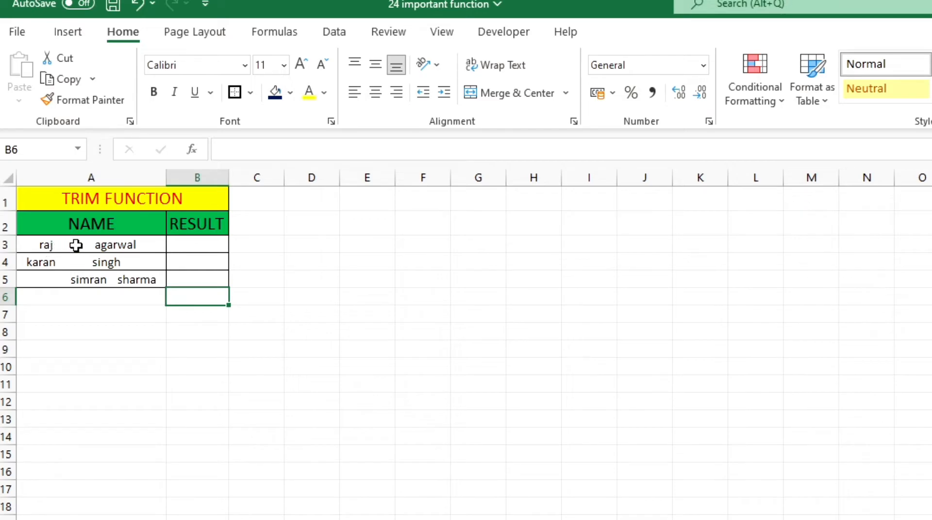
{"action": "left_click", "coordinate": [187, 247]}
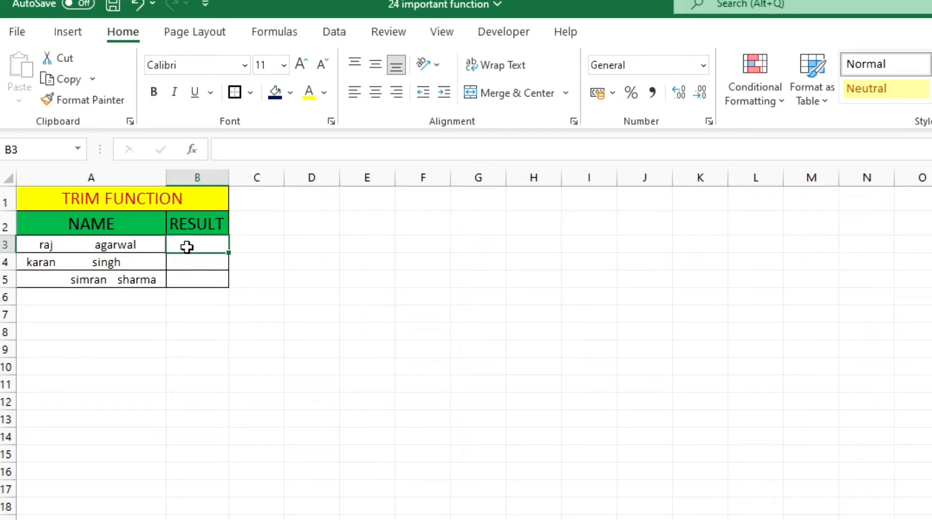
{"action": "type", "text": "="}
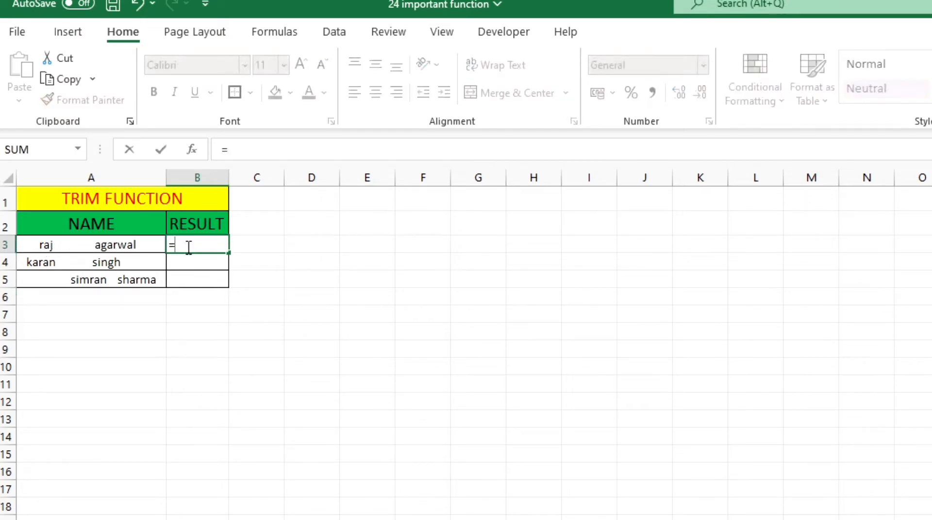
{"action": "type", "text": "TR"}
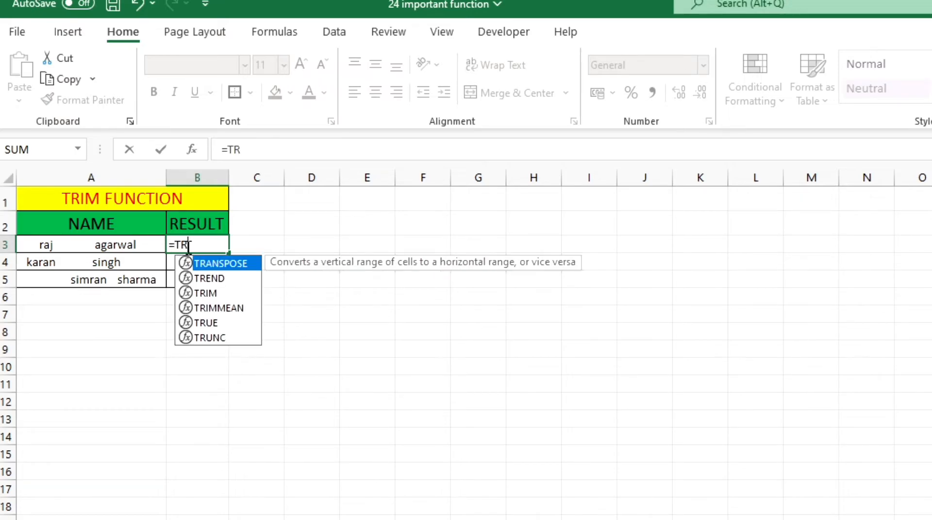
{"action": "type", "text": "IM"}
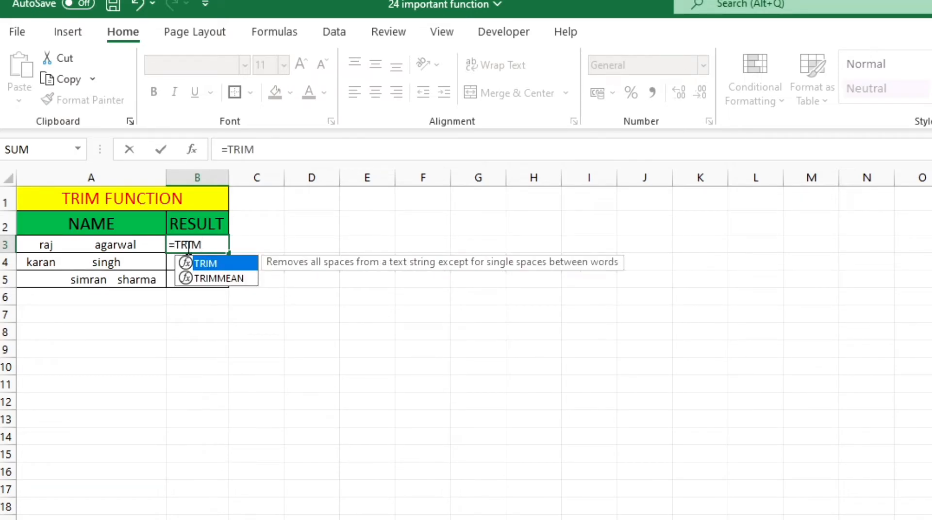
{"action": "type", "text": "("}
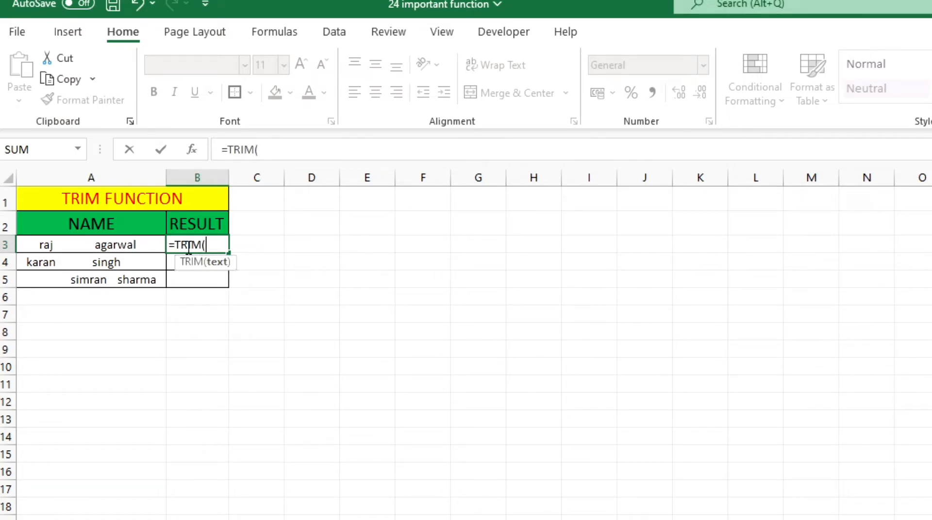
{"action": "left_click", "coordinate": [133, 247]}
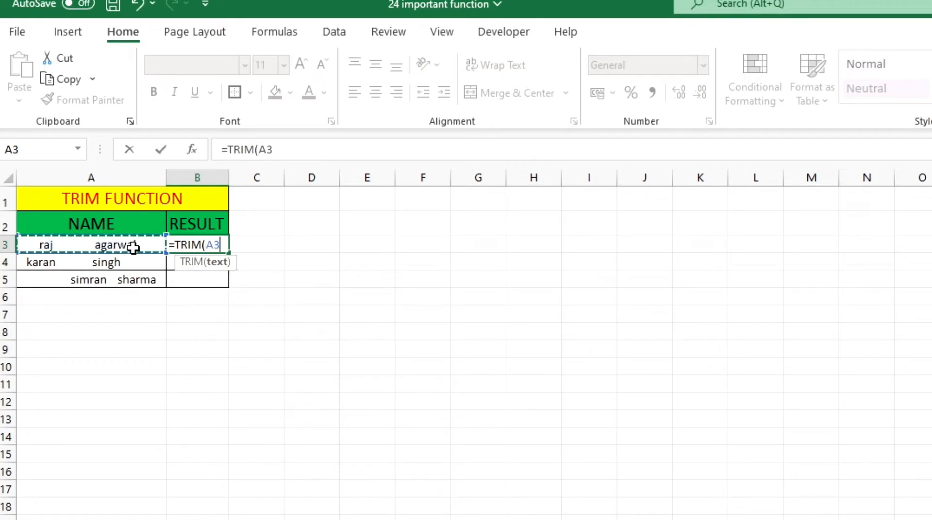
{"action": "type", "text": ")"}
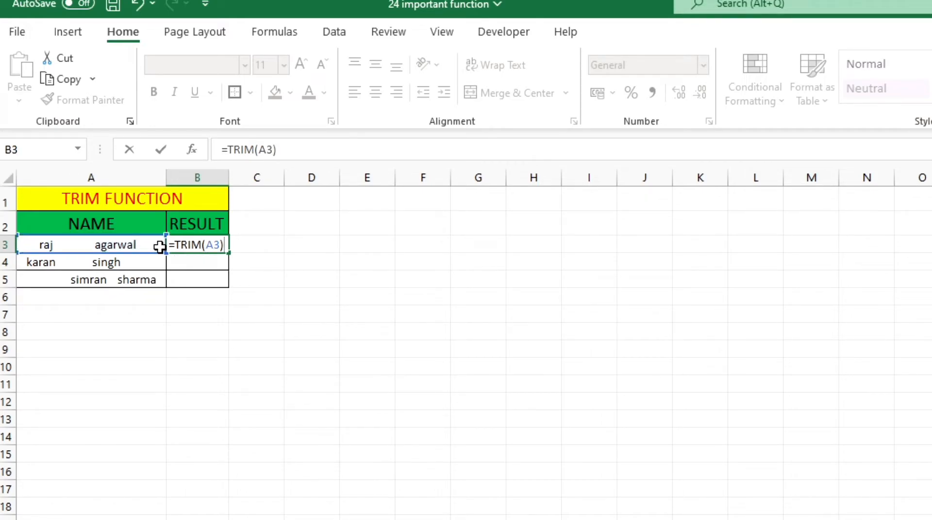
{"action": "key", "text": "Return"}
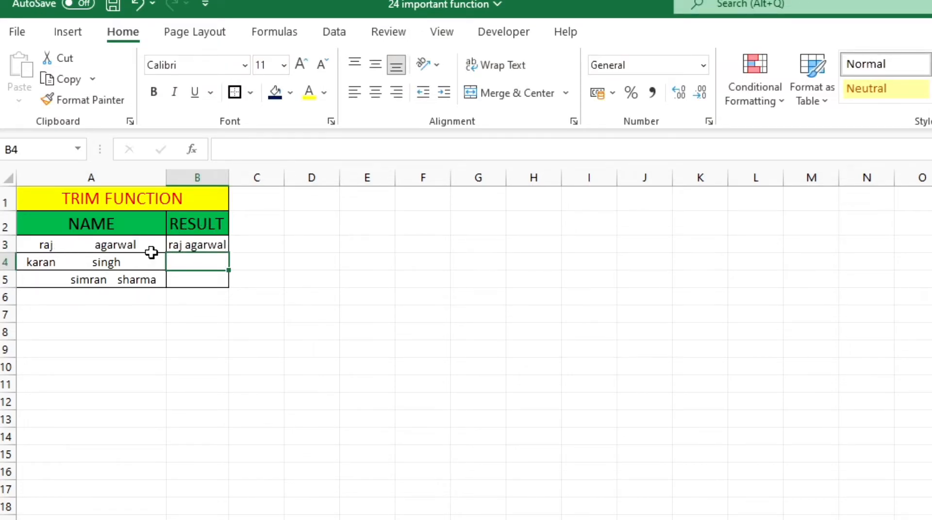
- Fill the TRIM formula from B3 down to B5 and autofit the width of column B
{"action": "left_click", "coordinate": [206, 244]}
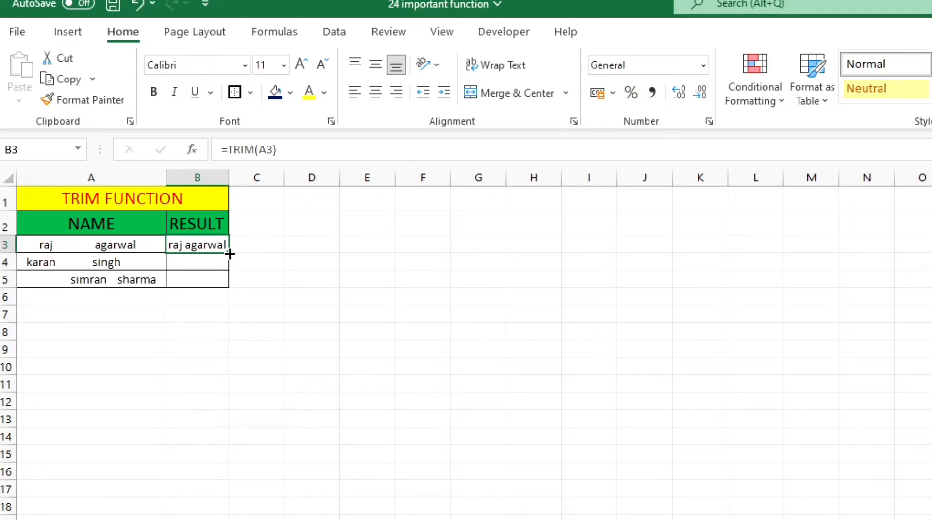
{"action": "double_click", "coordinate": [230, 253]}
{"action": "double_click", "coordinate": [228, 177]}
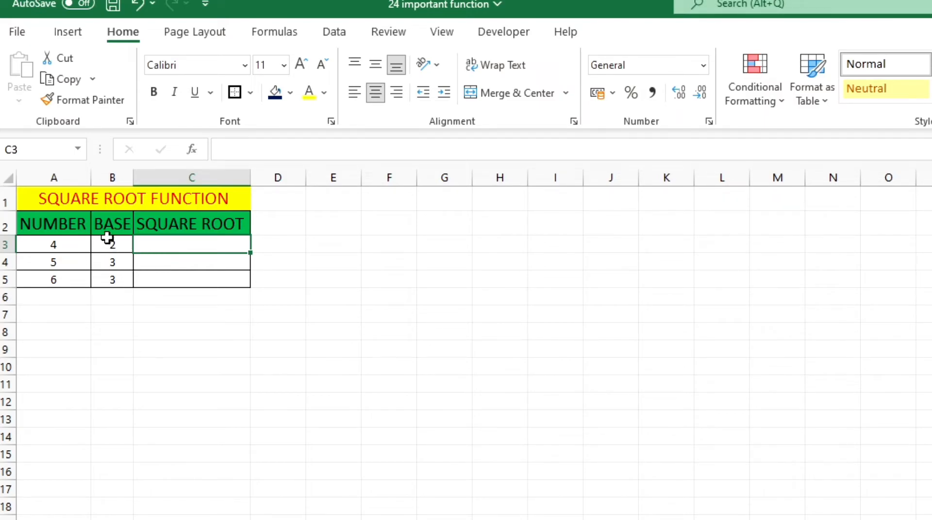
- On the SQUARE ROOT function sheet, delete the whole BASE column
{"action": "left_click", "coordinate": [113, 177]}
{"action": "right_click", "coordinate": [113, 173]}
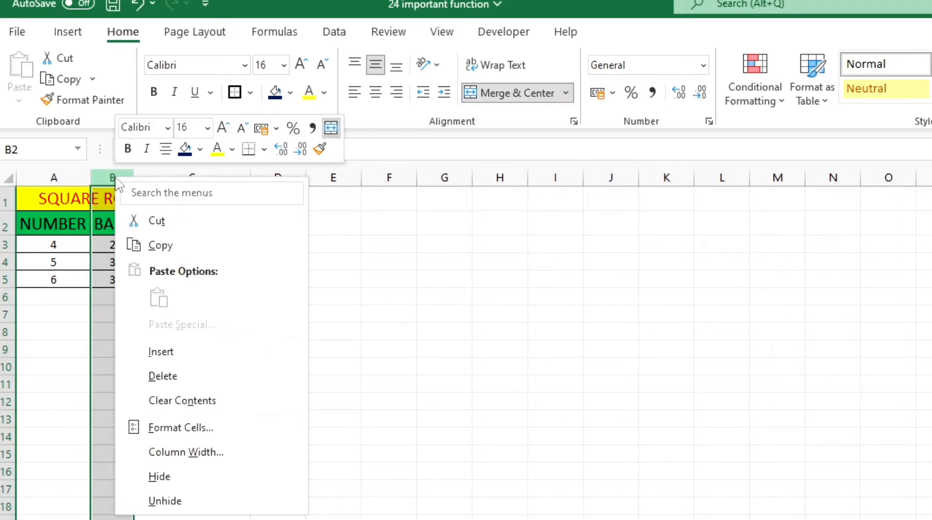
{"action": "left_click", "coordinate": [168, 371]}
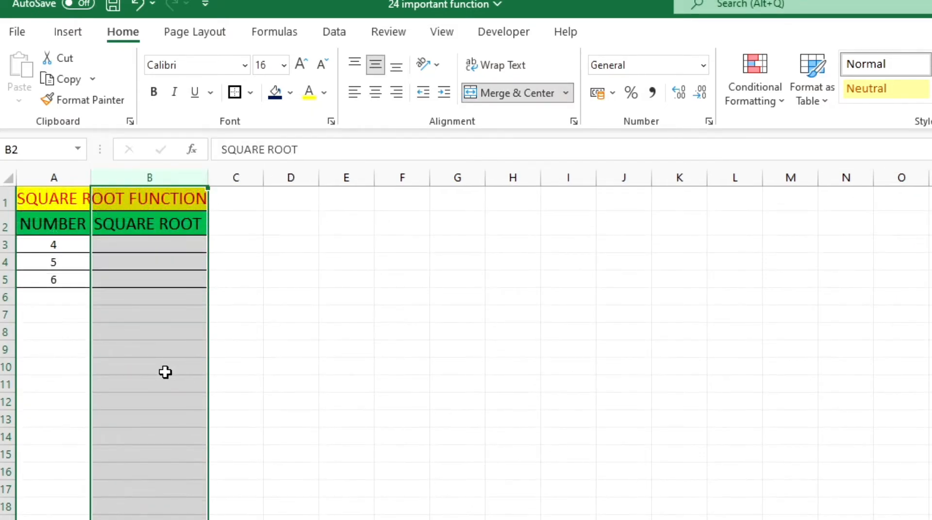
- Calculate the square root of the first number by entering =SQRT(A3) in cell B3
{"action": "left_click", "coordinate": [110, 247]}
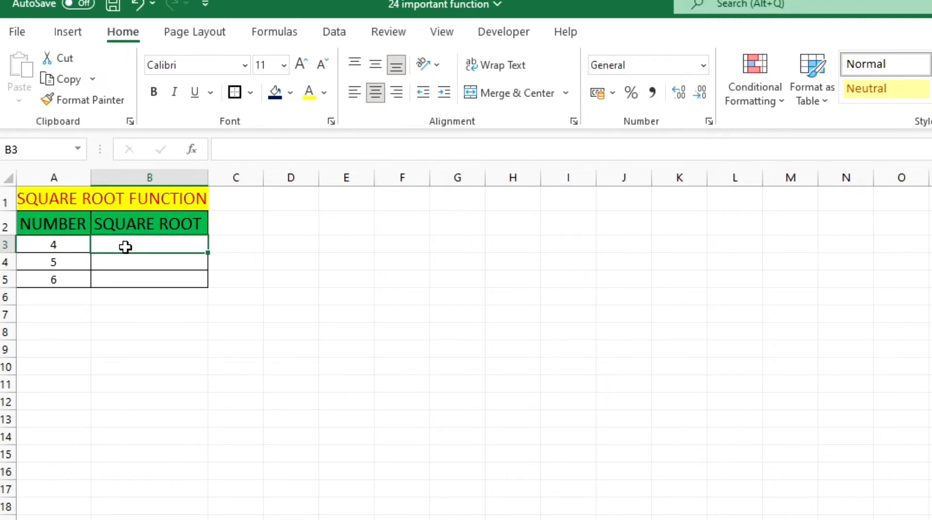
{"action": "type", "text": "="}
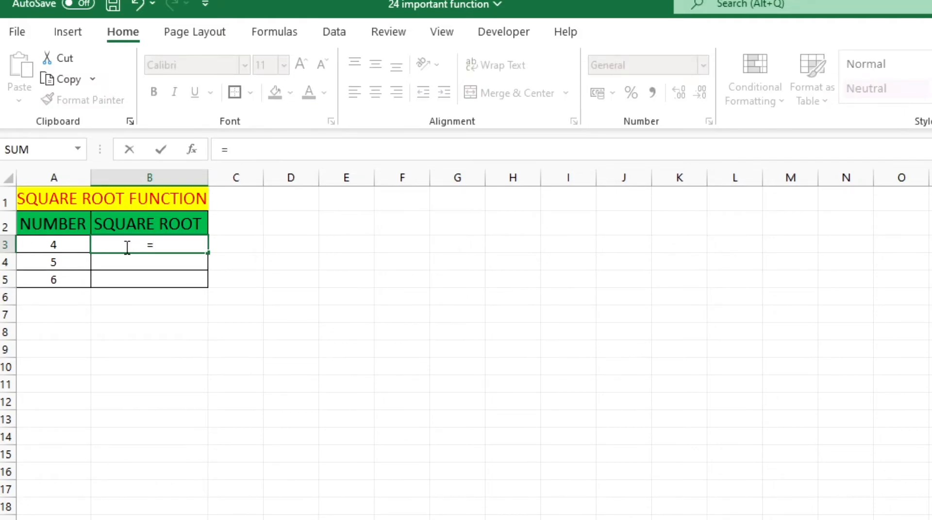
{"action": "type", "text": "SQRT"}
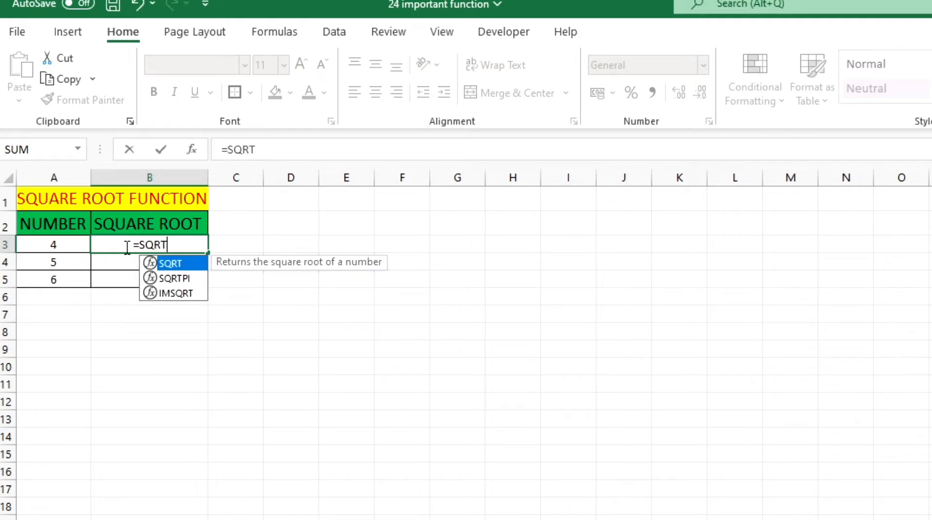
{"action": "type", "text": "("}
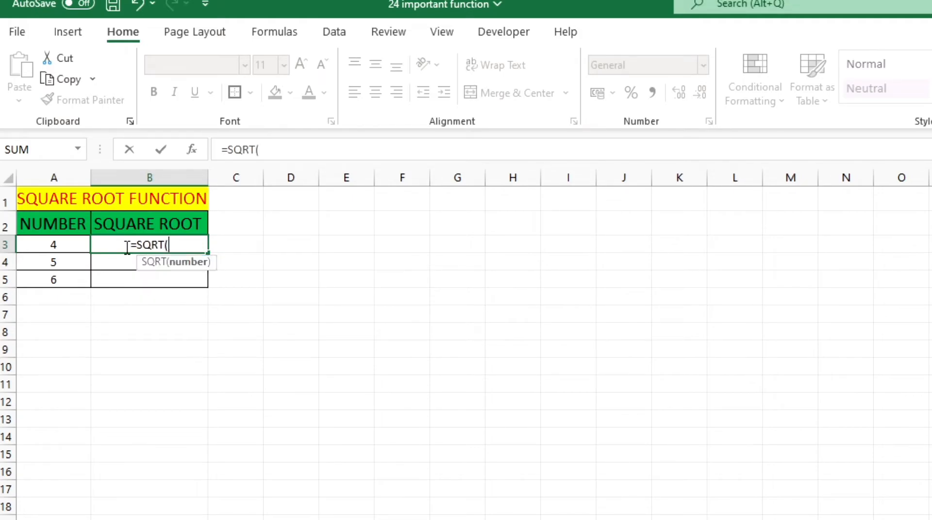
{"action": "left_click", "coordinate": [41, 245]}
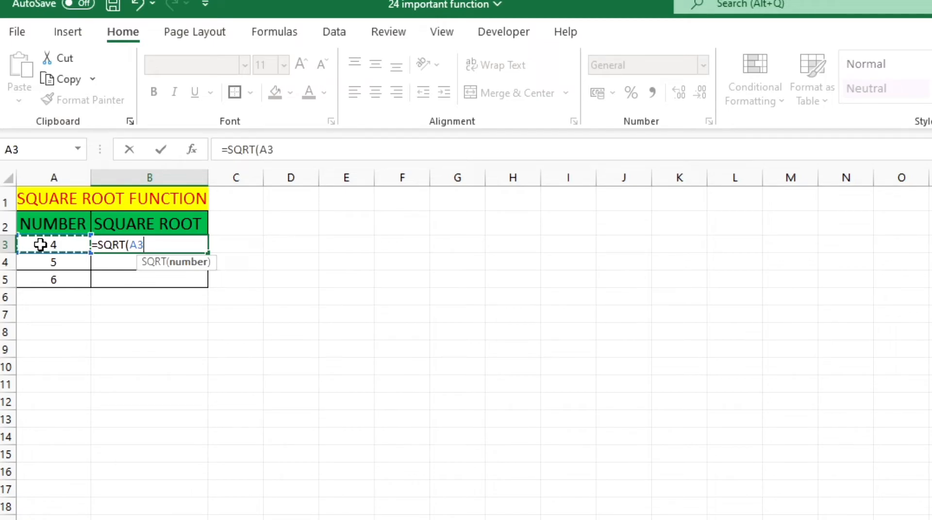
{"action": "type", "text": ")"}
{"action": "key", "text": "Return"}
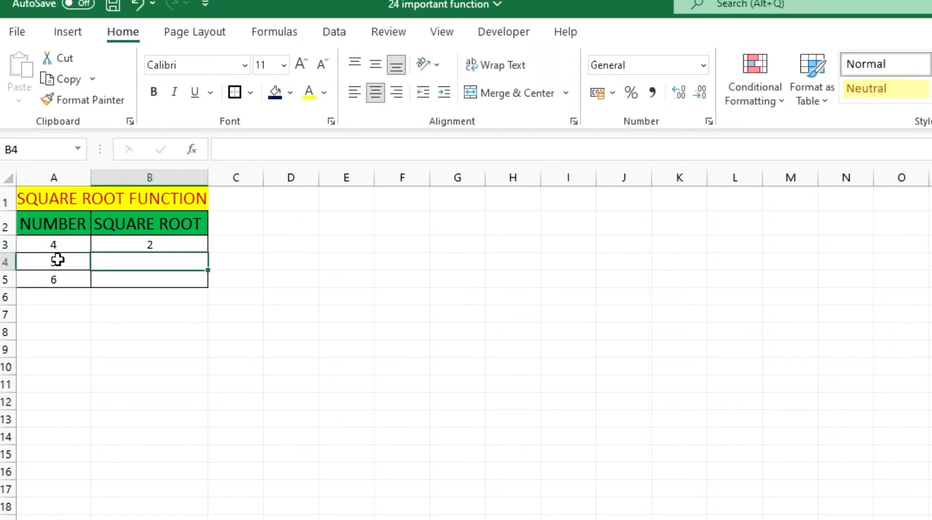
- Fill the SQRT formula from B3 down to B5
{"action": "left_click", "coordinate": [61, 245]}
{"action": "left_click", "coordinate": [118, 245]}
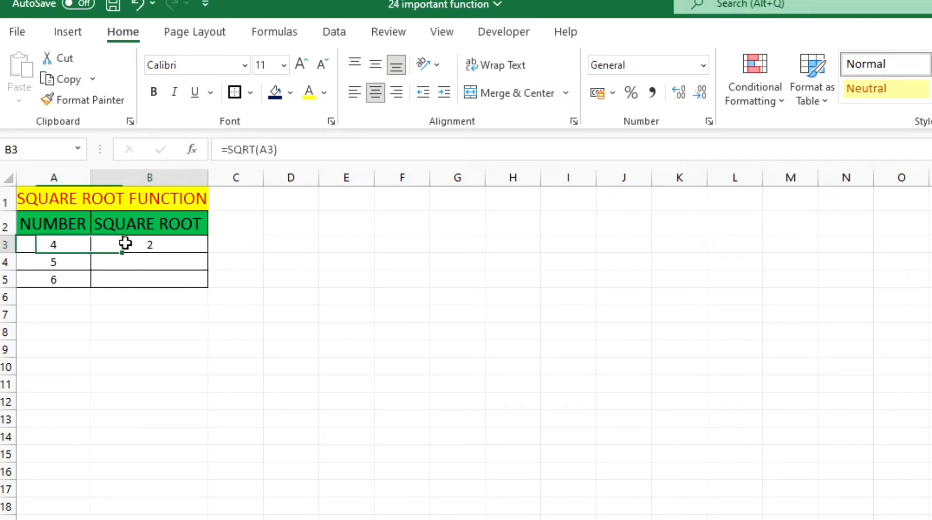
{"action": "double_click", "coordinate": [209, 253]}
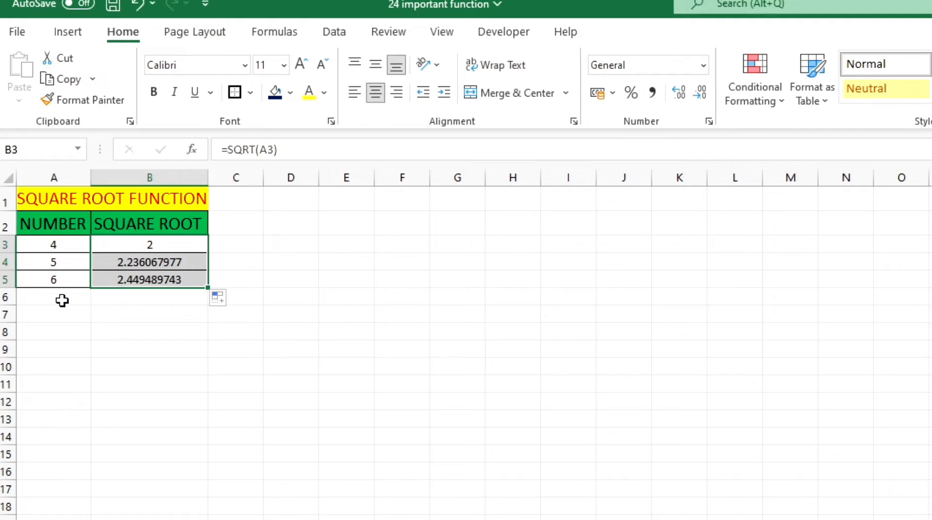
- Set the number in cell A4 to 200
{"action": "left_click", "coordinate": [59, 265]}
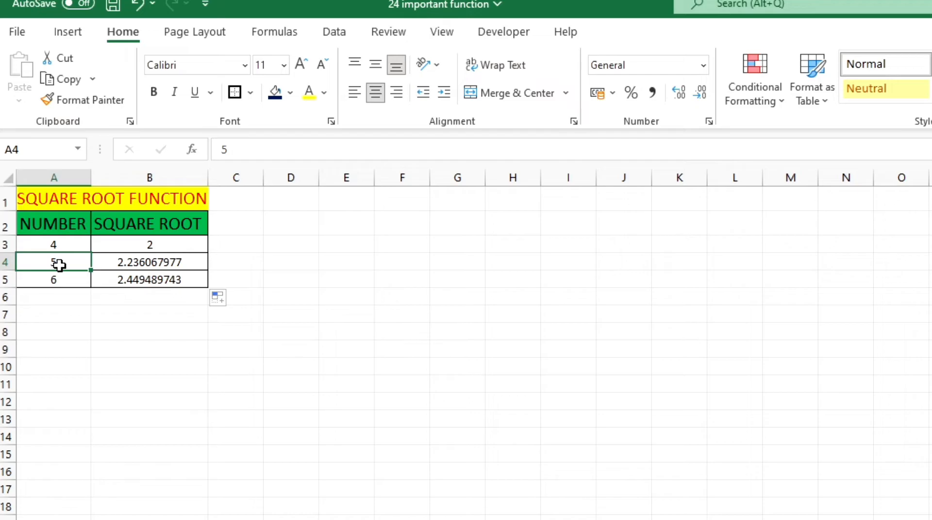
{"action": "type", "text": "2"}
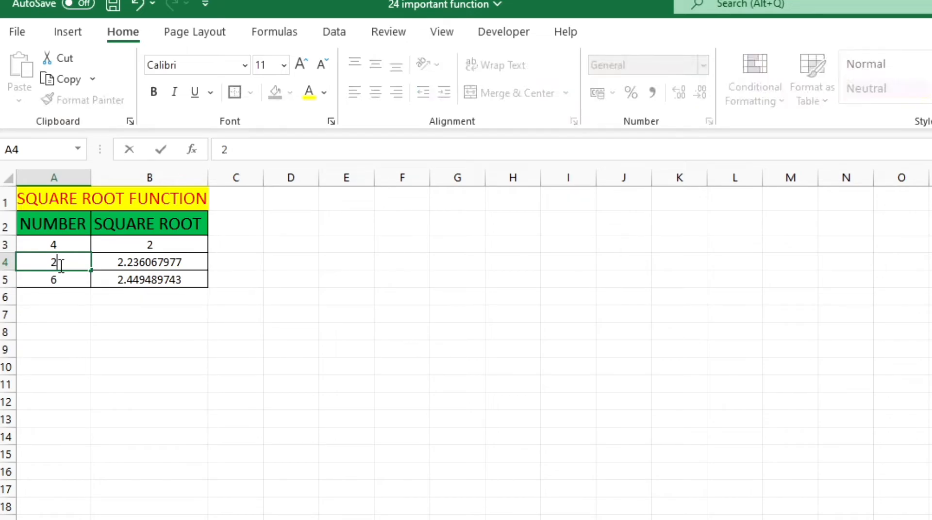
{"action": "type", "text": "00"}
{"action": "left_click", "coordinate": [127, 282]}
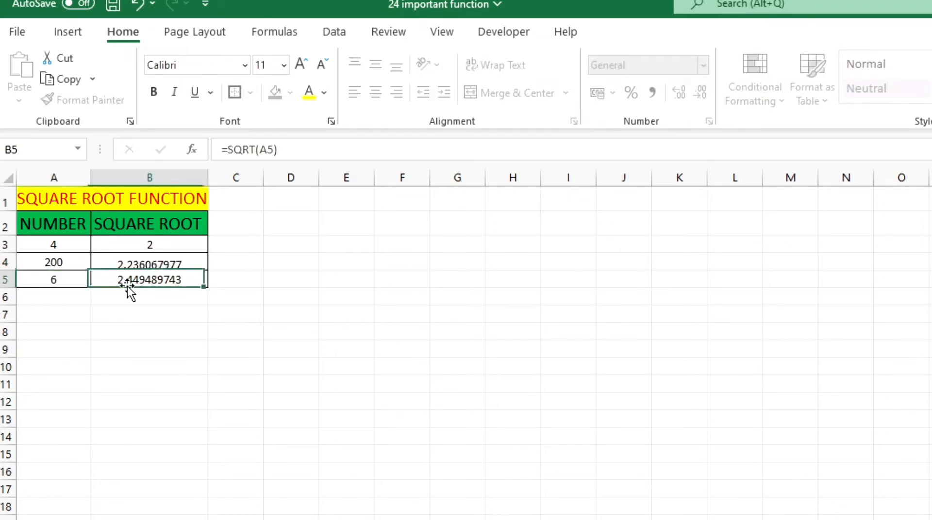
- Replace the number in cell A4 with 625
{"action": "left_click", "coordinate": [71, 265]}
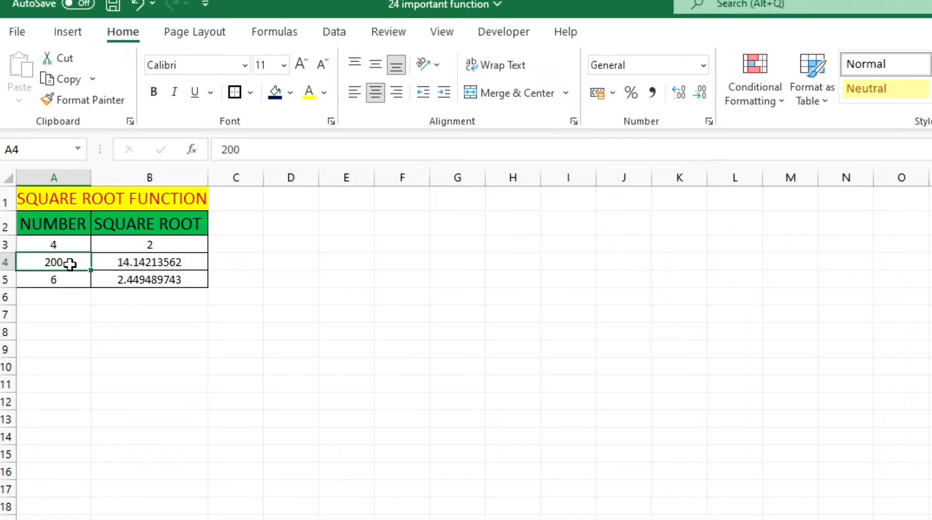
{"action": "type", "text": "625"}
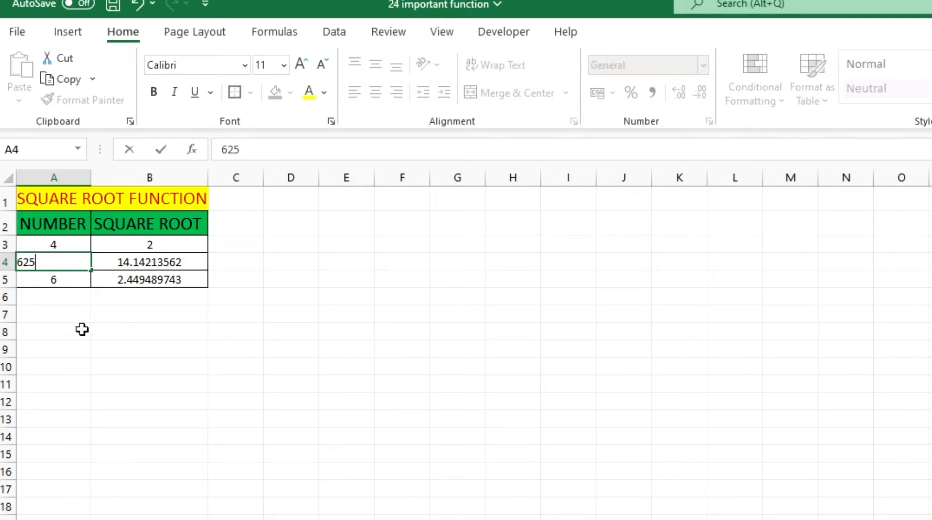
{"action": "left_click", "coordinate": [88, 369]}
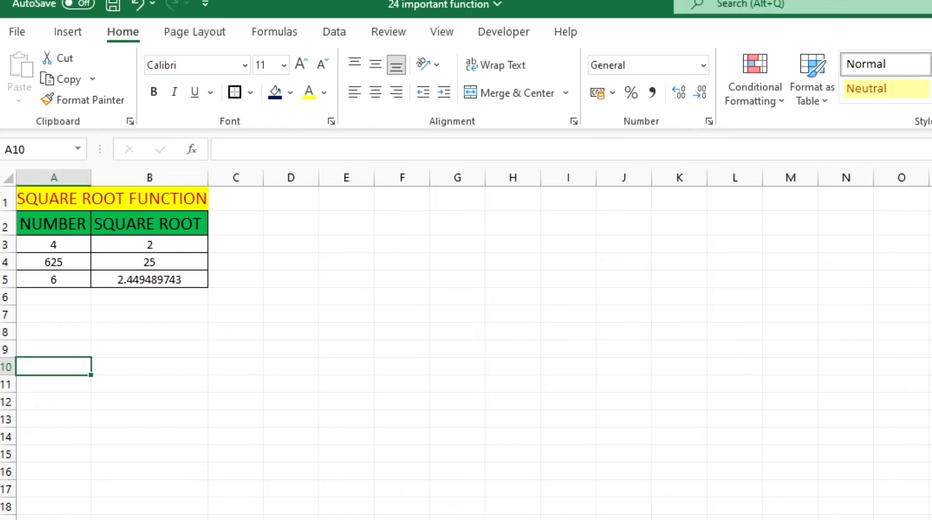
- On the INT function sheet, enter =INT(A3) in cell B3 and fill the formula down to B5
{"action": "key", "text": "ctrl+Page_Down"}
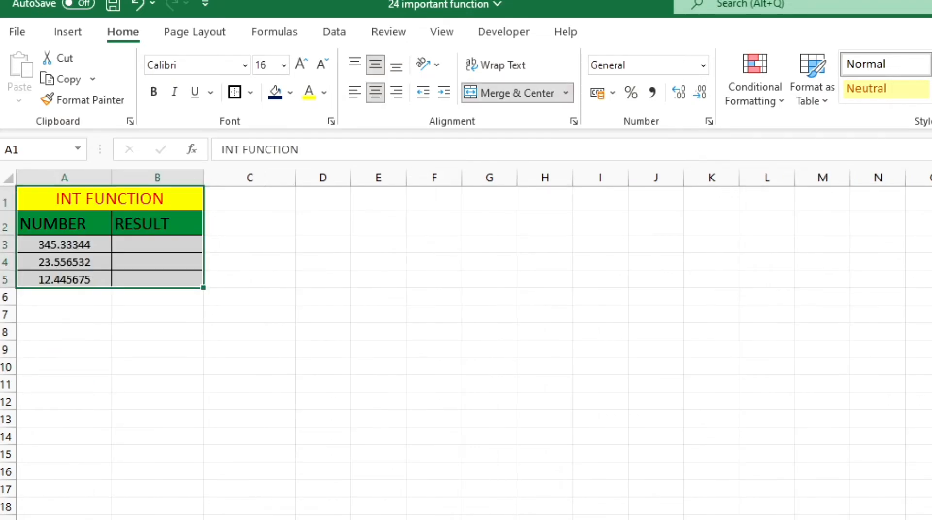
{"action": "left_click", "coordinate": [134, 242]}
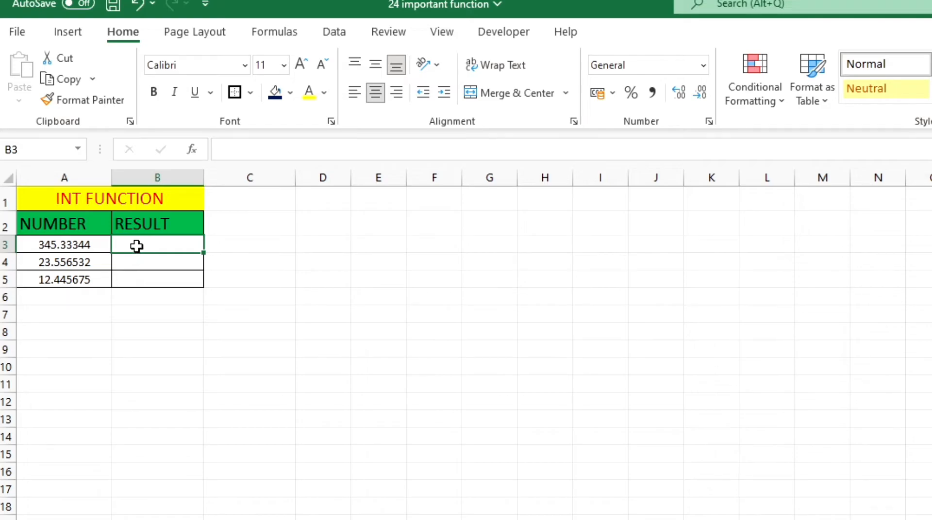
{"action": "type", "text": "="}
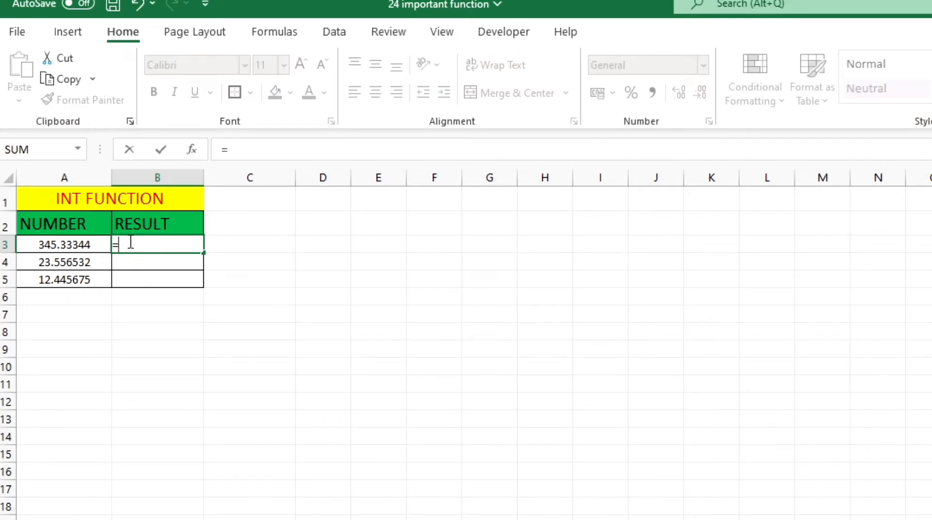
{"action": "type", "text": "INT"}
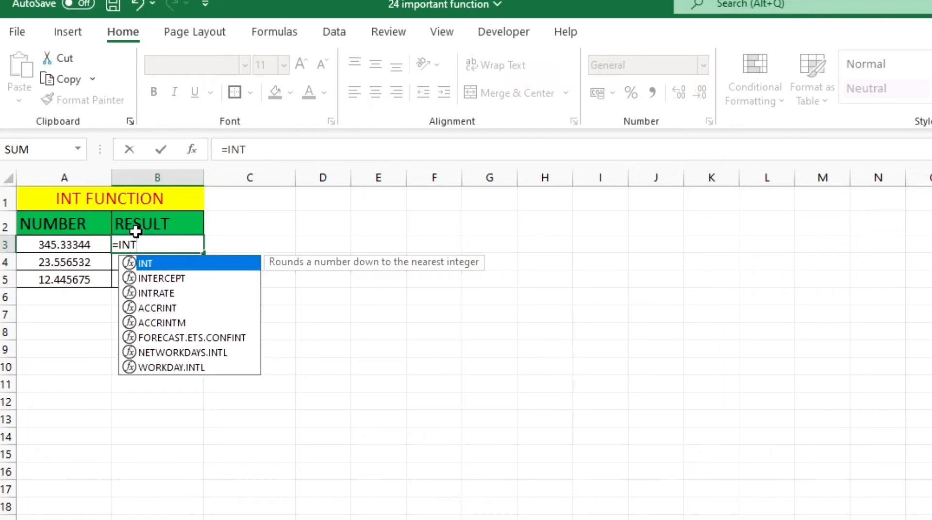
{"action": "type", "text": "("}
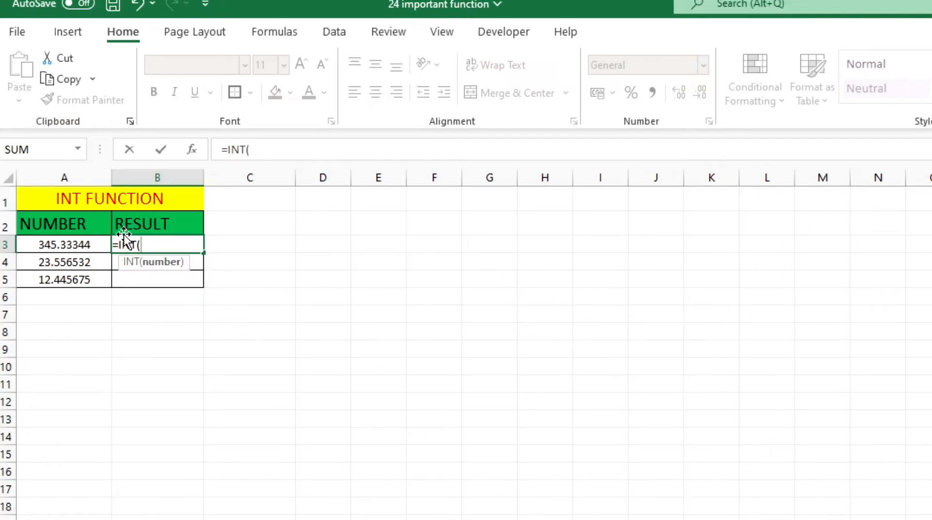
{"action": "left_click", "coordinate": [82, 246]}
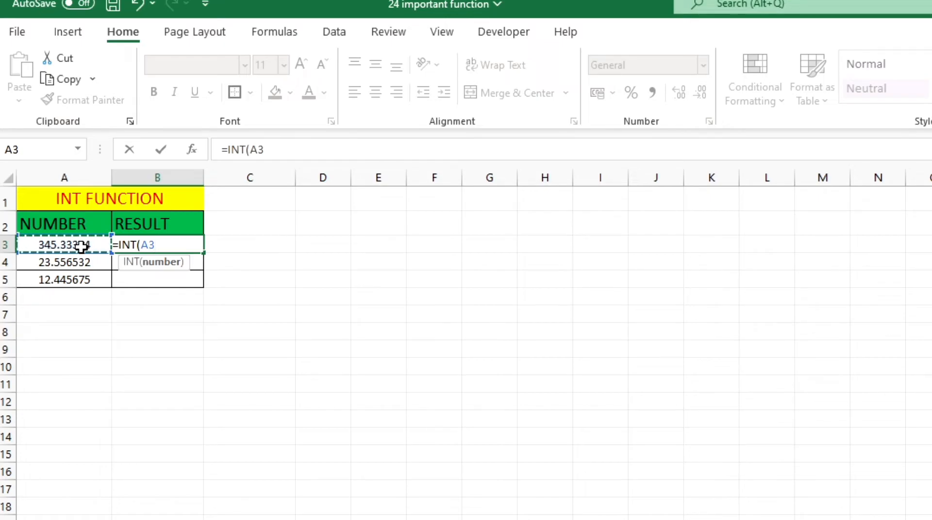
{"action": "type", "text": ")"}
{"action": "key", "text": "Return"}
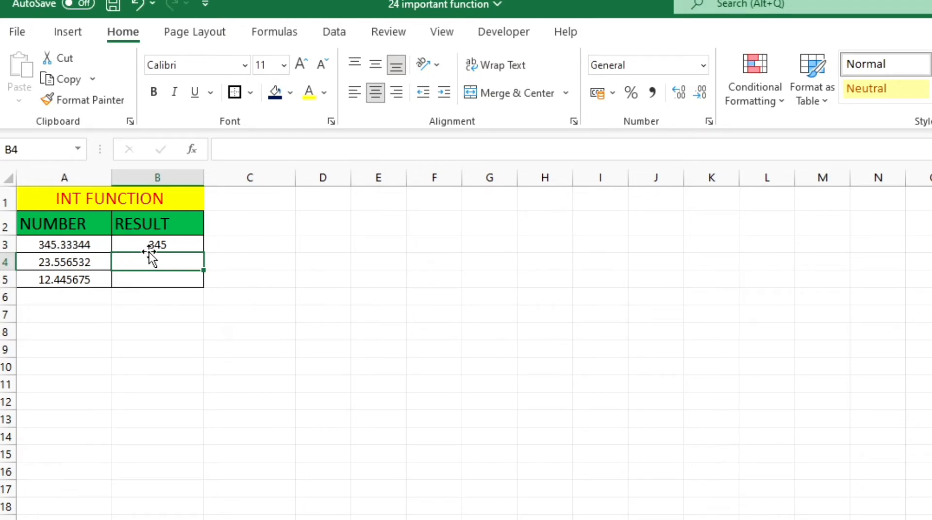
{"action": "left_click", "coordinate": [179, 246]}
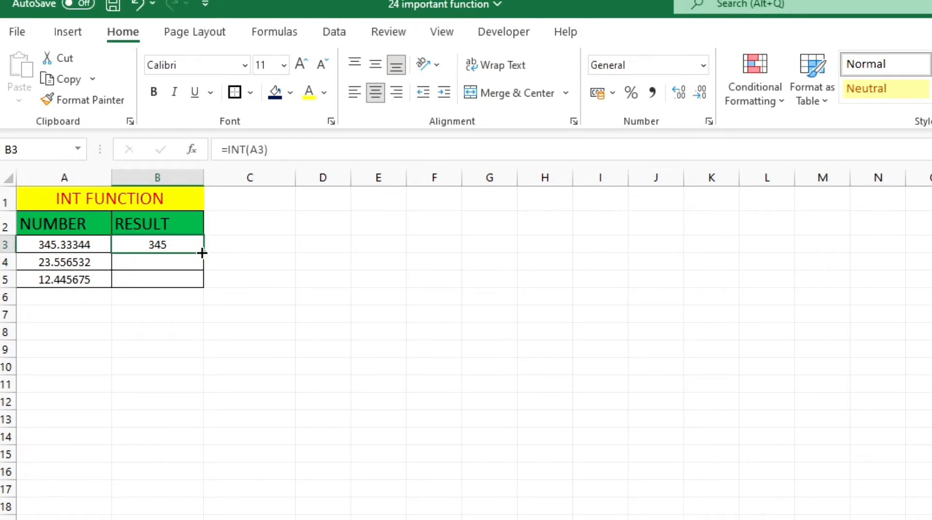
{"action": "double_click", "coordinate": [203, 253]}
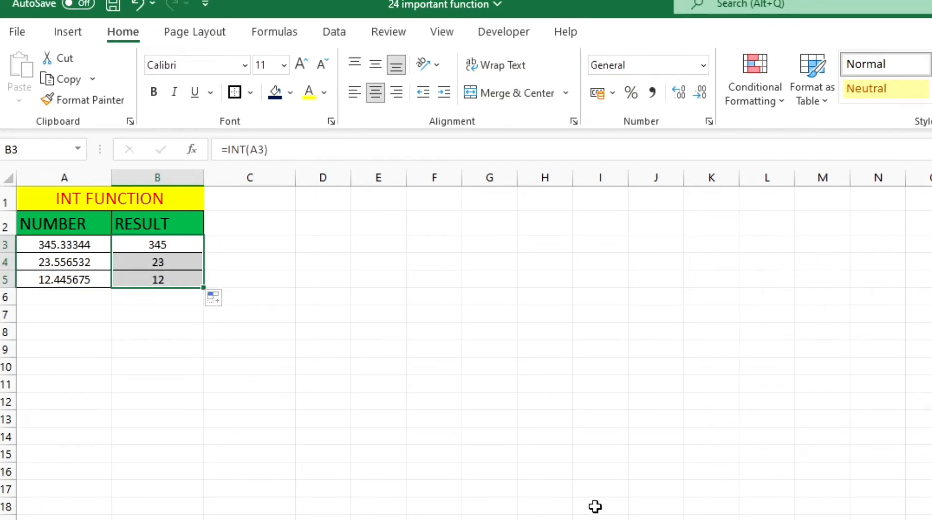
- On the AVERAGE function sheet, average the first row's three numbers by entering =AVERAGE(A3:C3) in cell D3
{"action": "key", "text": "ctrl+Page_Down"}
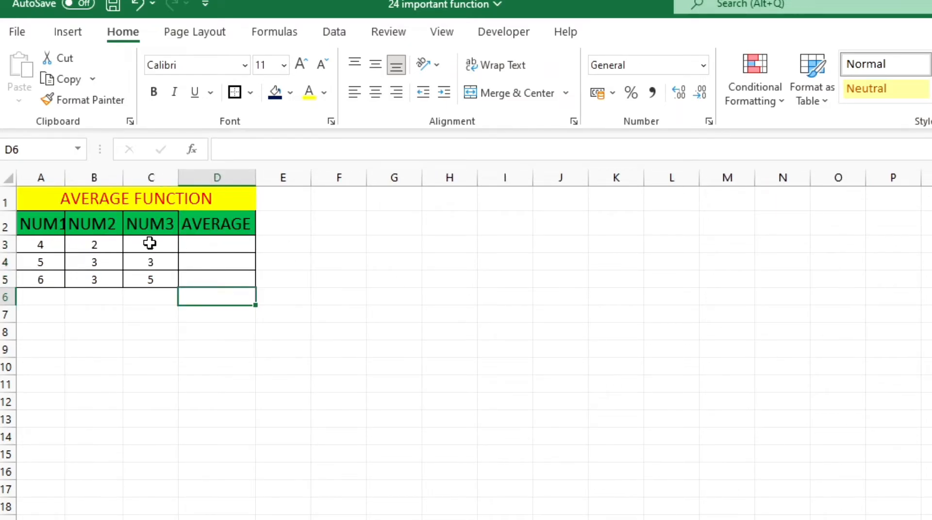
{"action": "left_click", "coordinate": [217, 244]}
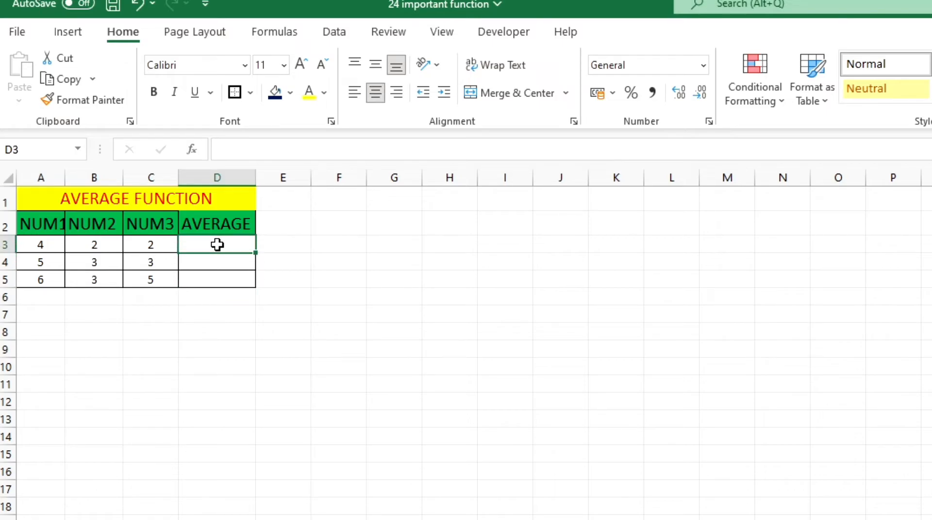
{"action": "type", "text": "="}
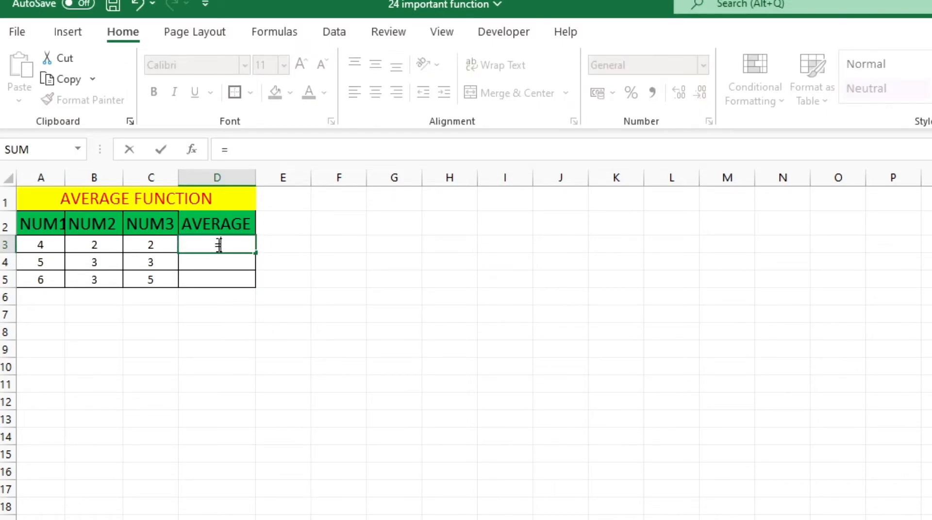
{"action": "type", "text": "AVE"}
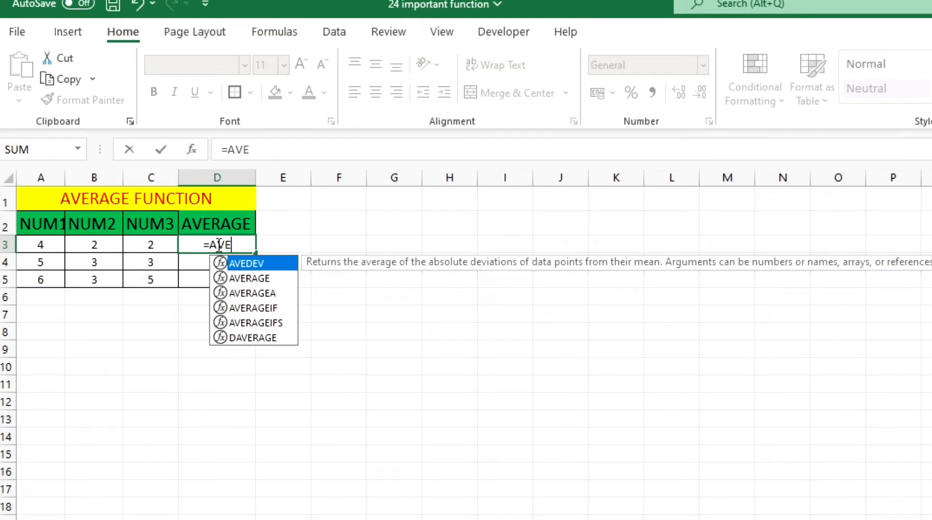
{"action": "type", "text": "RAGE"}
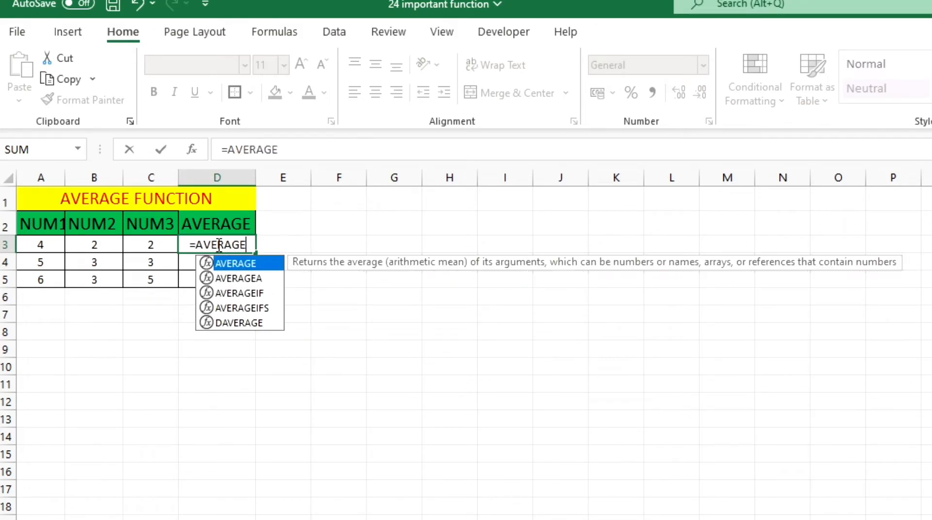
{"action": "type", "text": "("}
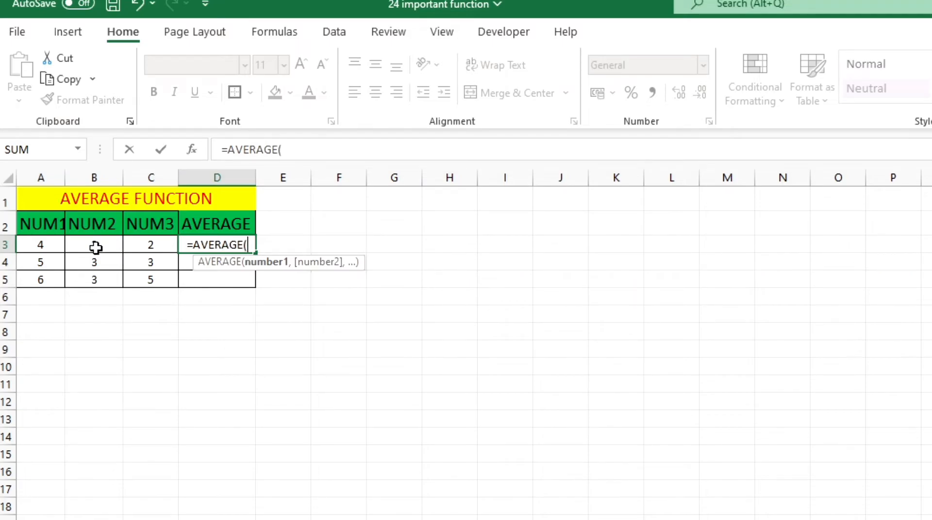
{"action": "left_click_drag", "start_coordinate": [33, 244], "coordinate": [154, 242]}
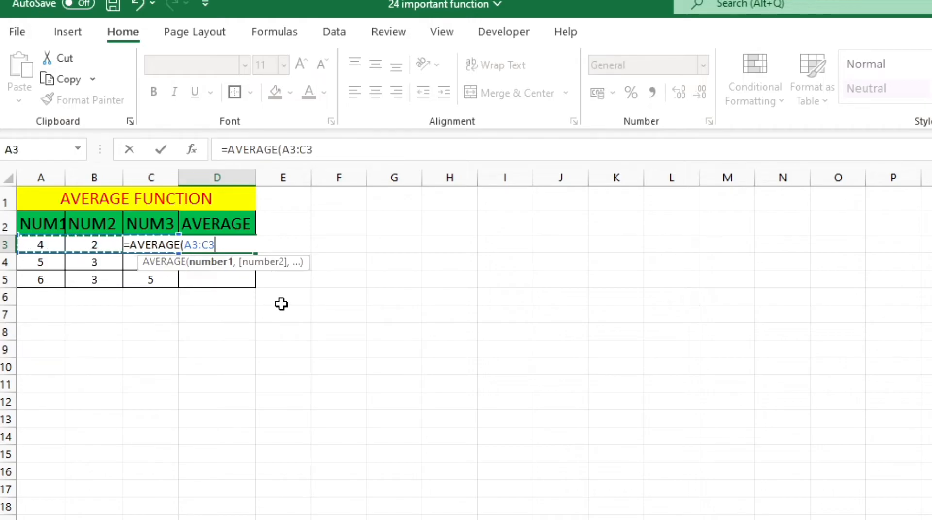
{"action": "type", "text": ")"}
{"action": "key", "text": "Return"}
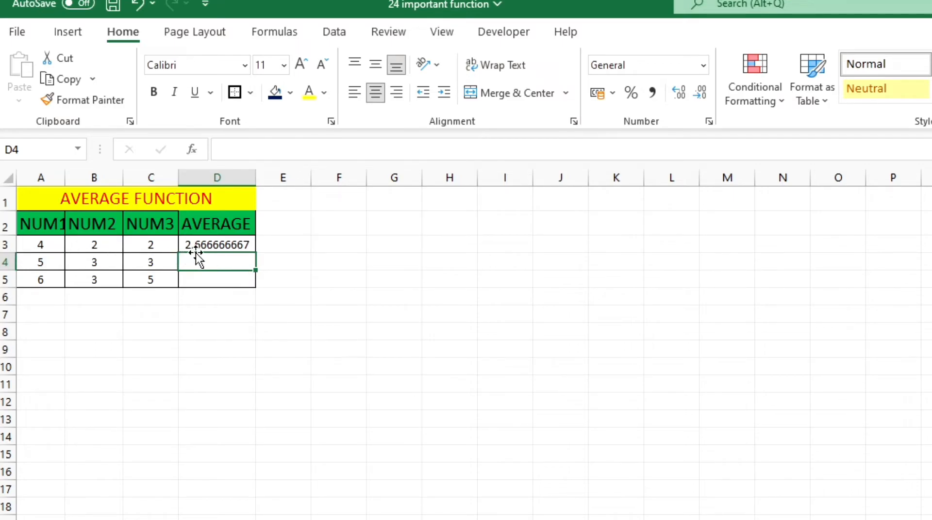
- Fill the AVERAGE formula from D3 down to D5 and narrow column D so the results show three decimals
{"action": "left_click", "coordinate": [220, 245]}
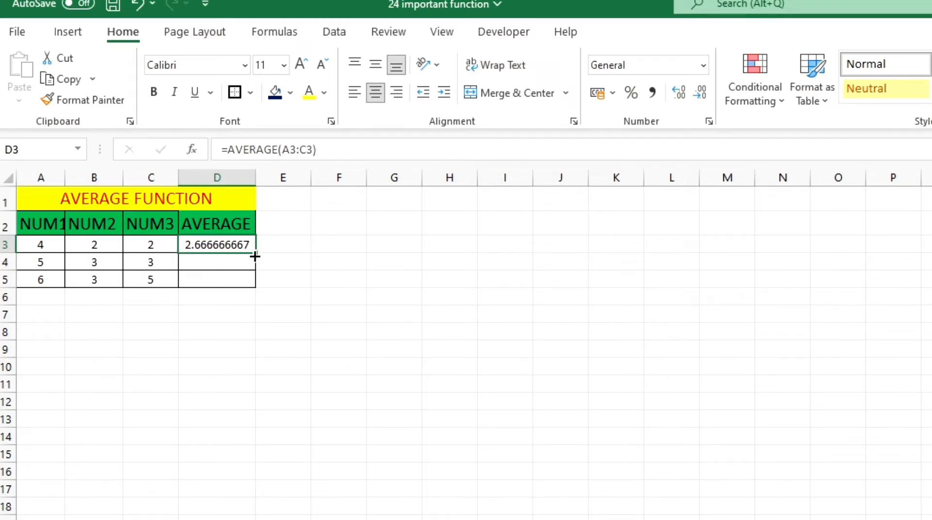
{"action": "left_click_drag", "start_coordinate": [258, 253], "coordinate": [257, 287]}
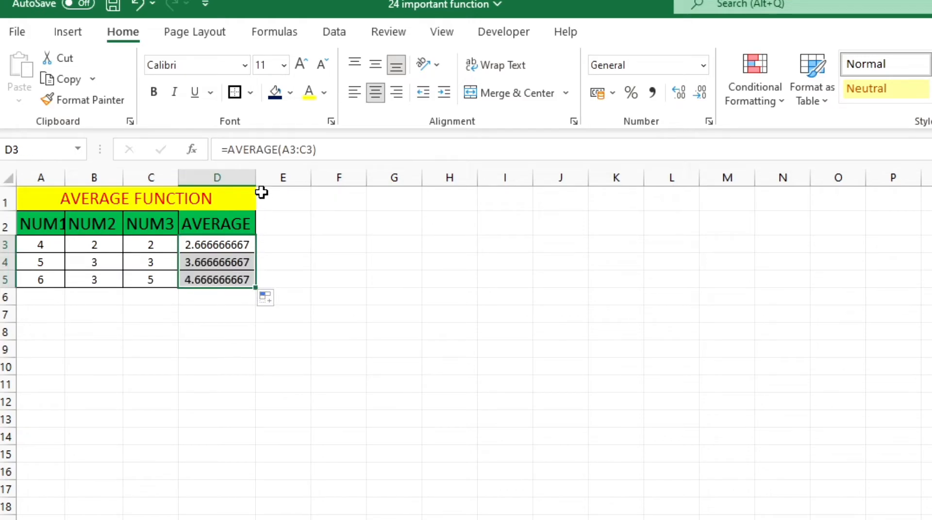
{"action": "left_click_drag", "start_coordinate": [256, 178], "coordinate": [218, 179]}
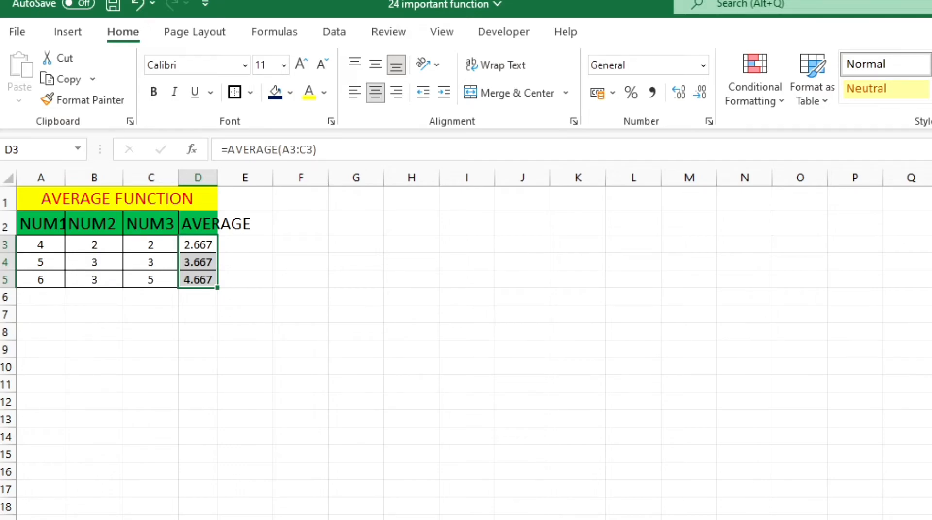
- On the attendance COUNT sheet, count the numeric cells by entering =COUNT(A2:B12) in cell B13
{"action": "key", "text": "ctrl+Page_Down"}
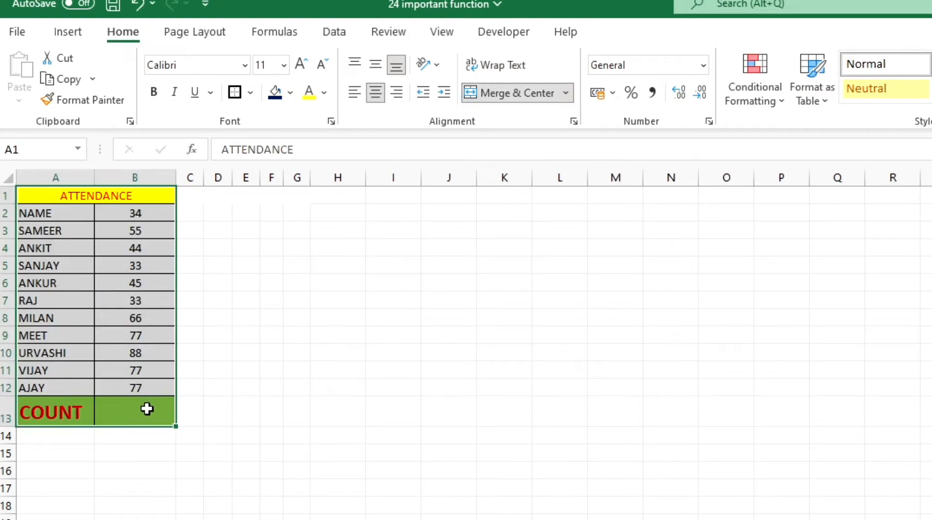
{"action": "left_click", "coordinate": [146, 412]}
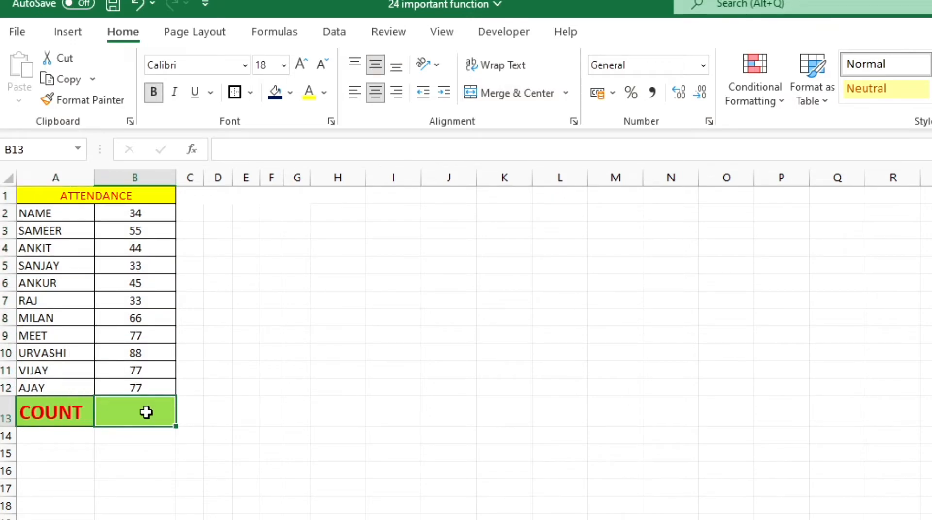
{"action": "type", "text": "="}
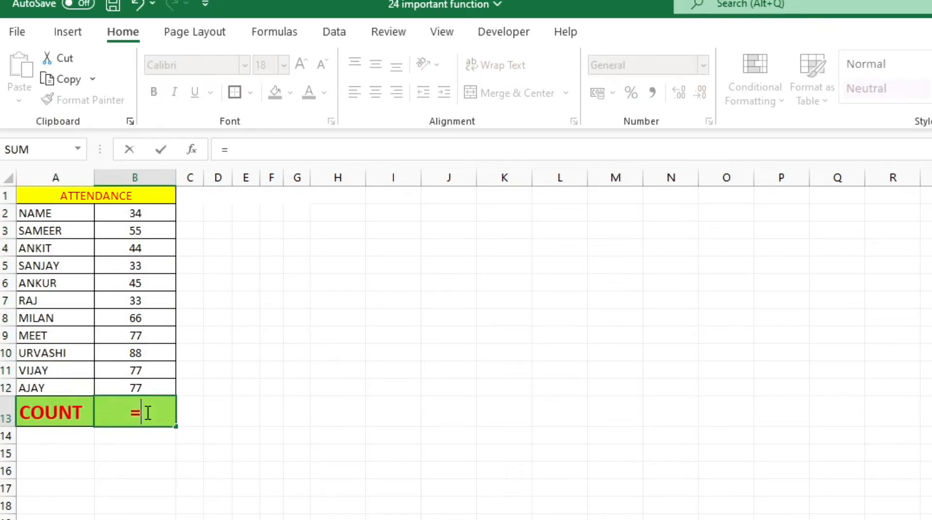
{"action": "type", "text": "COUNT"}
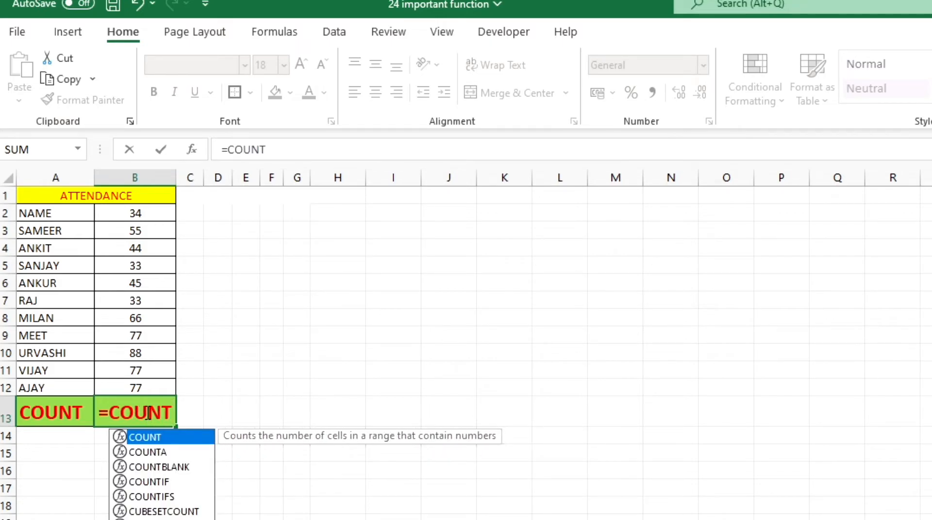
{"action": "type", "text": "("}
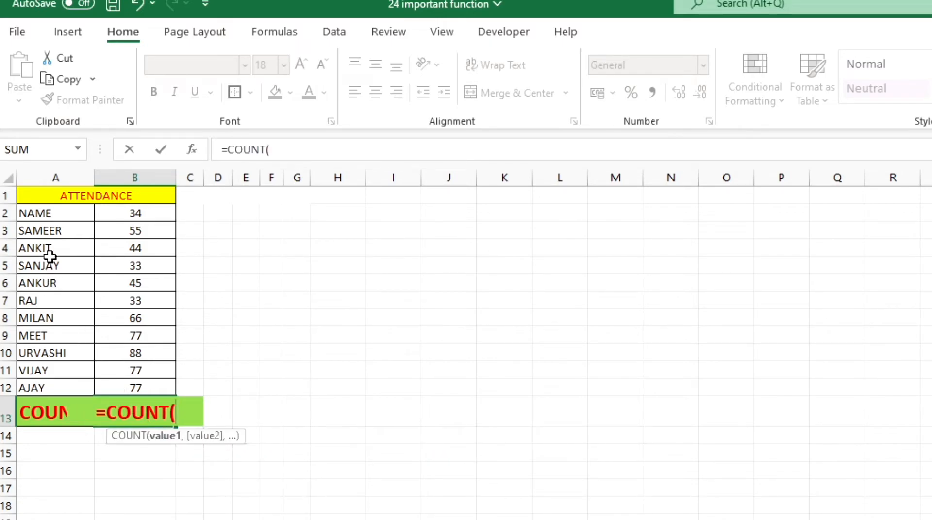
{"action": "left_click_drag", "start_coordinate": [33, 215], "coordinate": [129, 387]}
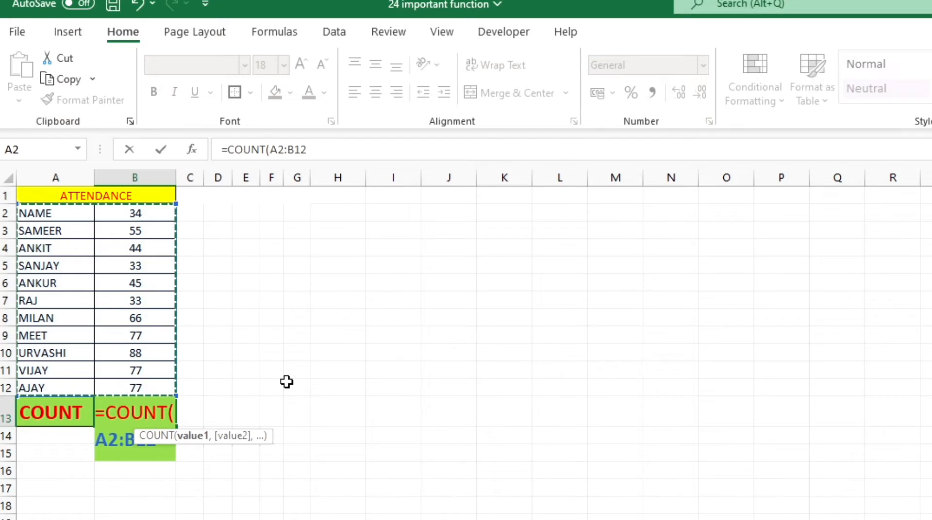
{"action": "type", "text": ")"}
{"action": "key", "text": "Return"}
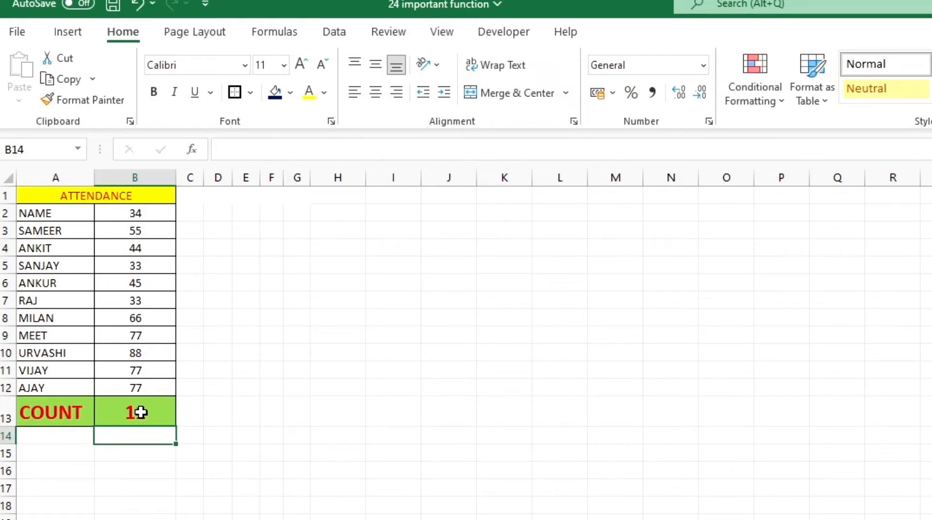
{"action": "left_click", "coordinate": [140, 412]}
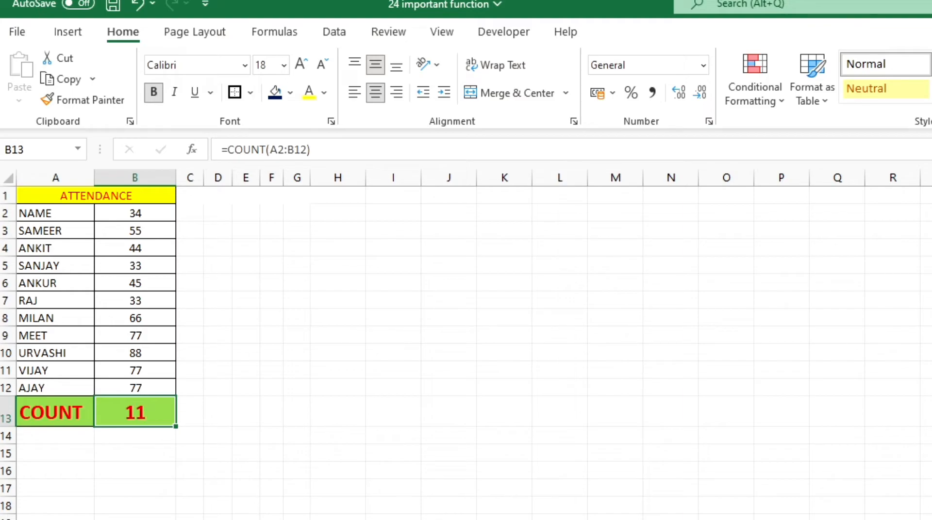
- On the attendance SUM sheet, use AutoSum to total the values in B2:B12 in cell B13
{"action": "key", "text": "ctrl+Page_Down"}
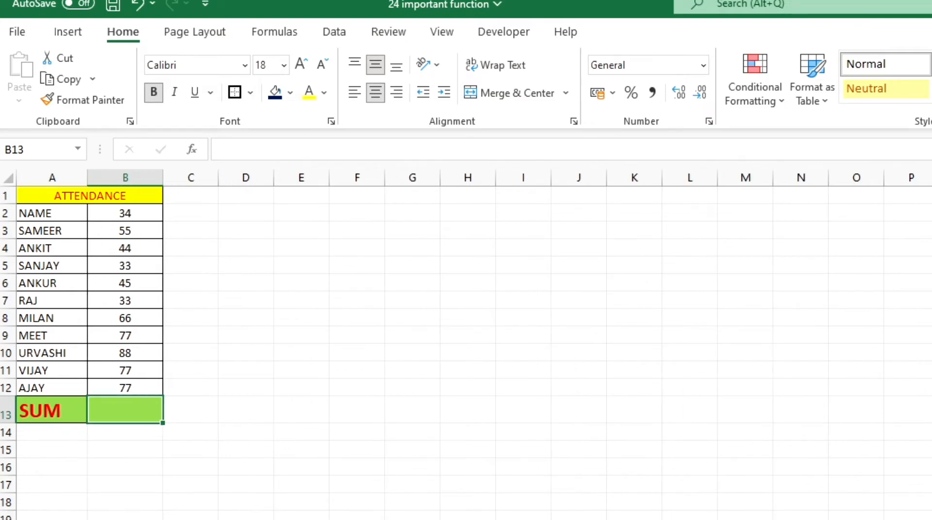
{"action": "left_click", "coordinate": [132, 214]}
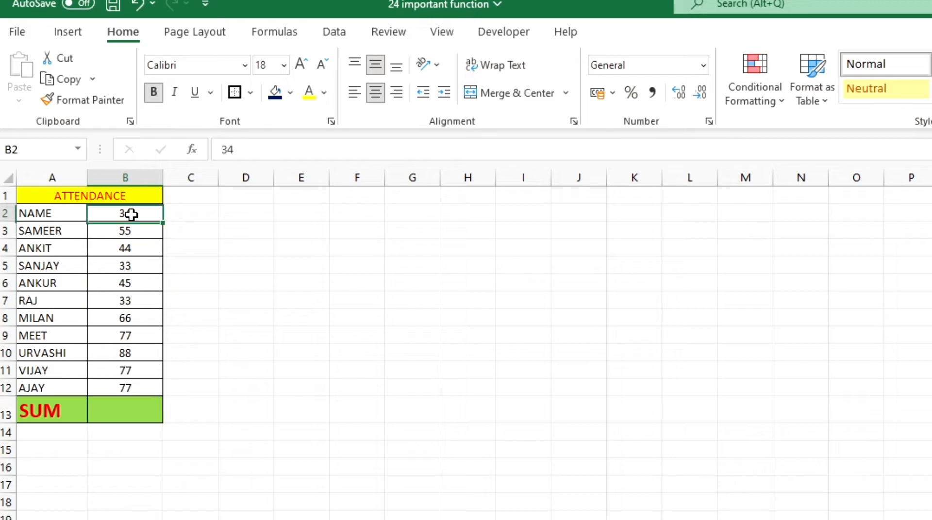
{"action": "left_click", "coordinate": [134, 411]}
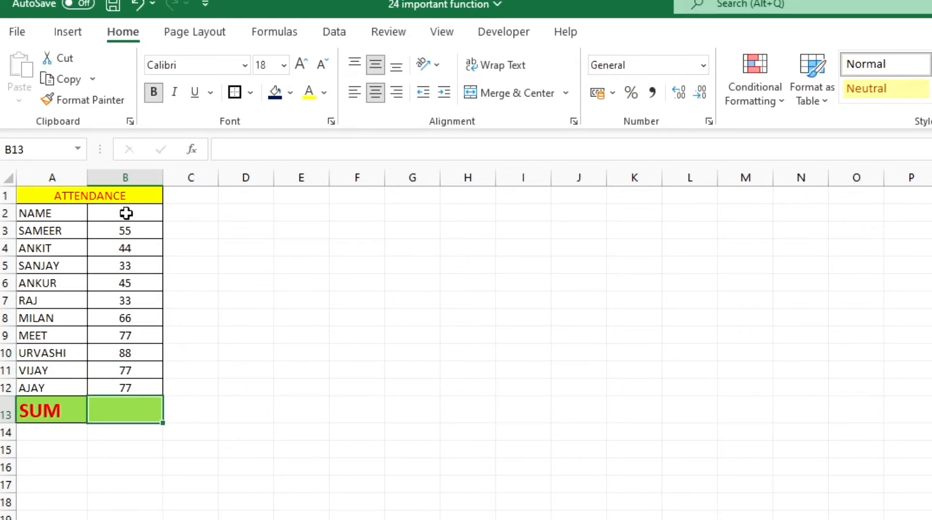
{"action": "left_click_drag", "start_coordinate": [127, 213], "coordinate": [138, 414]}
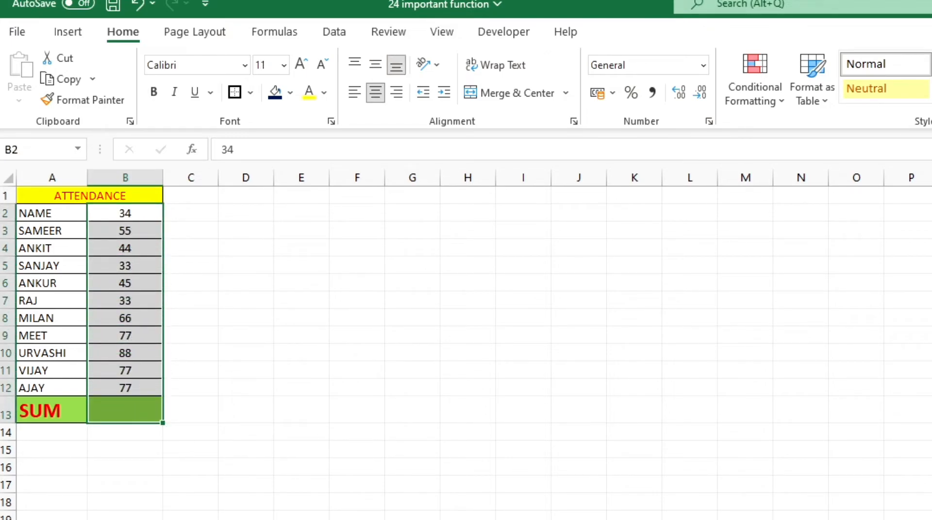
{"action": "key", "text": "alt+equal"}
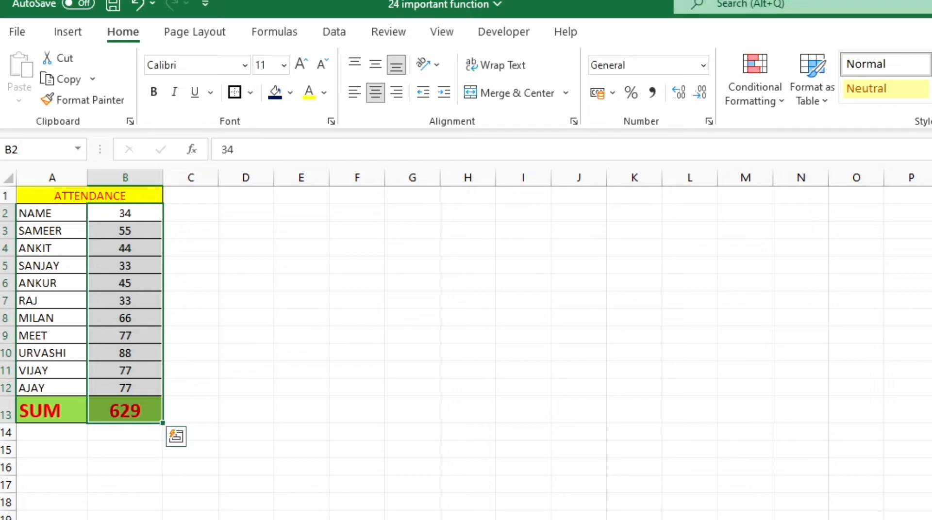
{"action": "left_click", "coordinate": [139, 413]}
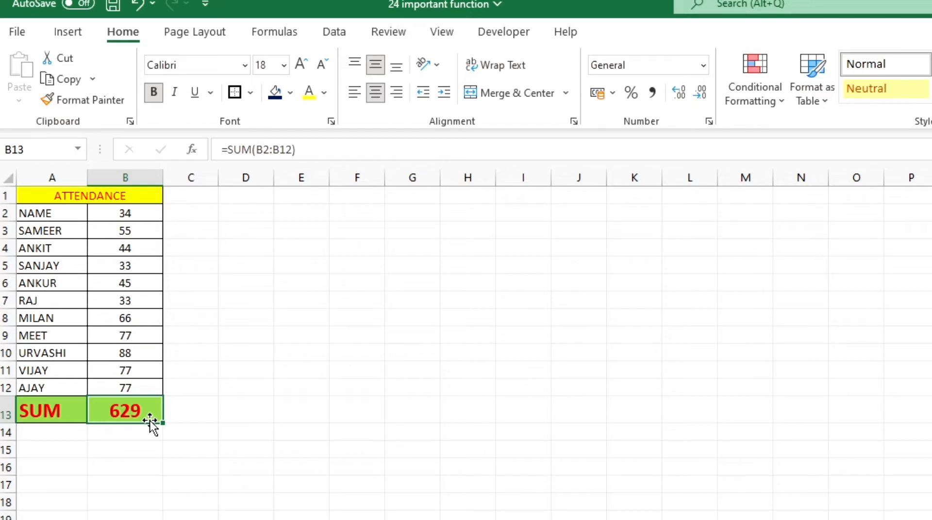
- Replace the content of cell B13 with the manually written formula =SUM(B2:B12)
{"action": "double_click", "coordinate": [152, 421]}
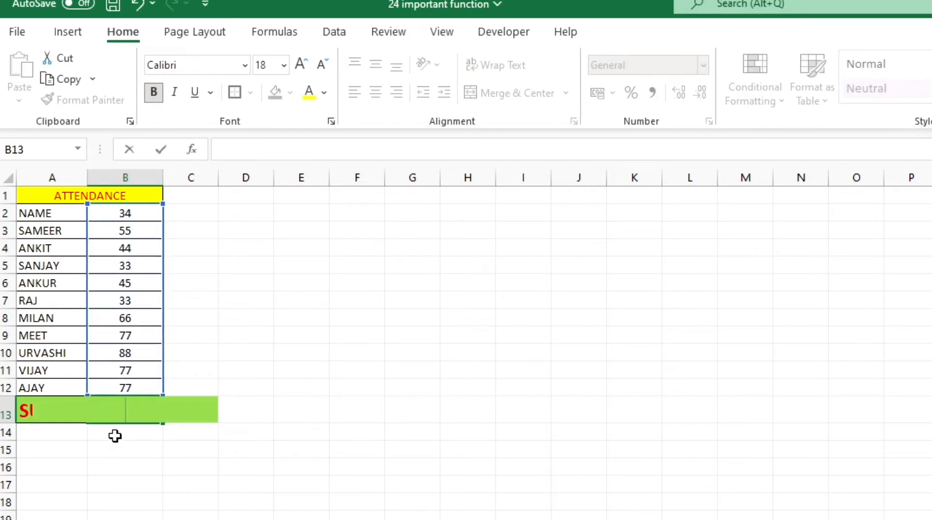
{"action": "type", "text": "UM"}
{"action": "key", "text": "Return"}
{"action": "left_click", "coordinate": [118, 410]}
{"action": "type", "text": "=SUM"}
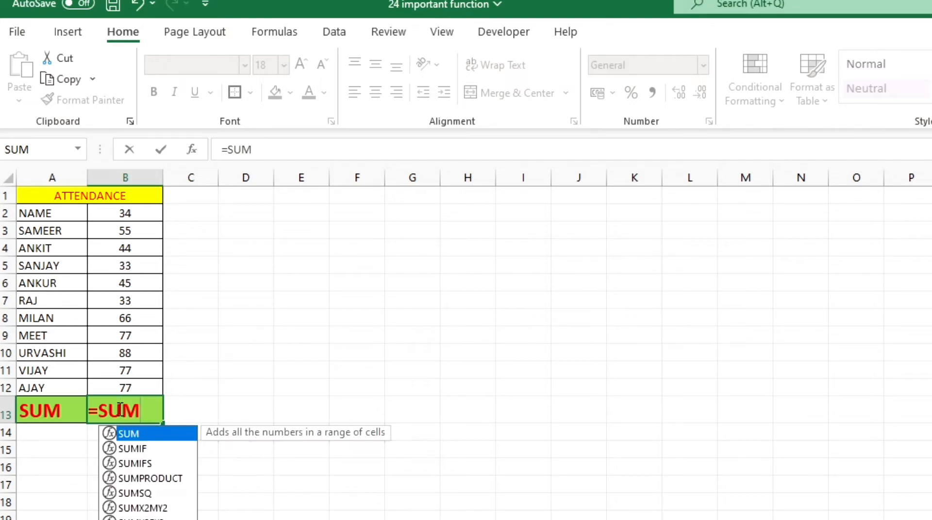
{"action": "type", "text": "("}
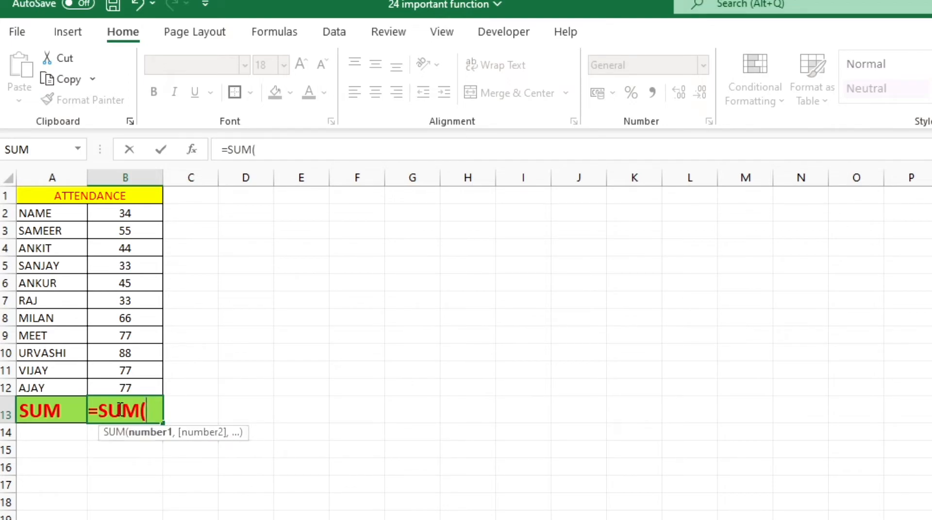
{"action": "left_click_drag", "start_coordinate": [118, 217], "coordinate": [115, 387]}
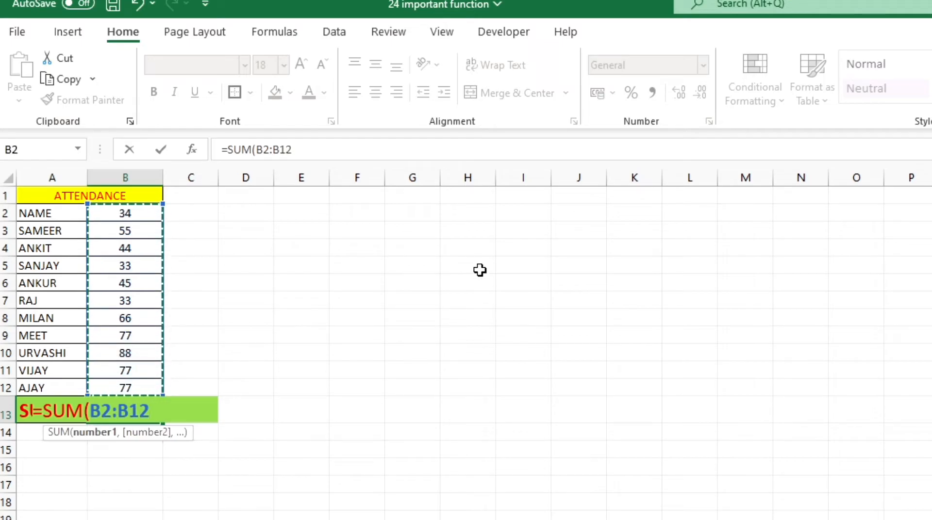
{"action": "type", "text": ")"}
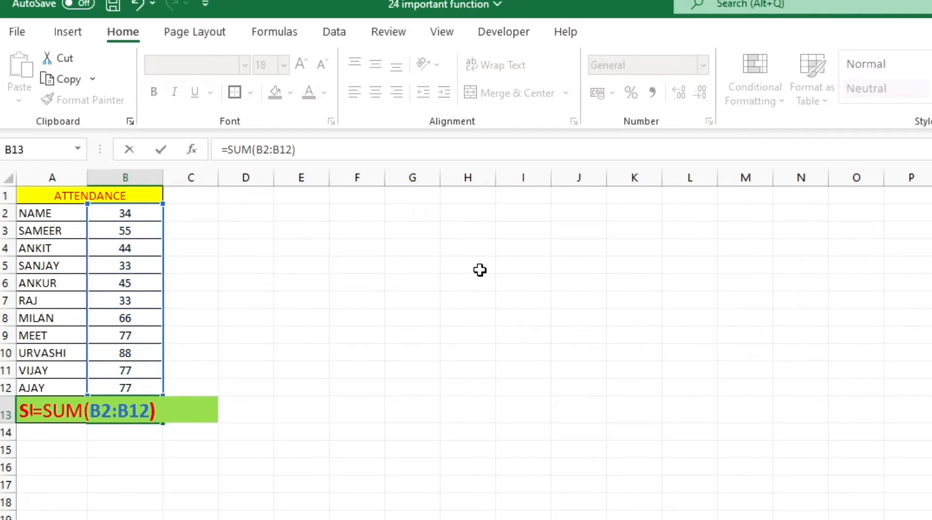
{"action": "key", "text": "Return"}
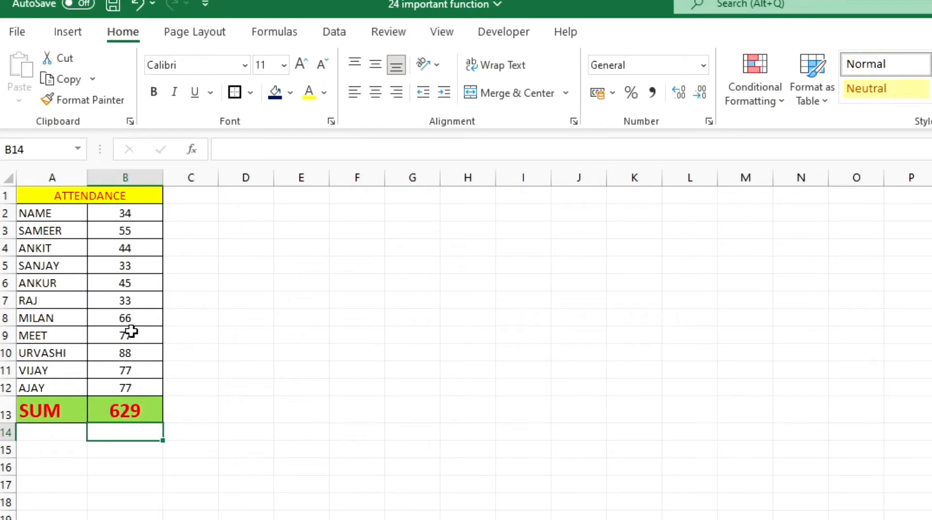
- Change the attendance value in cell B7 to 66
{"action": "left_click", "coordinate": [139, 301]}
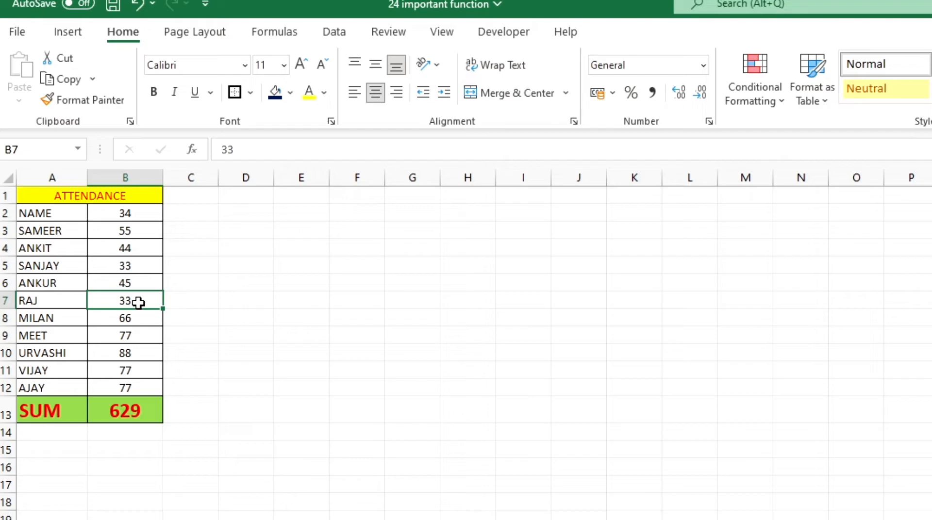
{"action": "type", "text": "66"}
{"action": "left_click", "coordinate": [123, 451]}
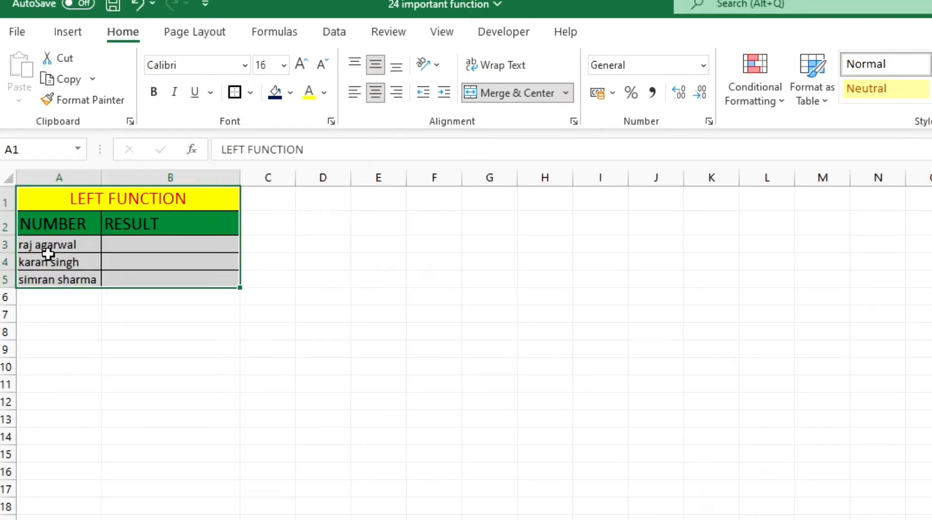
- On the LEFT function sheet, enter =LEFT(A3,6) in cell B3 and fill the formula down to B5
{"action": "left_click", "coordinate": [139, 244]}
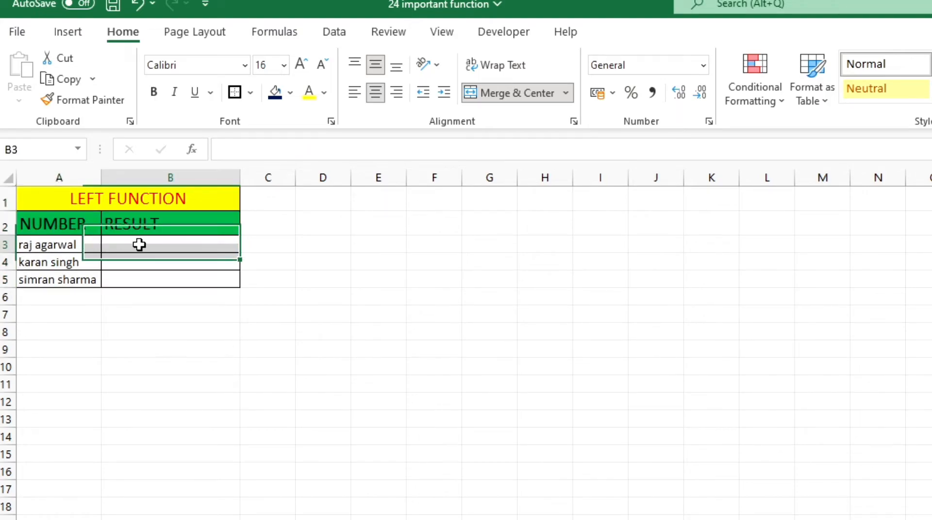
{"action": "type", "text": "=LE"}
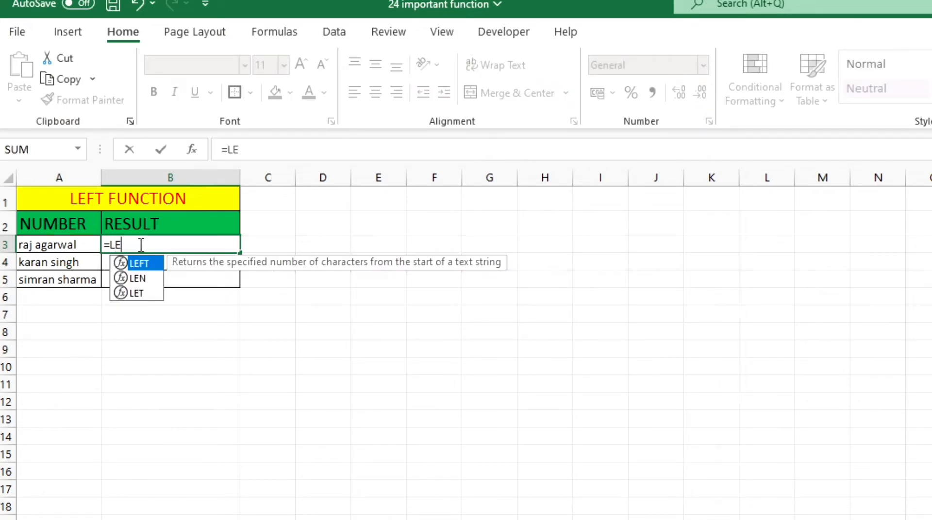
{"action": "type", "text": "FT"}
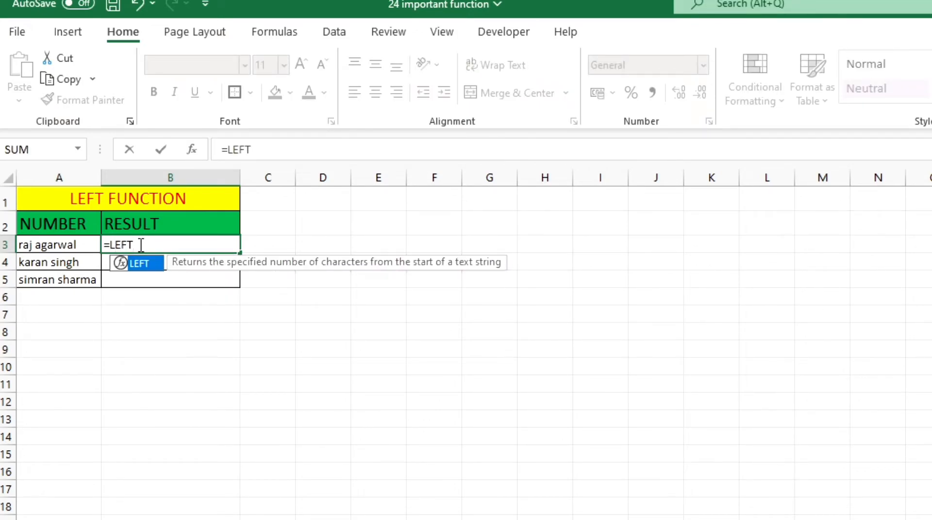
{"action": "type", "text": "("}
{"action": "left_click", "coordinate": [51, 246]}
{"action": "type", "text": ","}
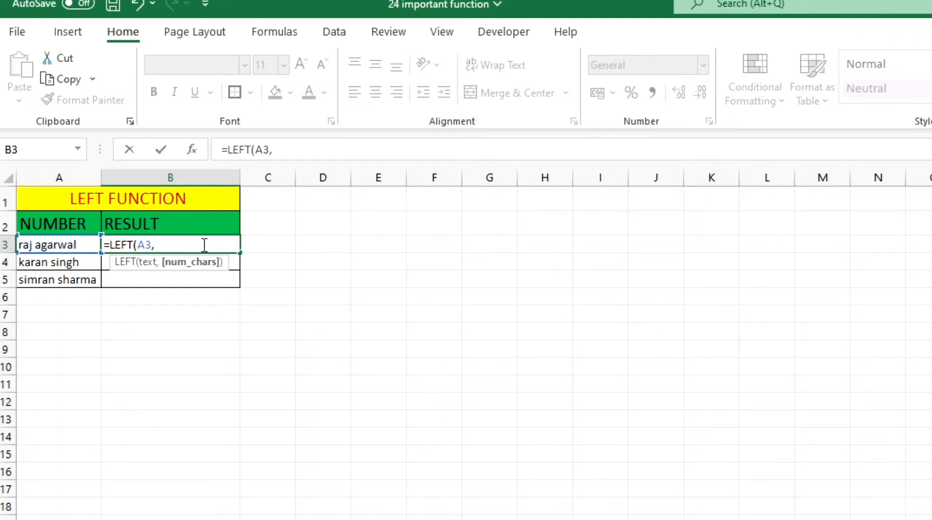
{"action": "type", "text": "6)"}
{"action": "key", "text": "Return"}
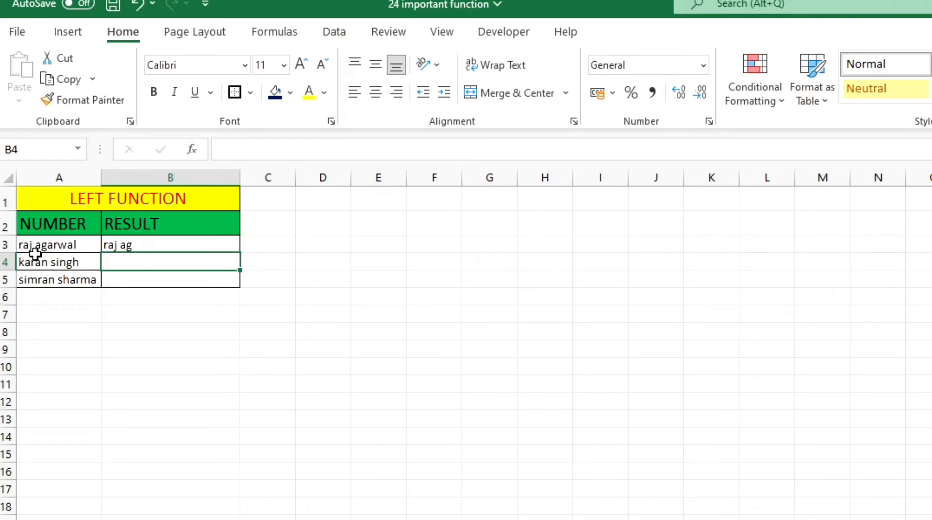
{"action": "left_click", "coordinate": [108, 246]}
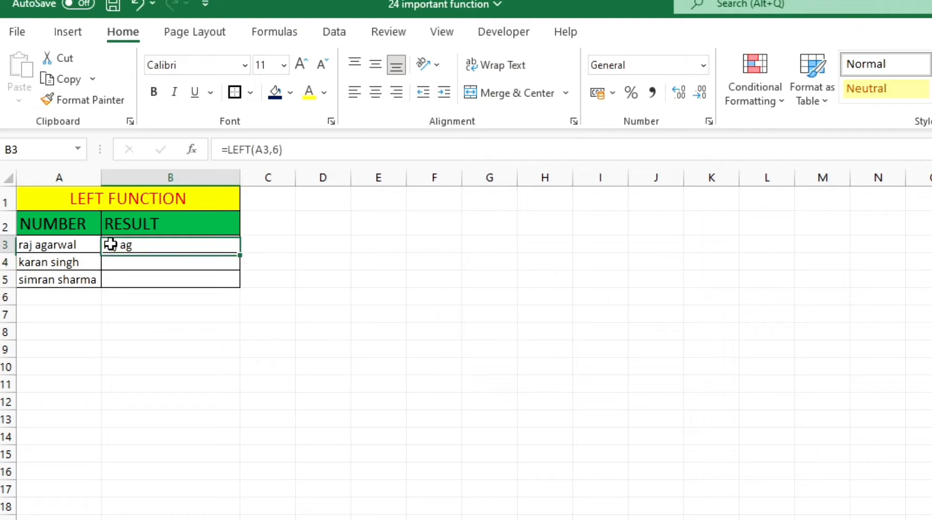
{"action": "double_click", "coordinate": [242, 252]}
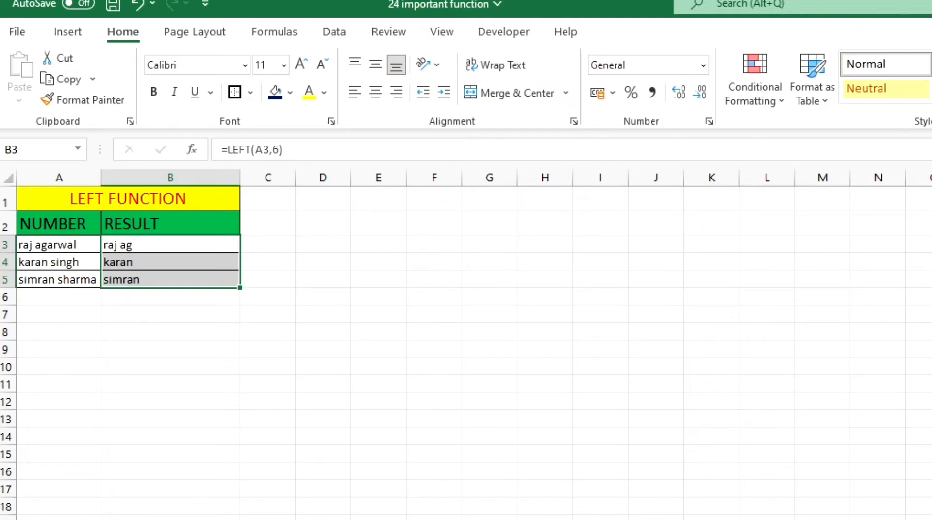
- On the MID function sheet, enter =MID(A3,5,4) in cell B3 and fill the formula down to B5
{"action": "key", "text": "ctrl+Page_Down"}
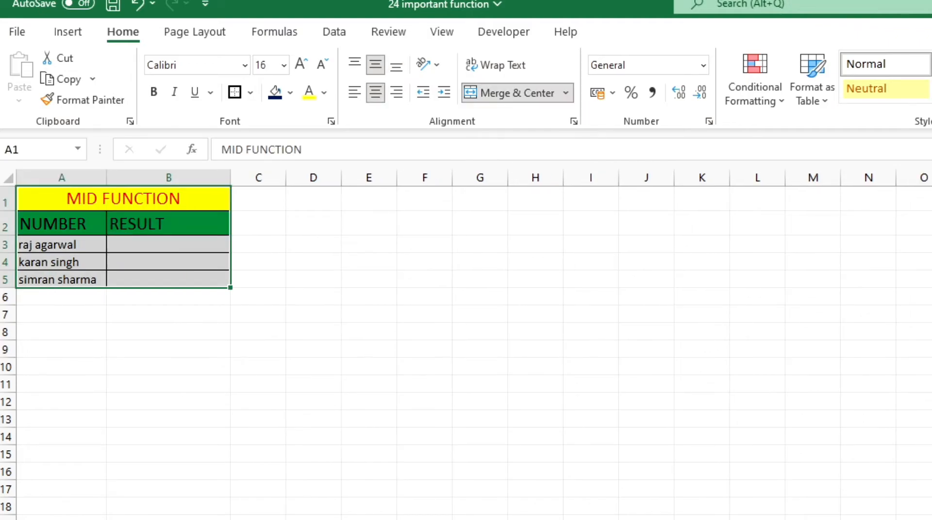
{"action": "left_click", "coordinate": [134, 247]}
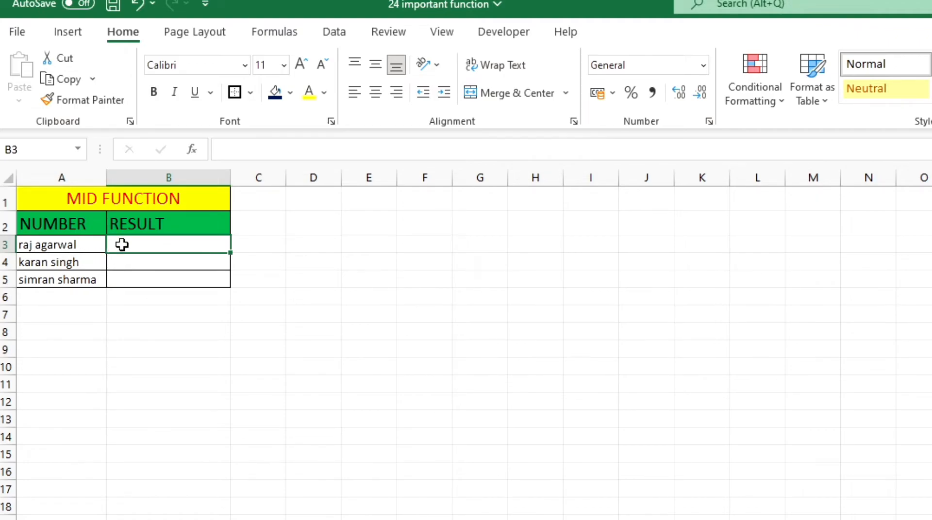
{"action": "type", "text": "="}
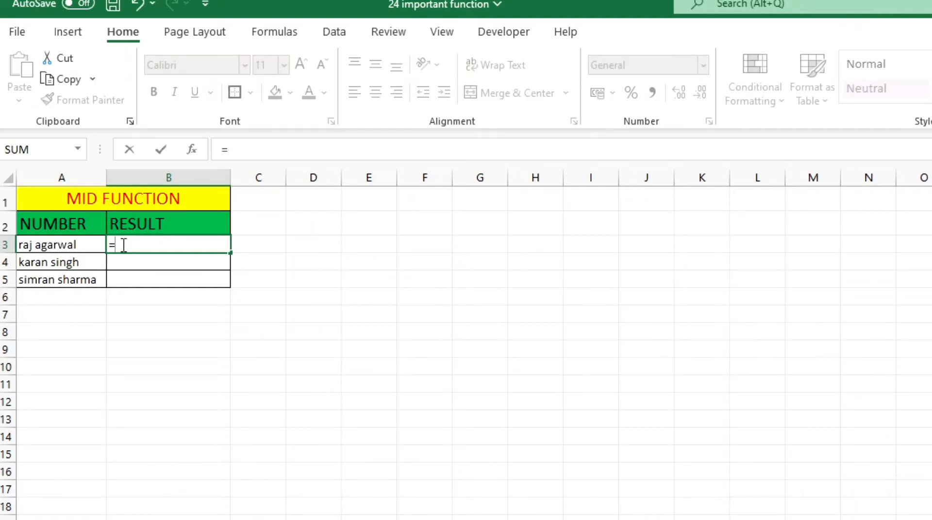
{"action": "type", "text": "MID"}
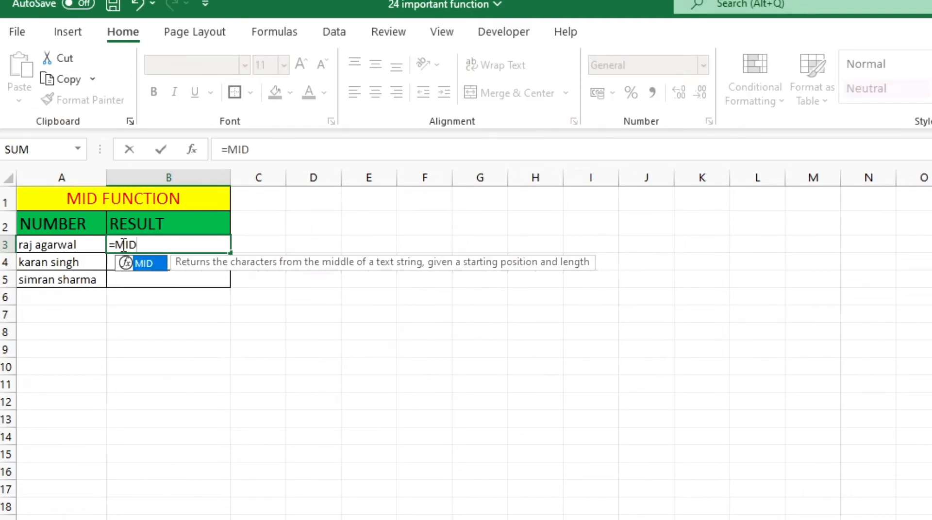
{"action": "type", "text": "("}
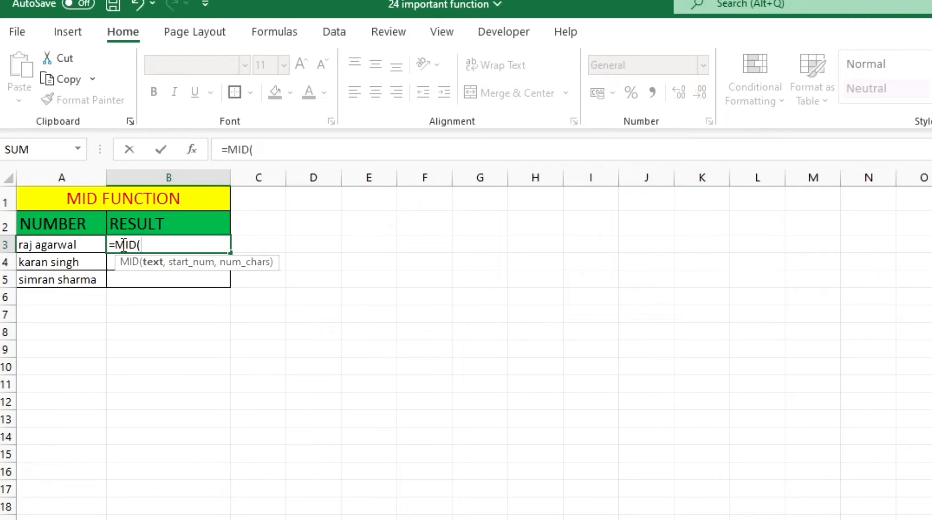
{"action": "left_click", "coordinate": [64, 248]}
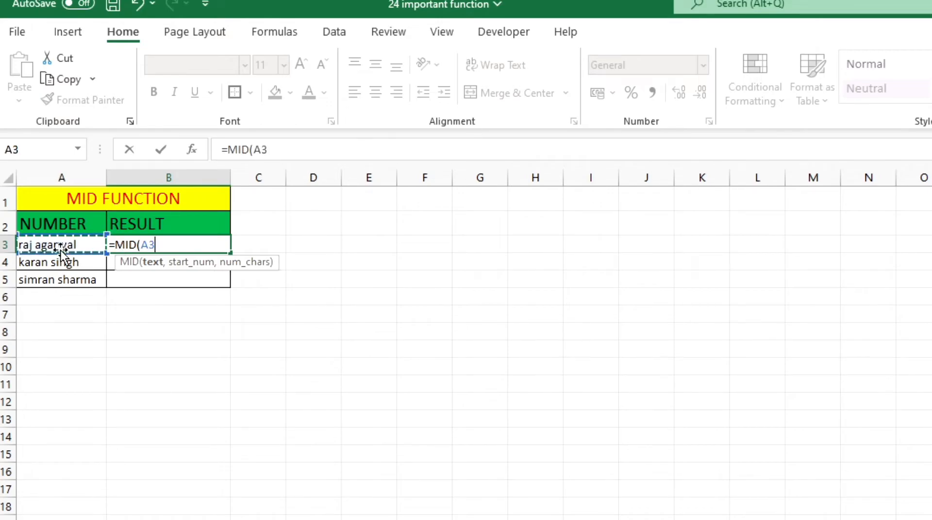
{"action": "type", "text": ",5"}
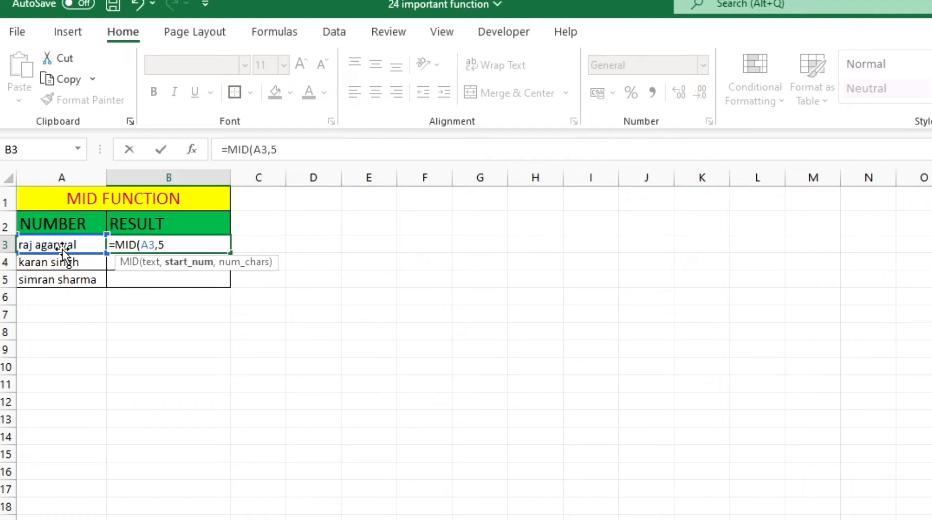
{"action": "type", "text": ","}
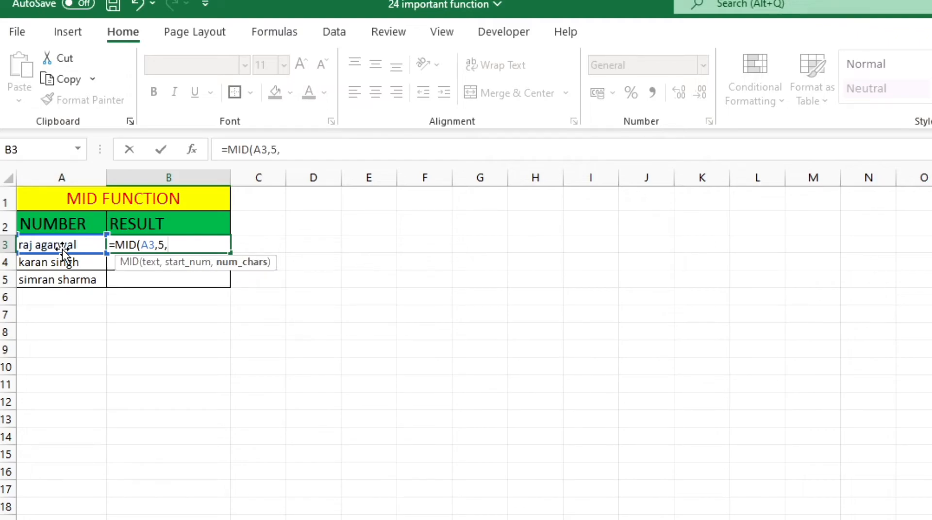
{"action": "type", "text": "4)"}
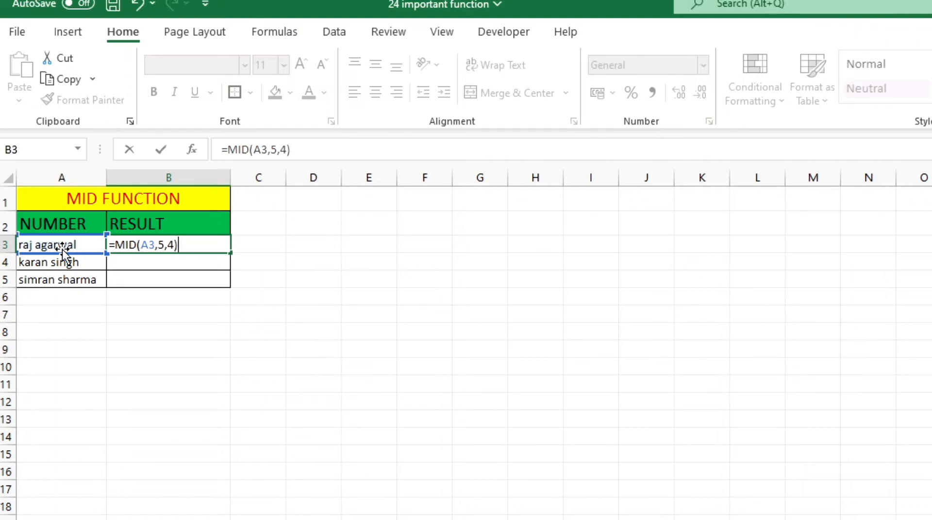
{"action": "key", "text": "Return"}
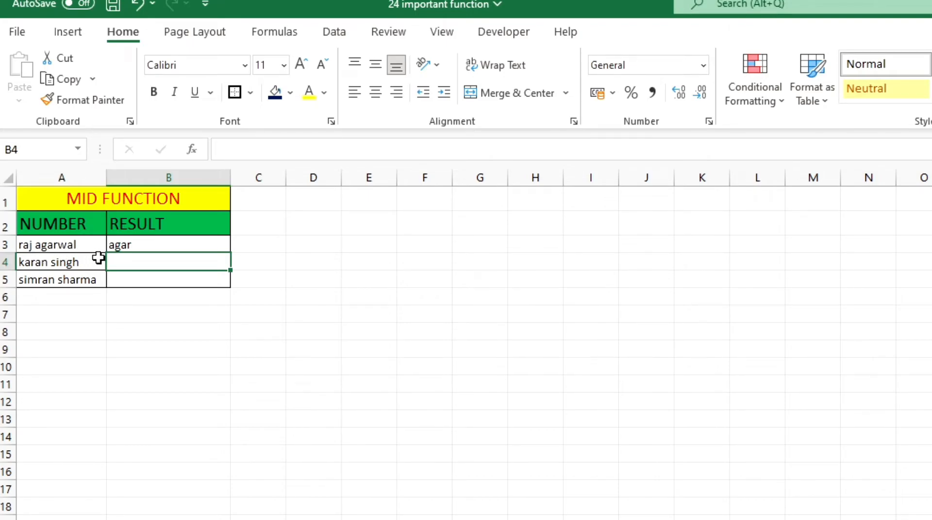
{"action": "left_click", "coordinate": [129, 245]}
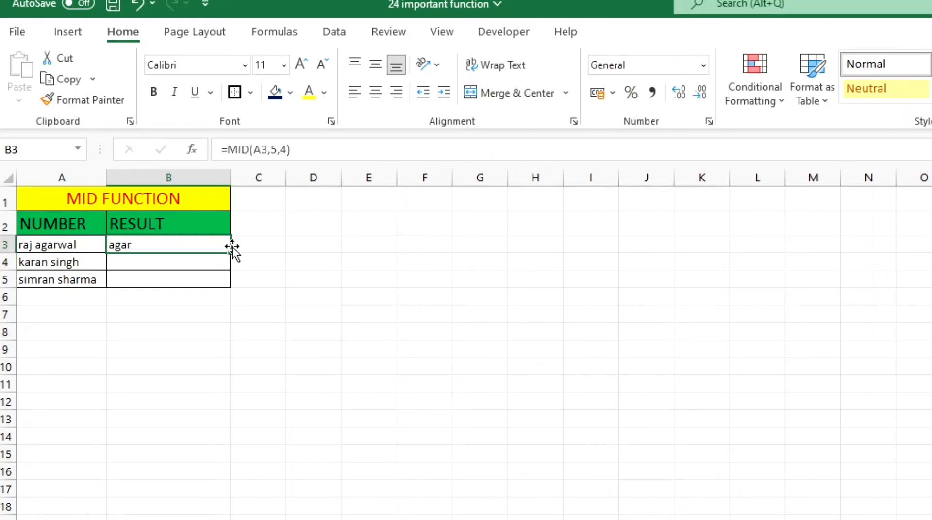
{"action": "double_click", "coordinate": [231, 252]}
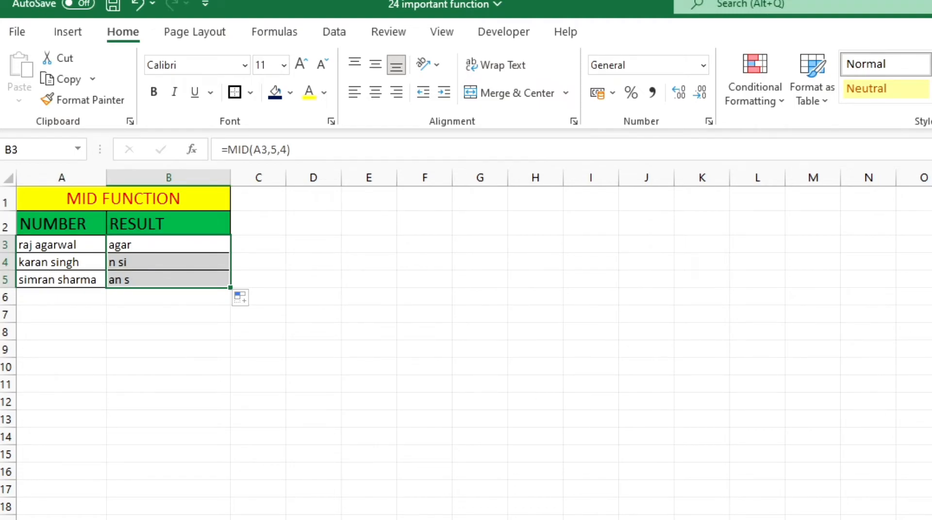
- On the RIGHT function sheet, enter =RIGHT(A3,3) in cell B3 and fill the formula down to B5
{"action": "key", "text": "ctrl+Page_Down"}
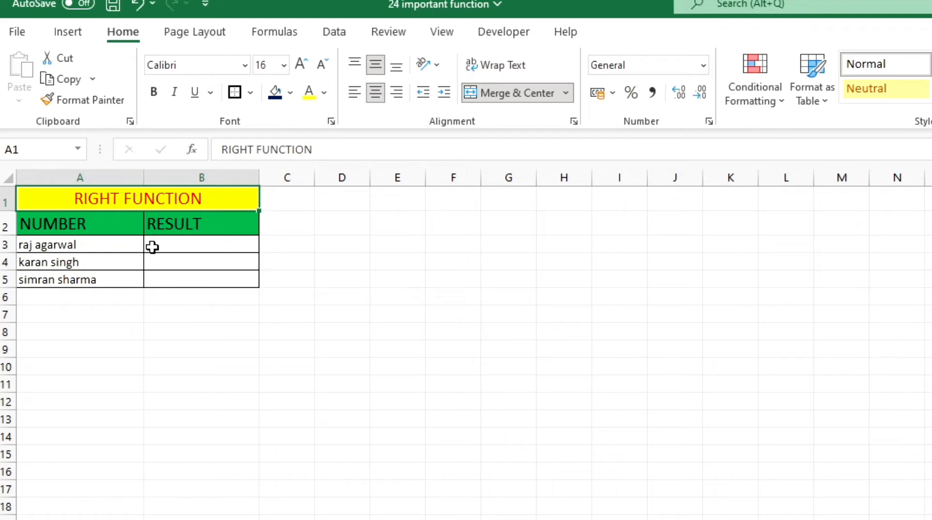
{"action": "left_click", "coordinate": [197, 248]}
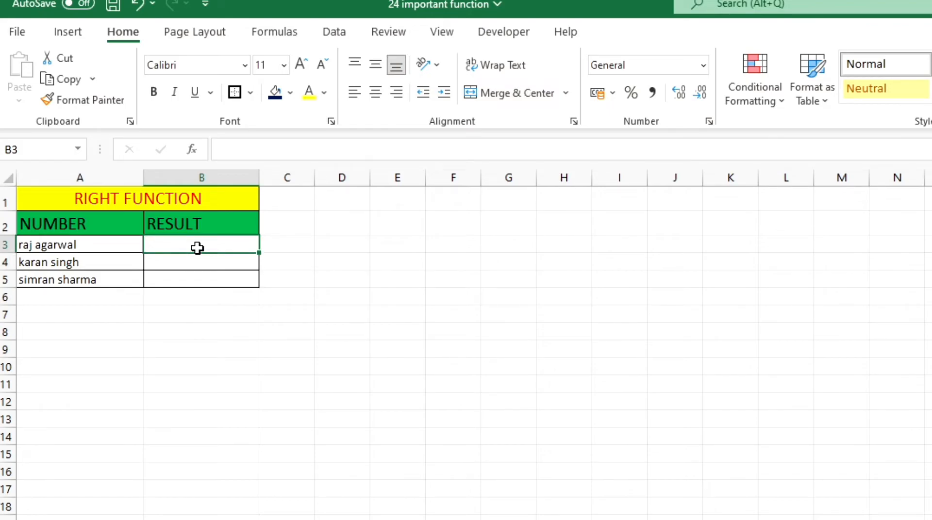
{"action": "type", "text": "="}
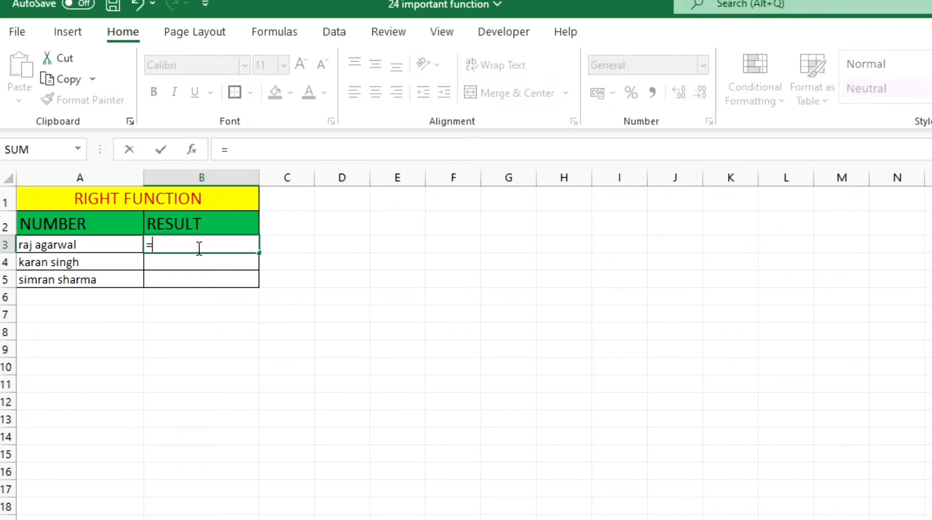
{"action": "type", "text": "RIG"}
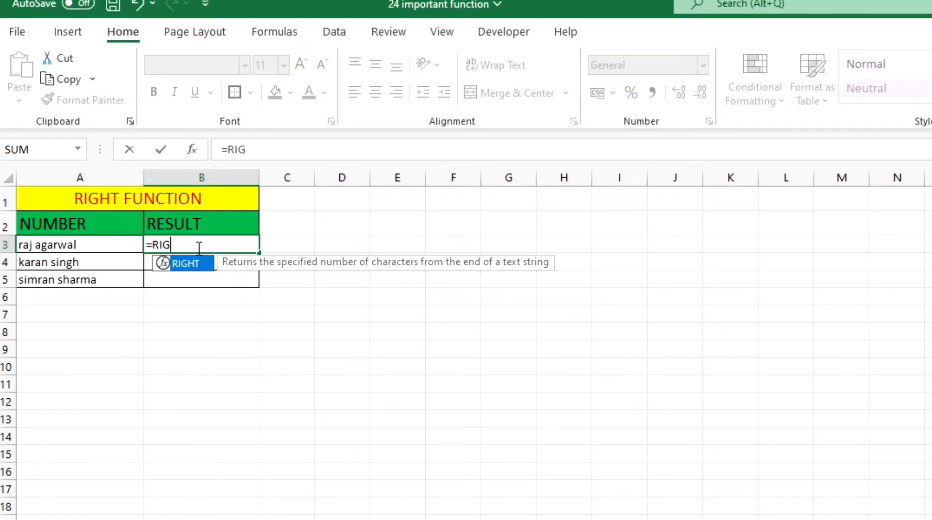
{"action": "type", "text": "HT("}
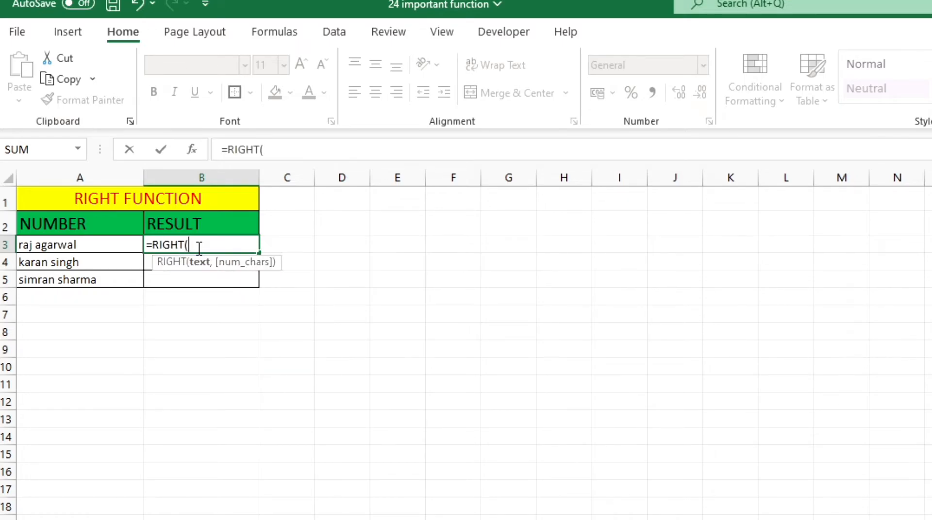
{"action": "left_click", "coordinate": [76, 244]}
{"action": "type", "text": ","}
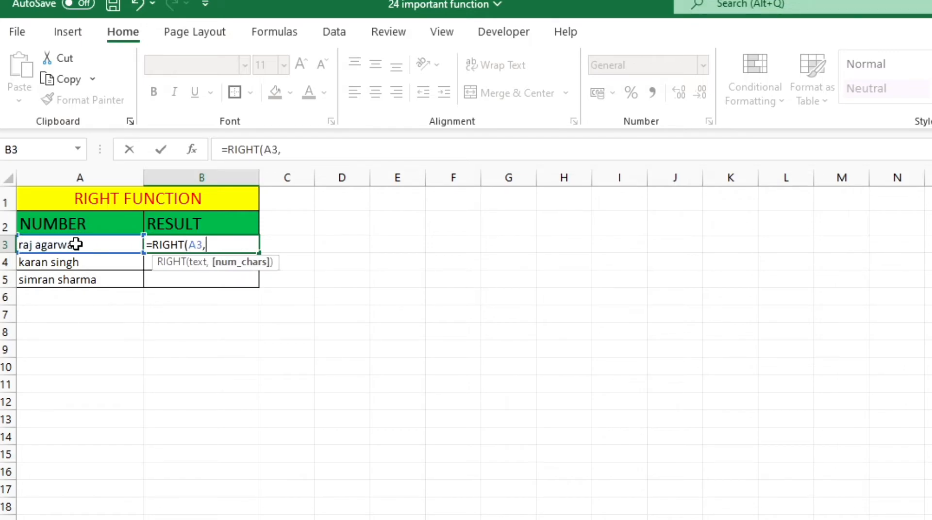
{"action": "type", "text": "3)"}
{"action": "key", "text": "Return"}
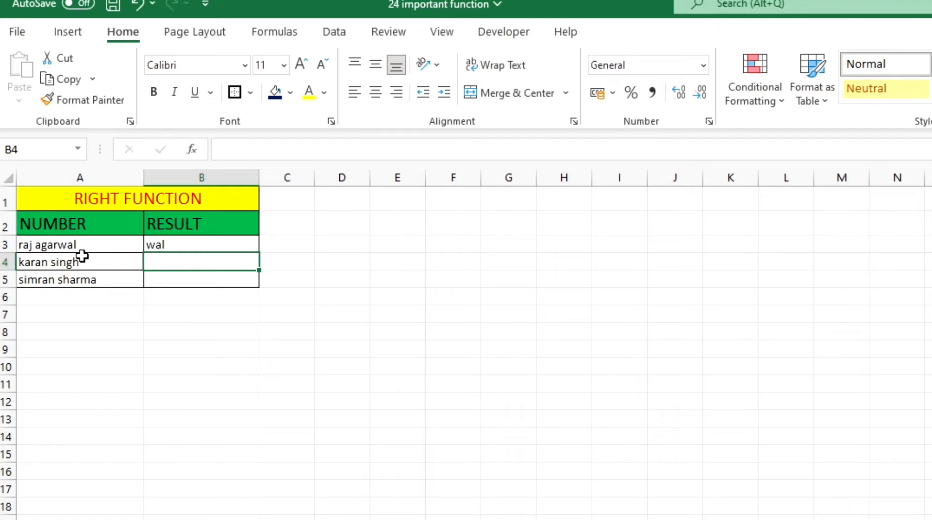
{"action": "left_click", "coordinate": [158, 245]}
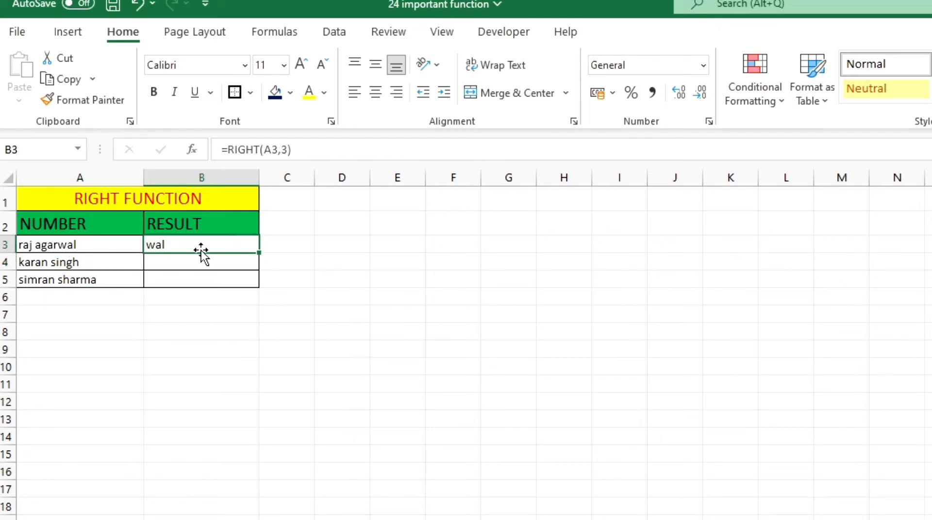
{"action": "double_click", "coordinate": [262, 256]}
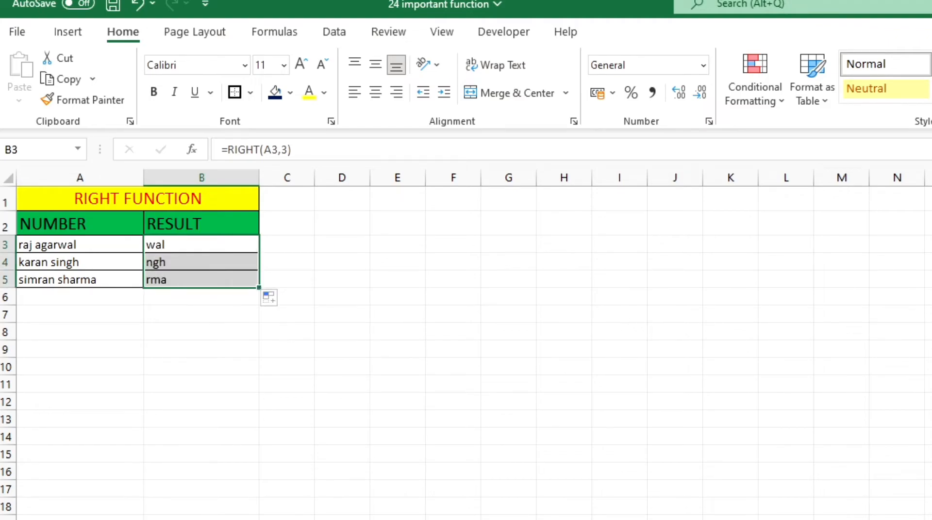
- On the ROMAN function sheet, enter =ROMAN(A3) in cell B3 and fill the formula down to B11
{"action": "key", "text": "ctrl+Page_Down"}
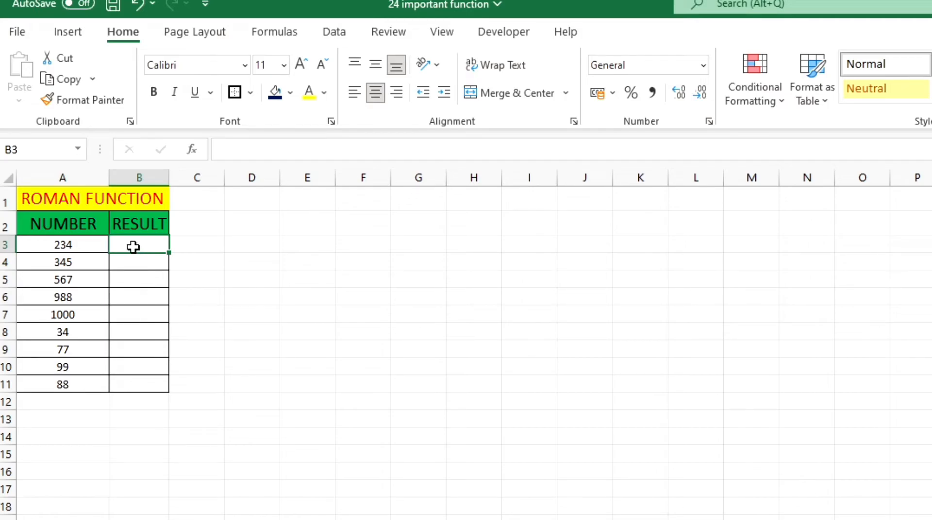
{"action": "type", "text": "="}
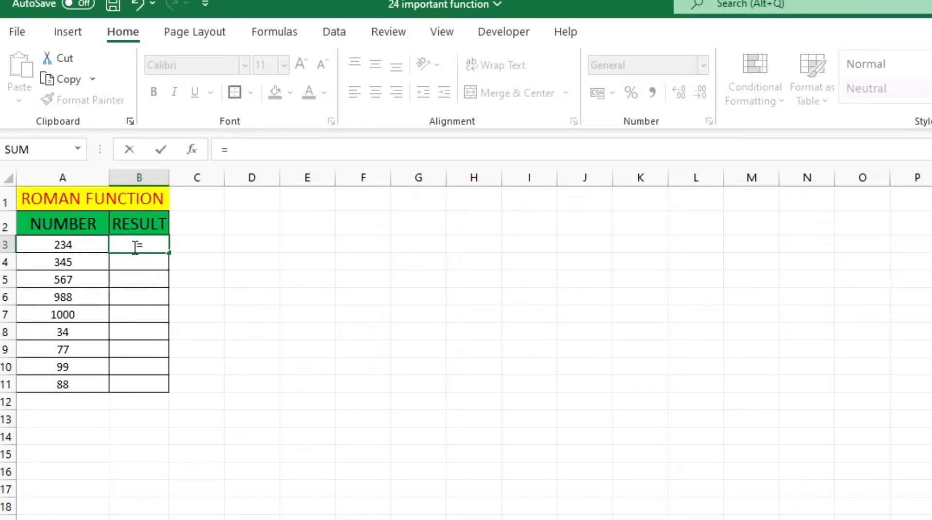
{"action": "type", "text": "ROM"}
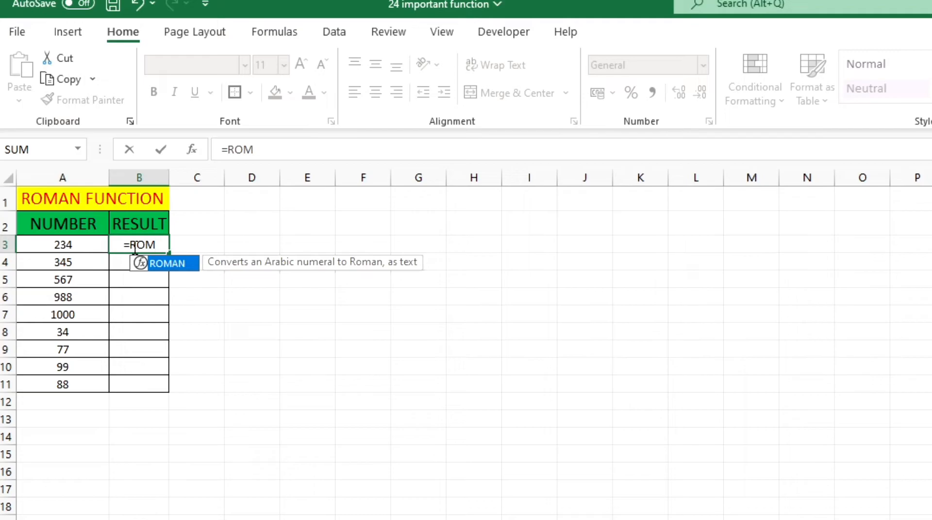
{"action": "type", "text": "AN("}
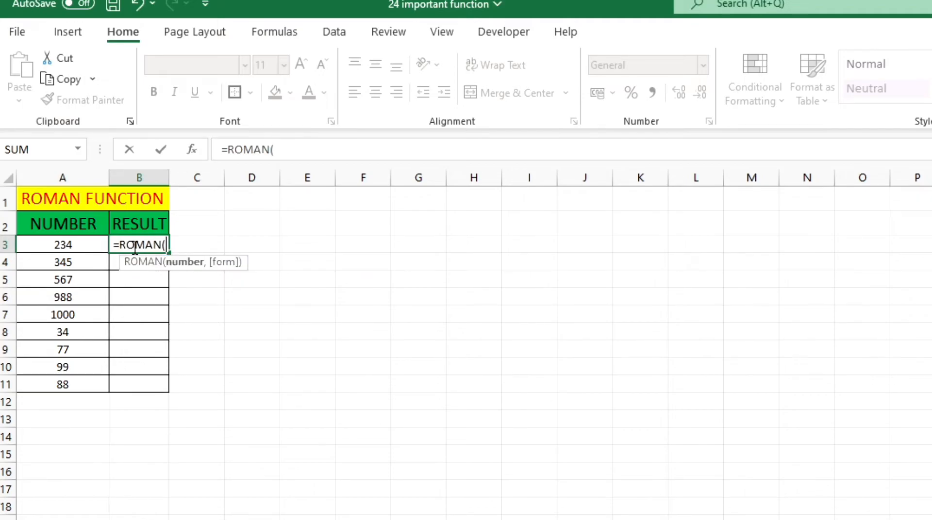
{"action": "left_click", "coordinate": [66, 245]}
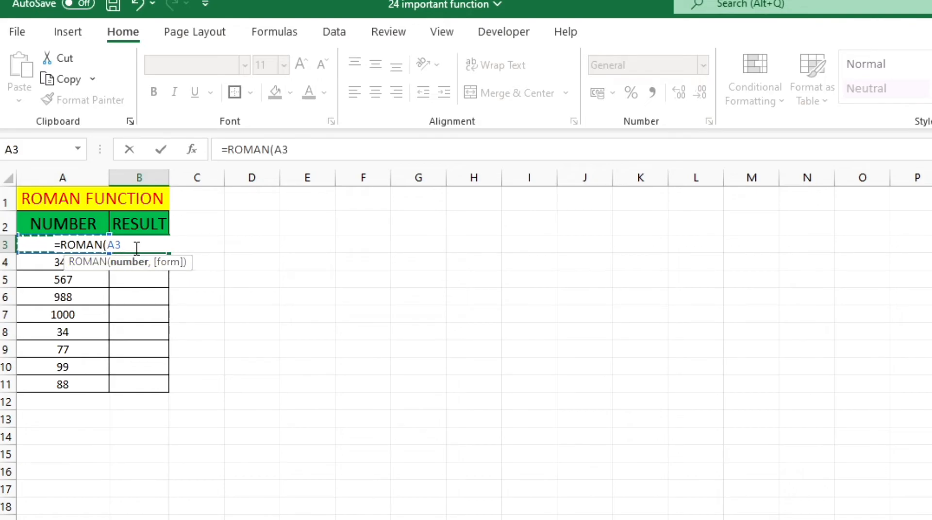
{"action": "type", "text": ")"}
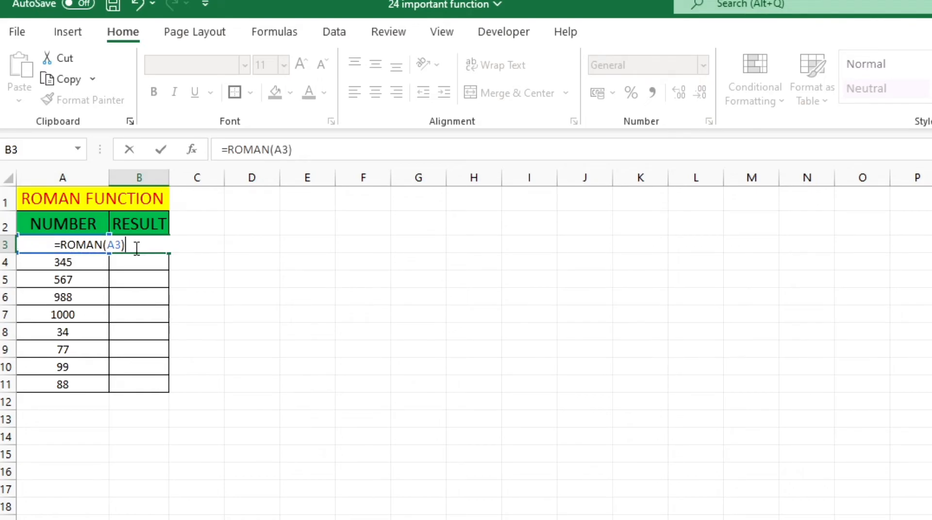
{"action": "key", "text": "Return"}
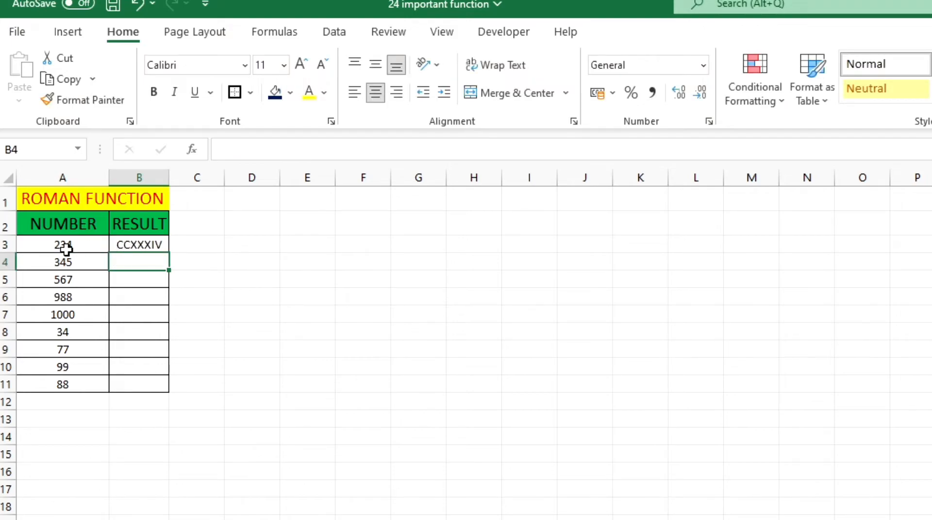
{"action": "left_click", "coordinate": [153, 245]}
{"action": "double_click", "coordinate": [170, 253]}
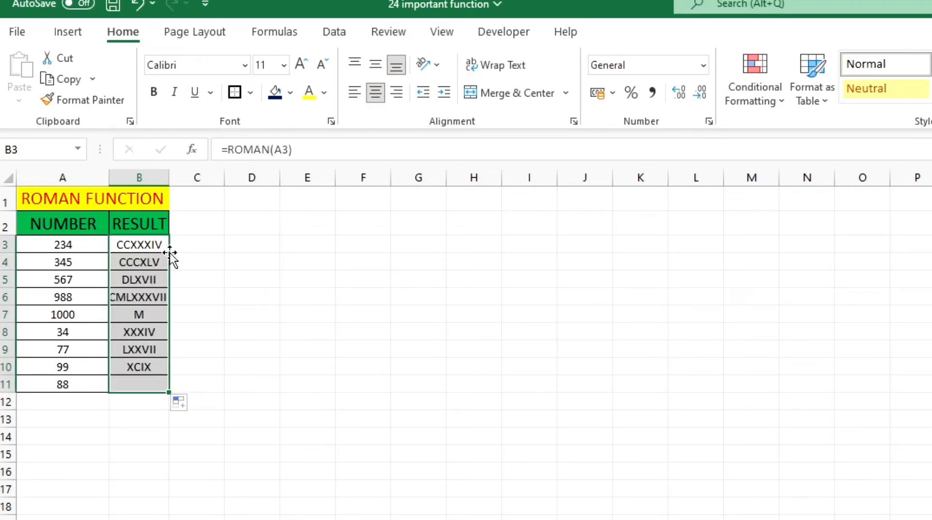
{"action": "left_click", "coordinate": [87, 318]}
{"action": "left_click", "coordinate": [130, 316]}
{"action": "left_click", "coordinate": [87, 333]}
{"action": "left_click", "coordinate": [136, 333]}
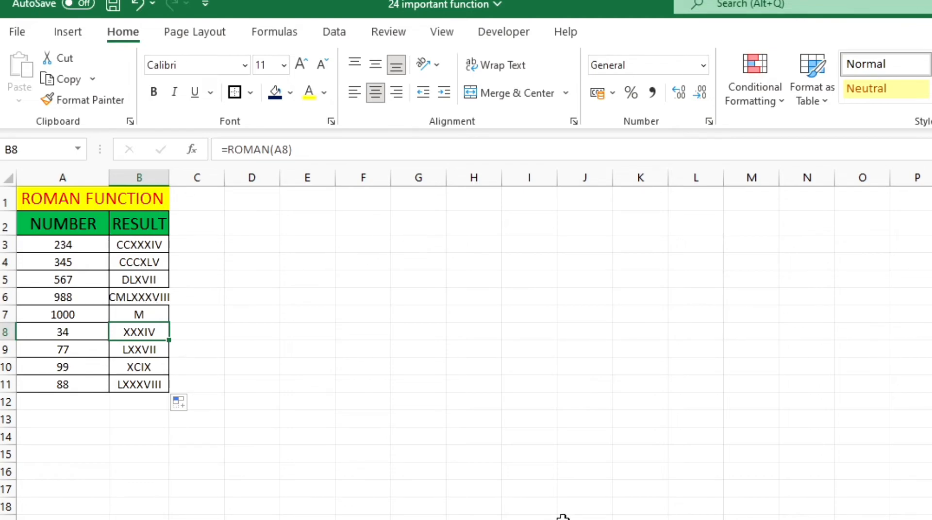
- On the LOWER function sheet, widen the RESULT column B well beyond the length of the school names
{"action": "key", "text": "ctrl+Page_Down"}
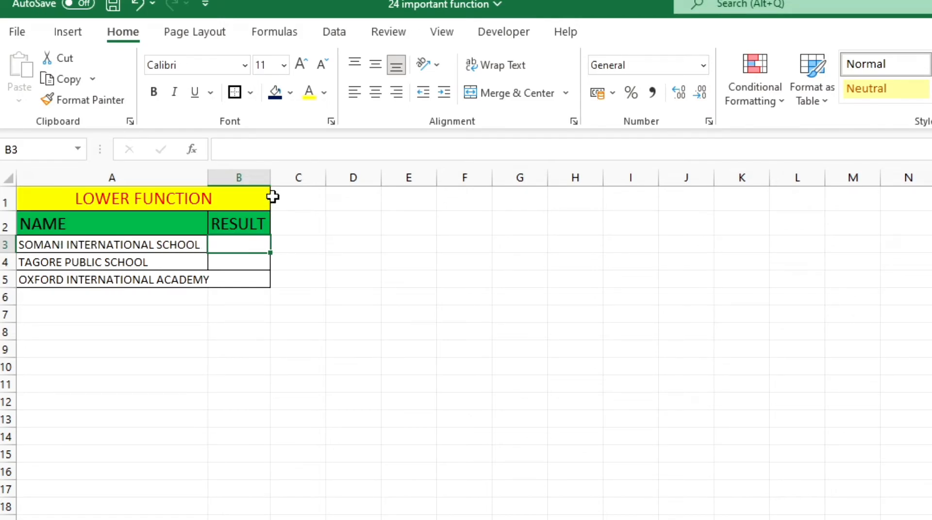
{"action": "left_click_drag", "start_coordinate": [271, 179], "coordinate": [454, 186]}
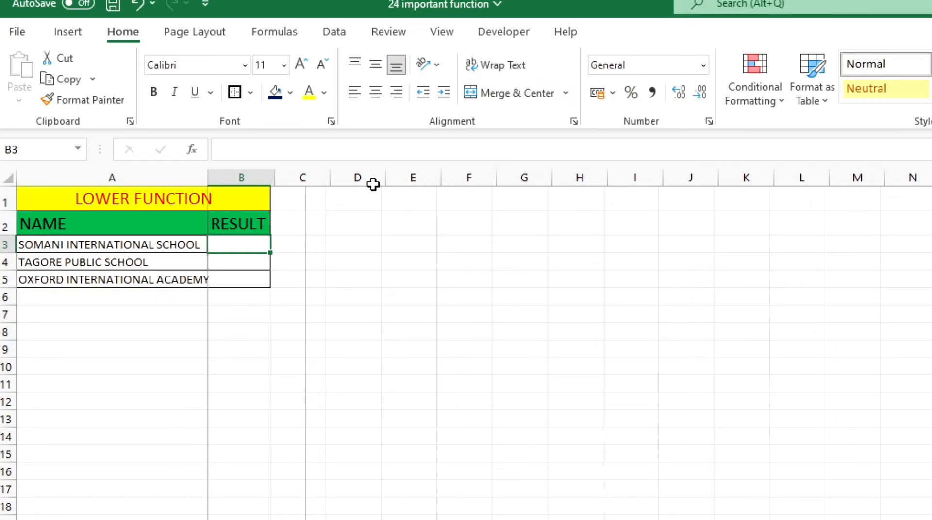
- Enter =LOWER(A3) in cell B3 and fill the formula down to B5
{"action": "double_click", "coordinate": [247, 245]}
{"action": "type", "text": "=LO"}
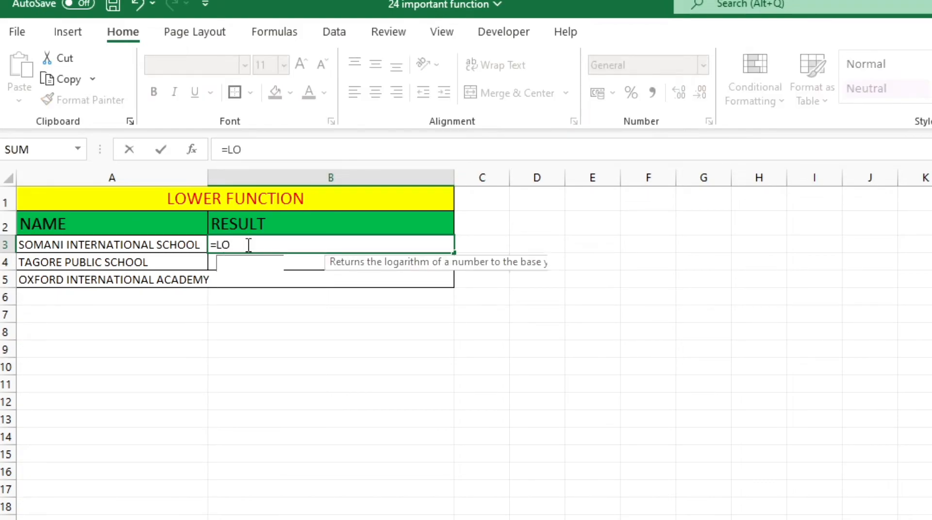
{"action": "type", "text": "WER("}
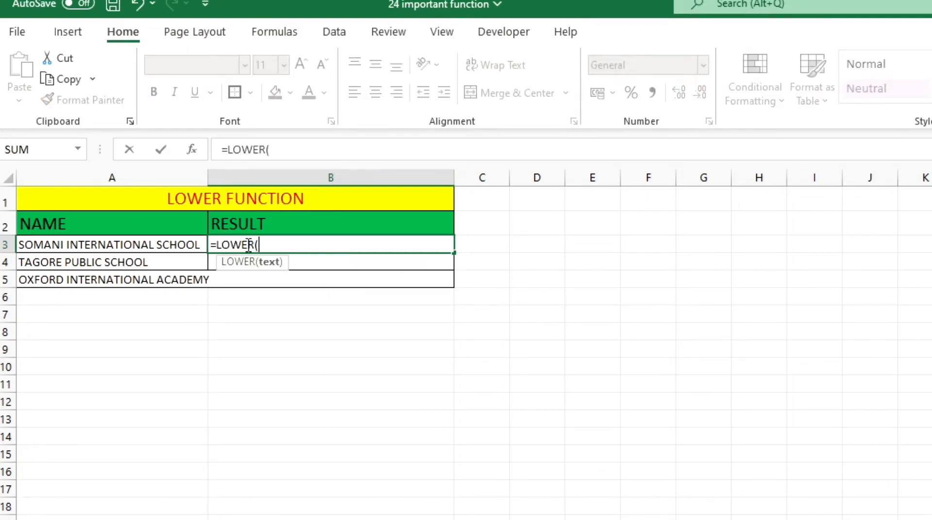
{"action": "left_click", "coordinate": [188, 245]}
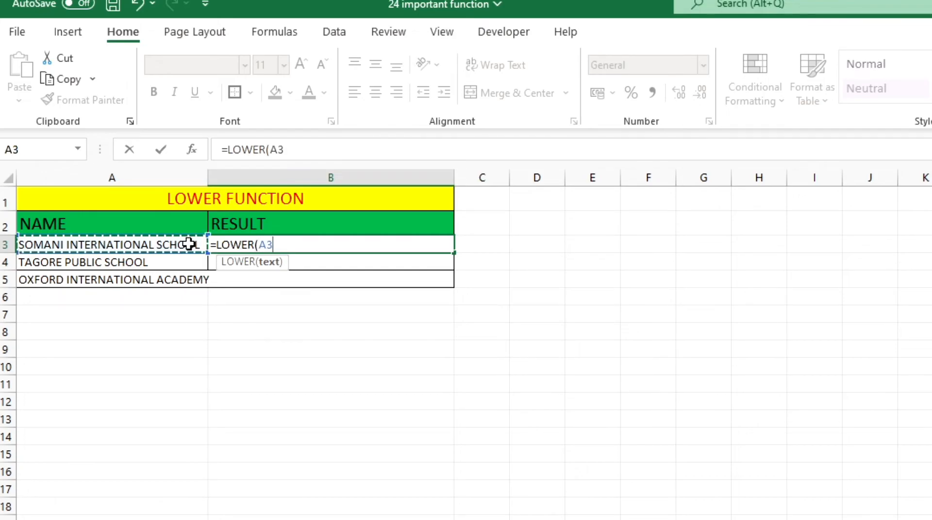
{"action": "type", "text": ")"}
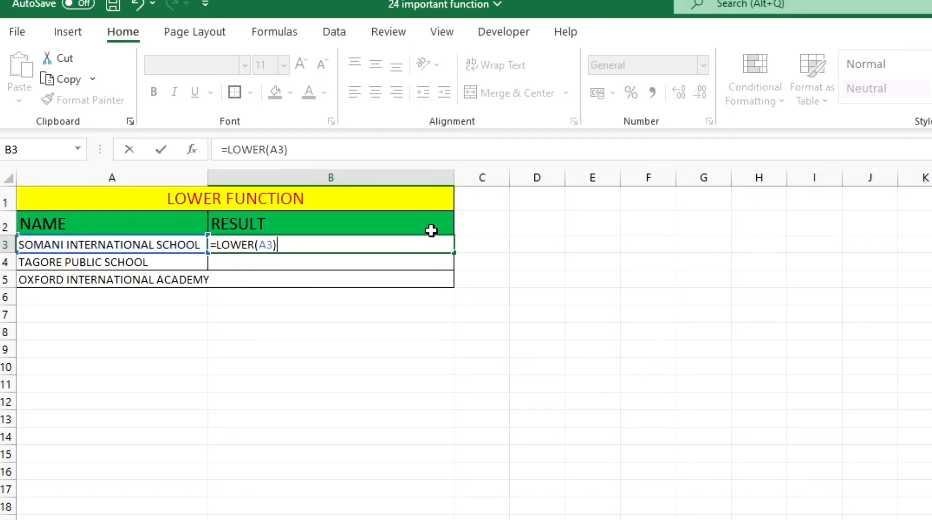
{"action": "key", "text": "Return"}
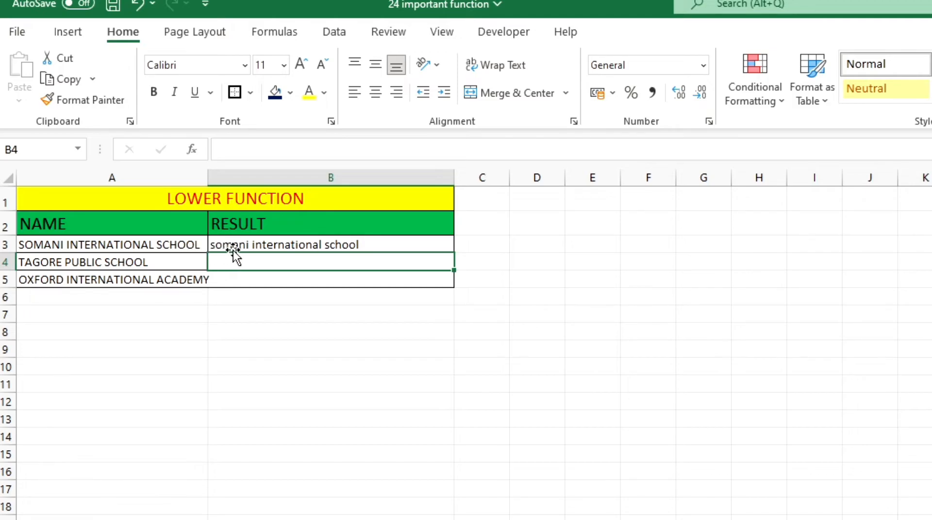
{"action": "left_click", "coordinate": [269, 248]}
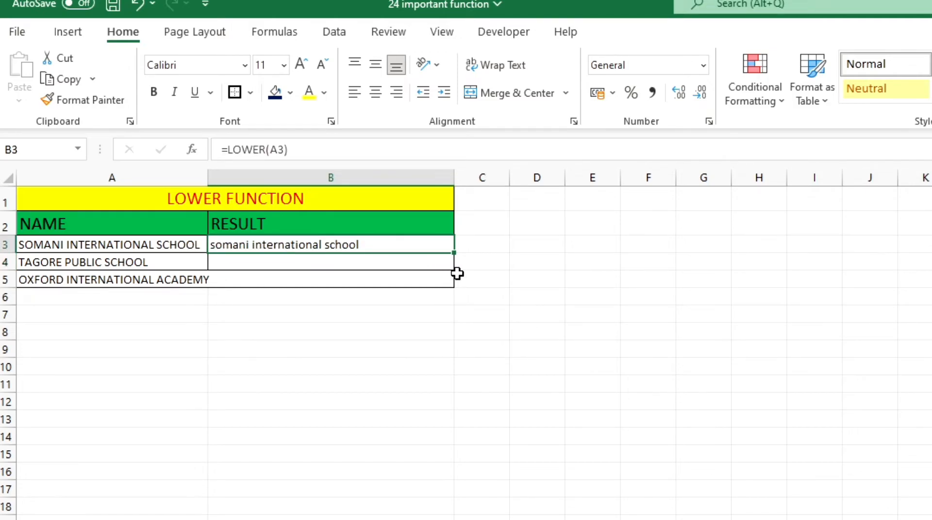
{"action": "double_click", "coordinate": [454, 254]}
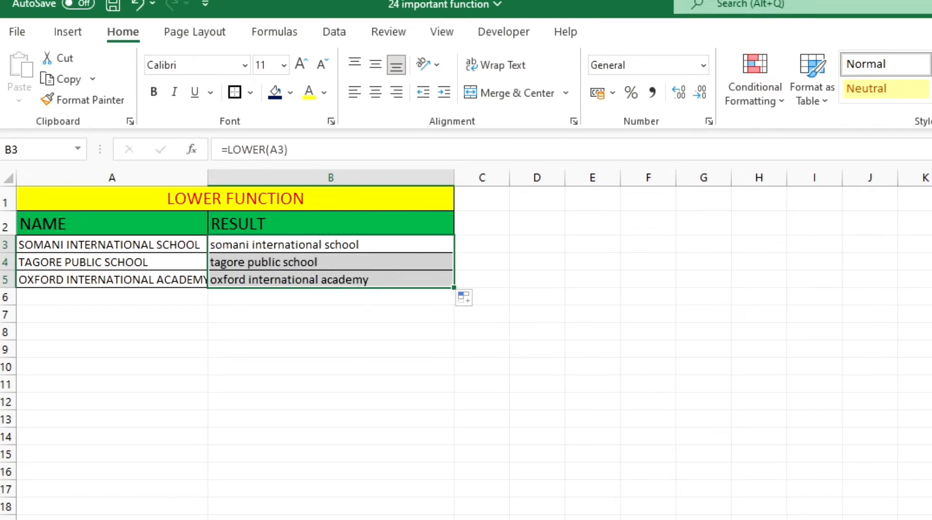
- On the LCM function sheet, widen columns A and B so the NUM1 and NUM2 headers fit
{"action": "key", "text": "ctrl+Page_Down"}
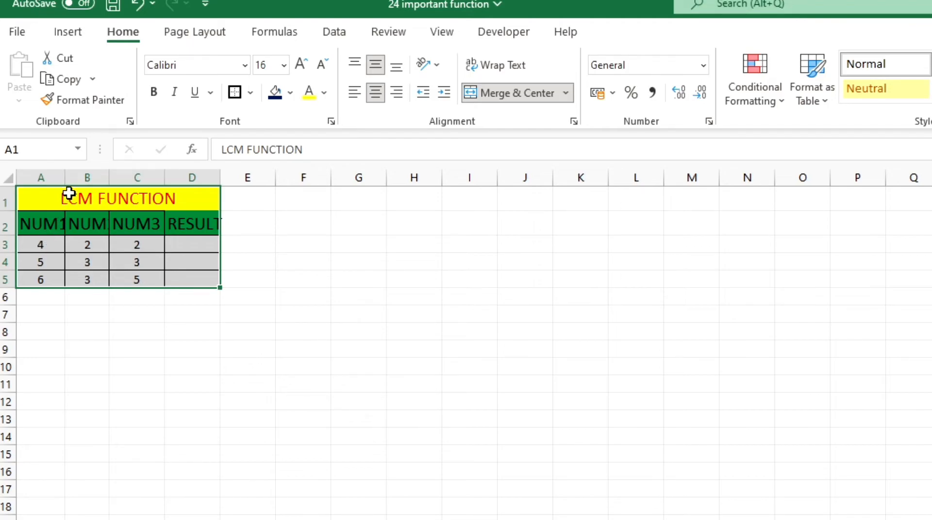
{"action": "left_click_drag", "start_coordinate": [65, 178], "coordinate": [73, 178]}
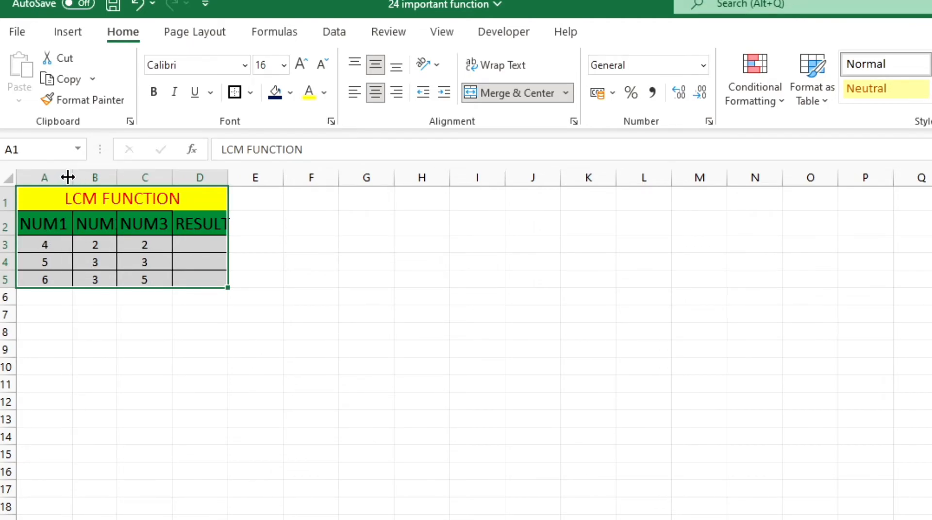
{"action": "double_click", "coordinate": [118, 181]}
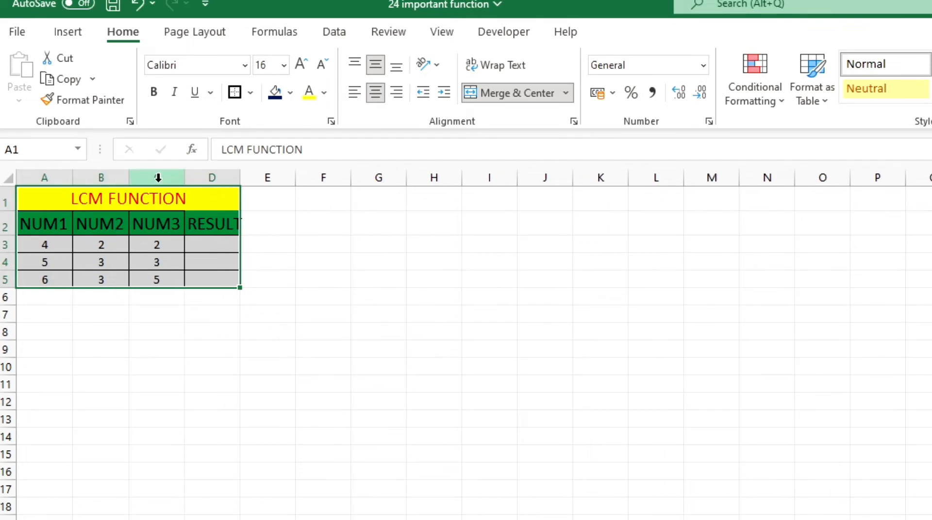
- Enter =LCM(A3,B3,C3) in cell D3 and fill the formula down to D5
{"action": "left_click", "coordinate": [212, 243]}
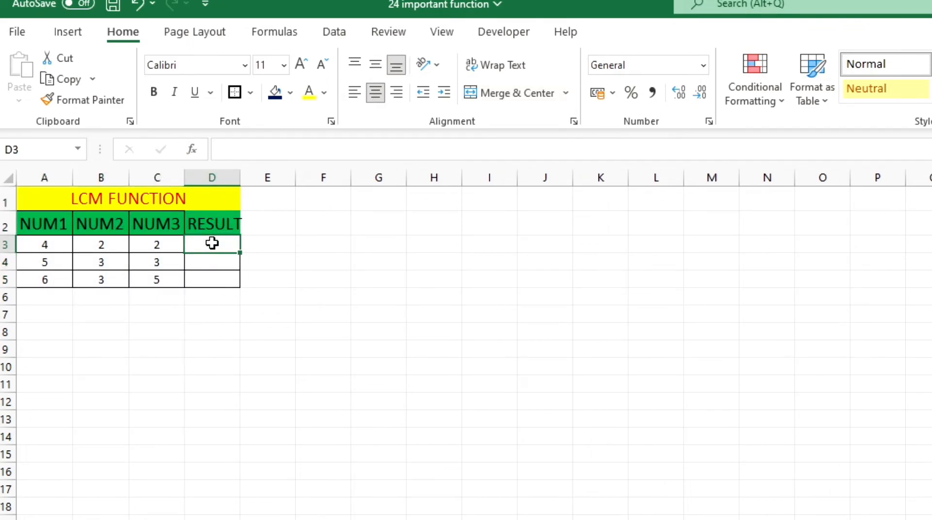
{"action": "type", "text": "="}
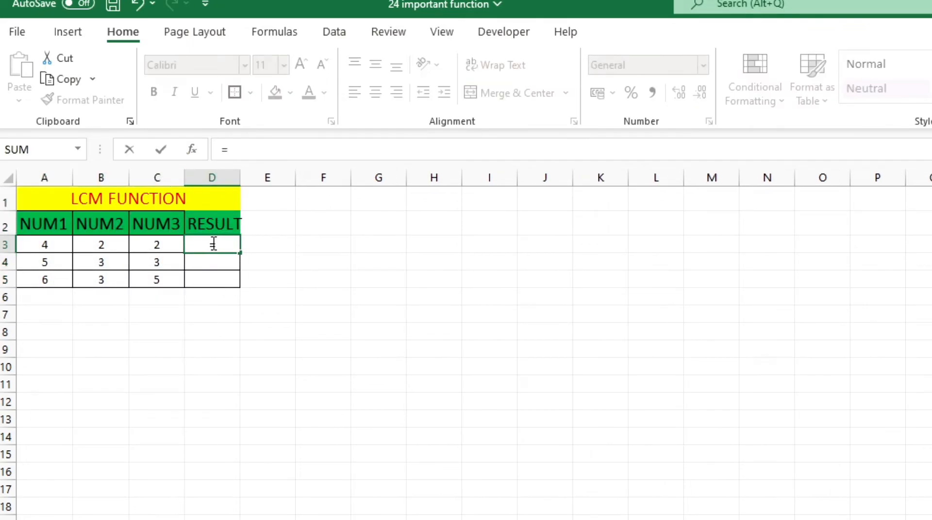
{"action": "type", "text": "LCM"}
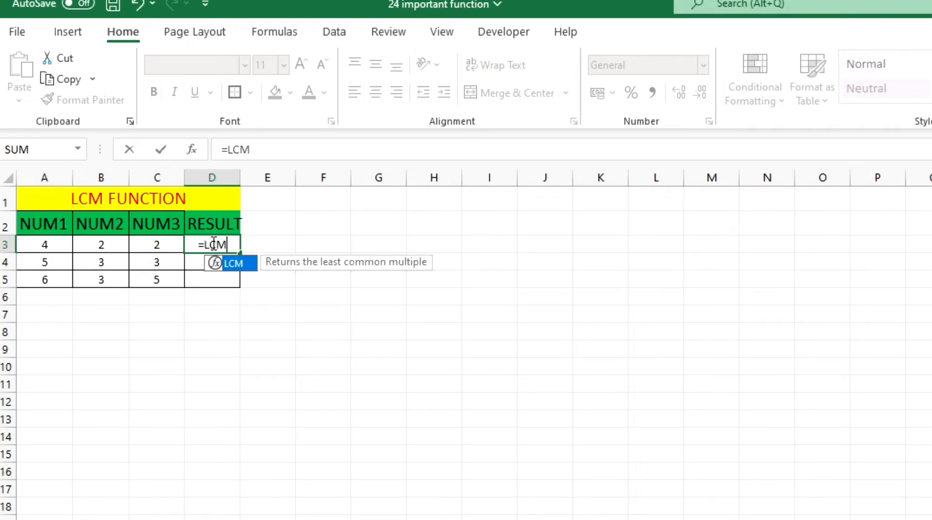
{"action": "type", "text": "("}
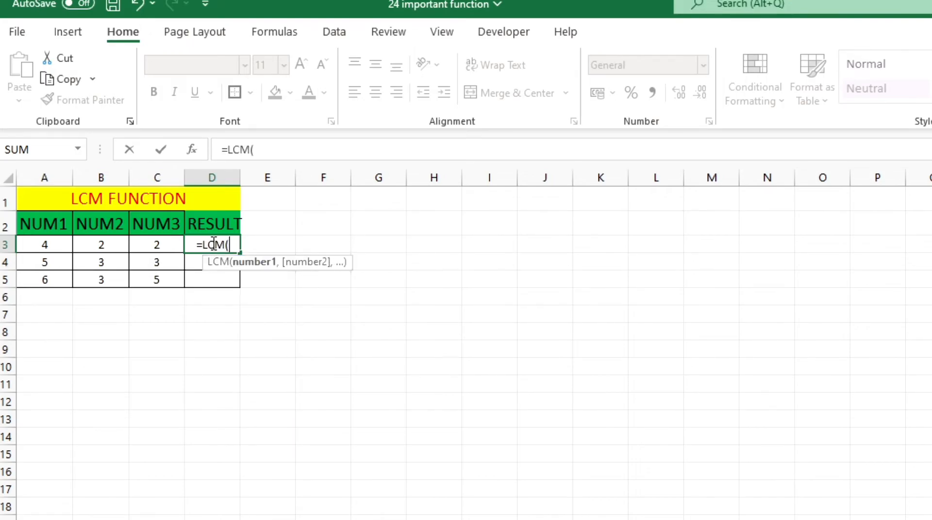
{"action": "left_click", "coordinate": [39, 246]}
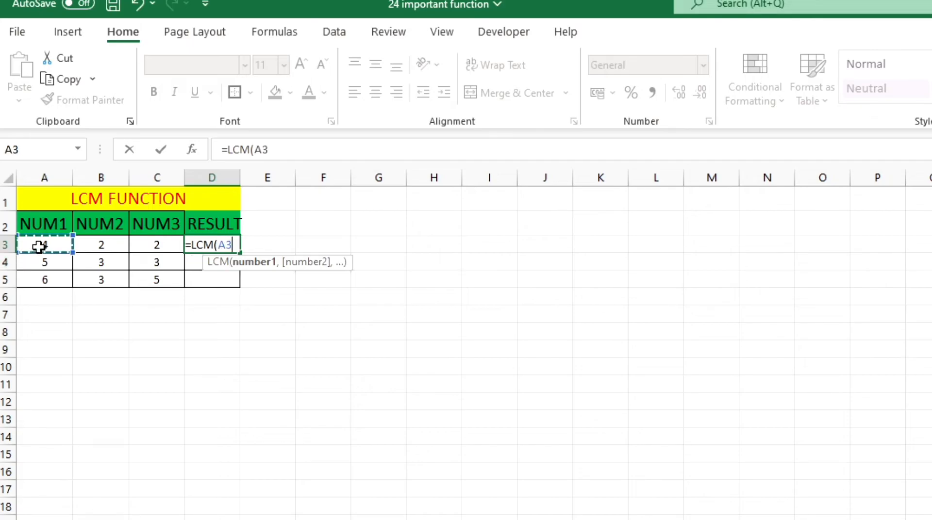
{"action": "type", "text": ","}
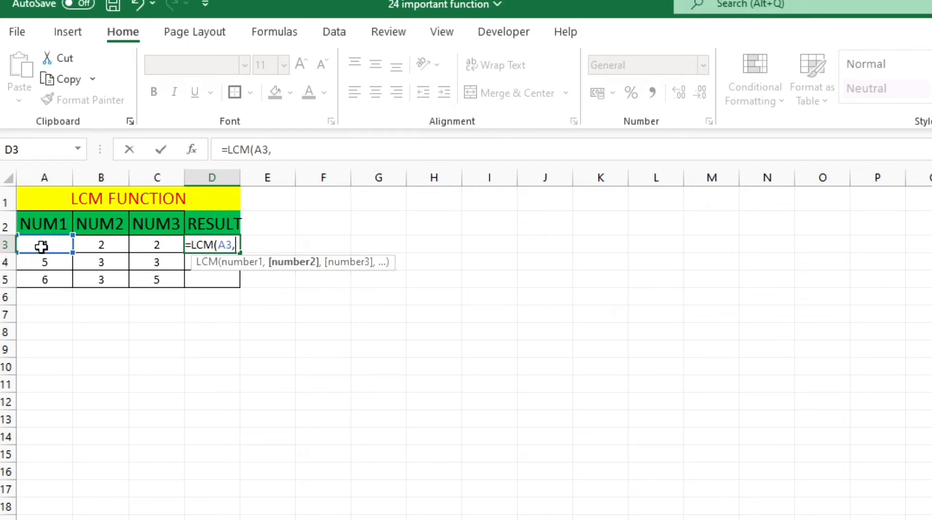
{"action": "left_click", "coordinate": [98, 246]}
{"action": "type", "text": ","}
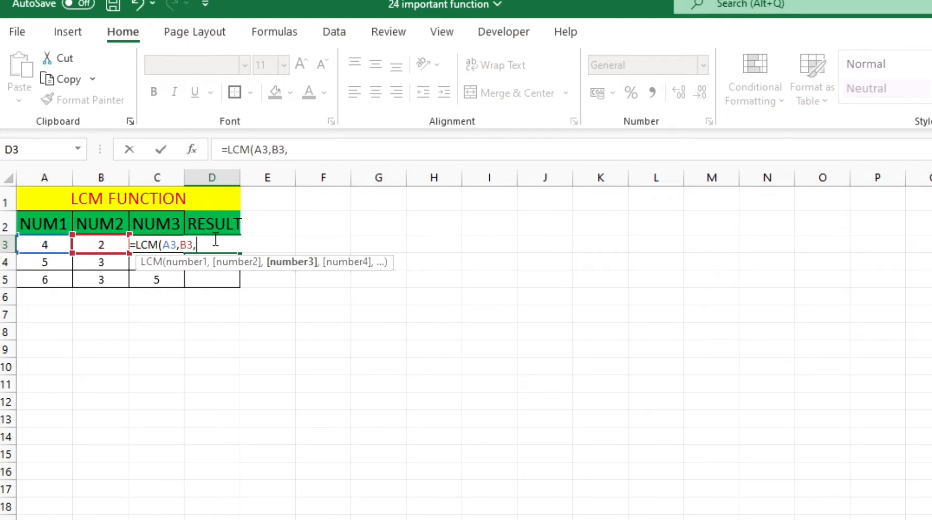
{"action": "type", "text": "C"}
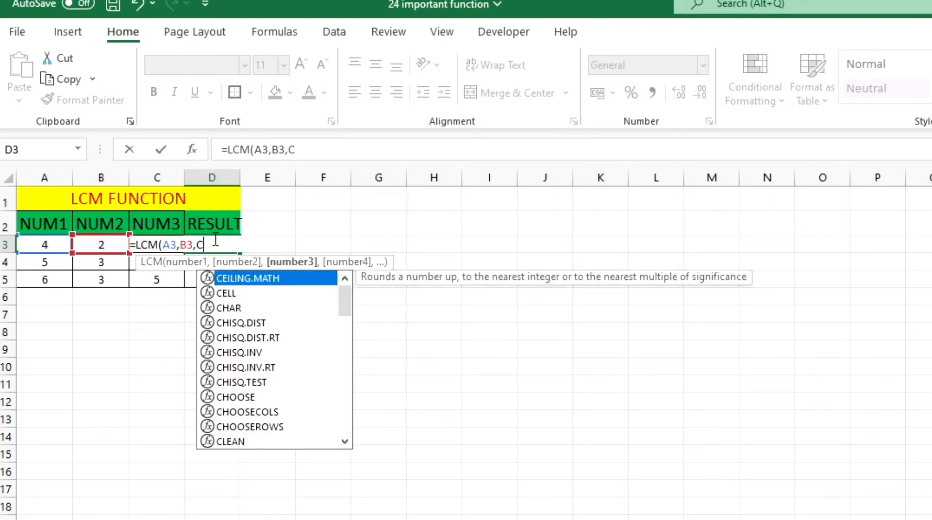
{"action": "type", "text": "3"}
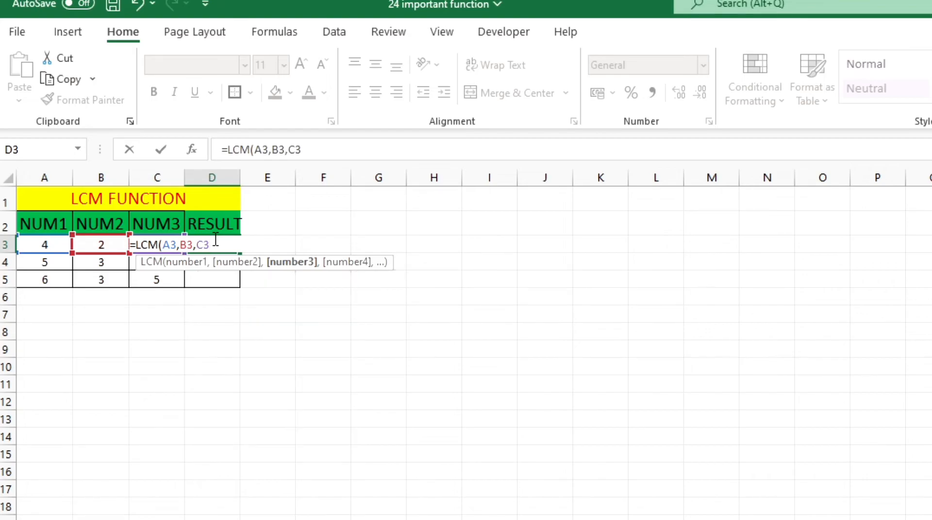
{"action": "type", "text": ")"}
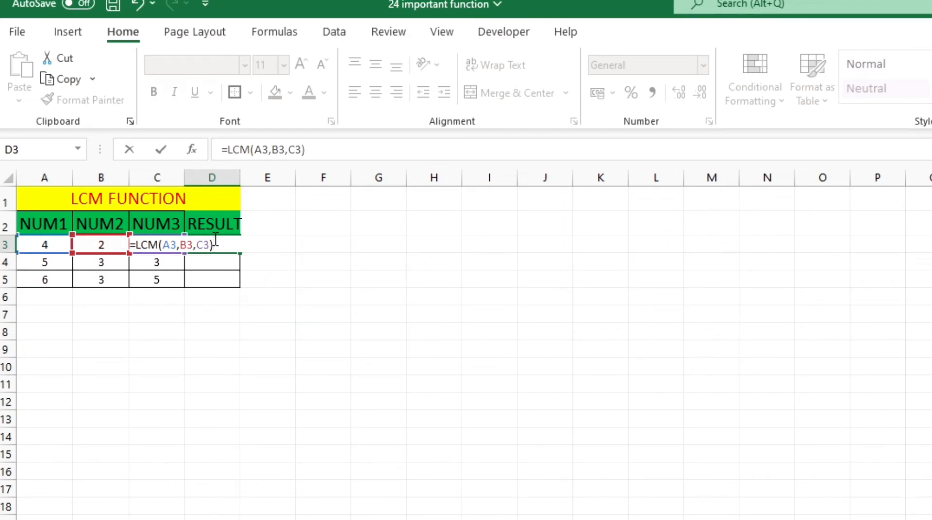
{"action": "key", "text": "Return"}
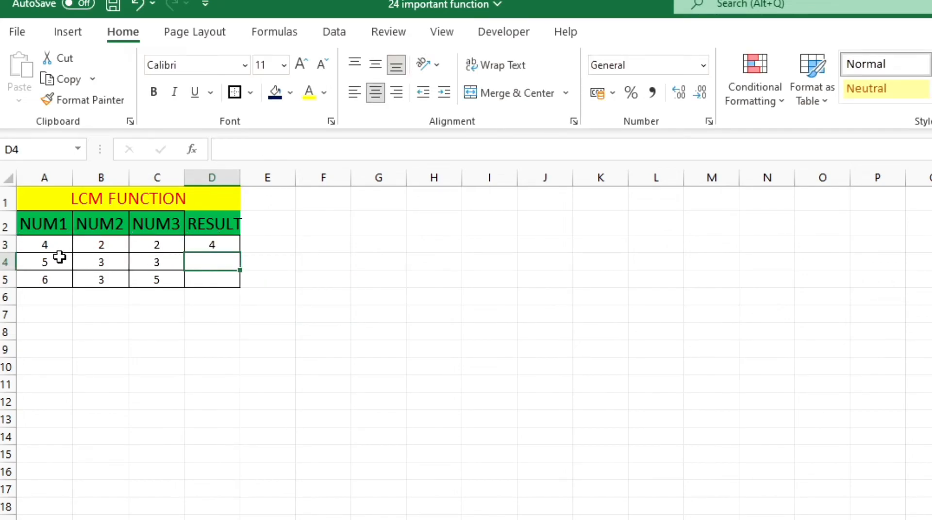
{"action": "left_click", "coordinate": [218, 248]}
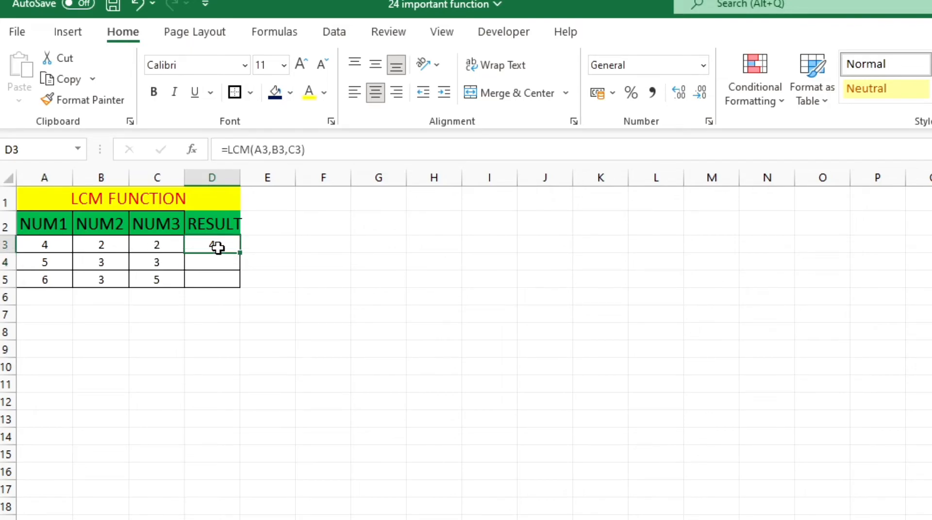
{"action": "double_click", "coordinate": [240, 253]}
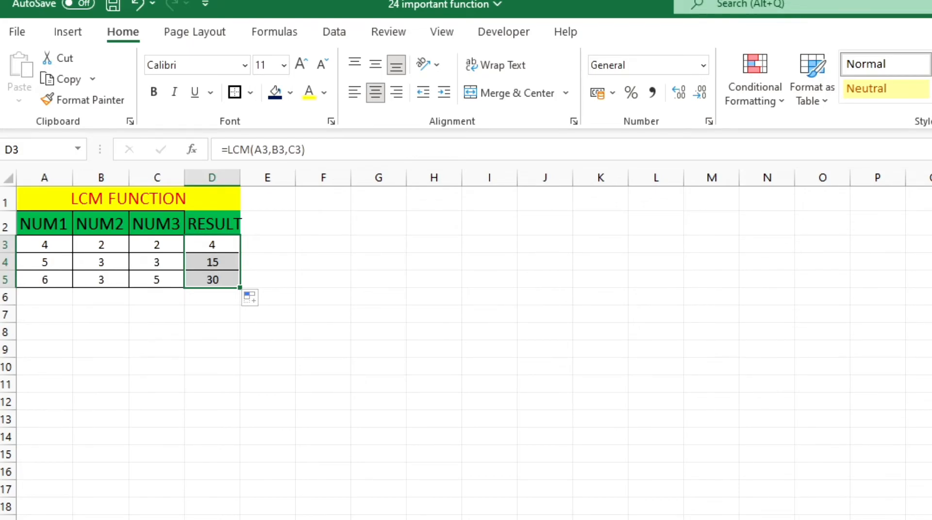
- On the greatest common divisor sheet, enter =GCD(A3,B3,C3) in cell D3 and fill the formula down to D5
{"action": "key", "text": "ctrl+Page_Down"}
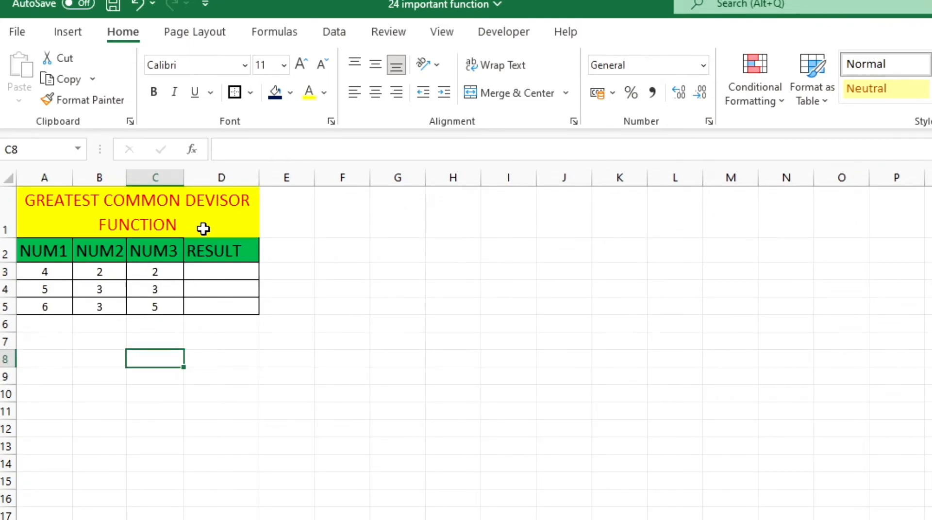
{"action": "left_click", "coordinate": [217, 272]}
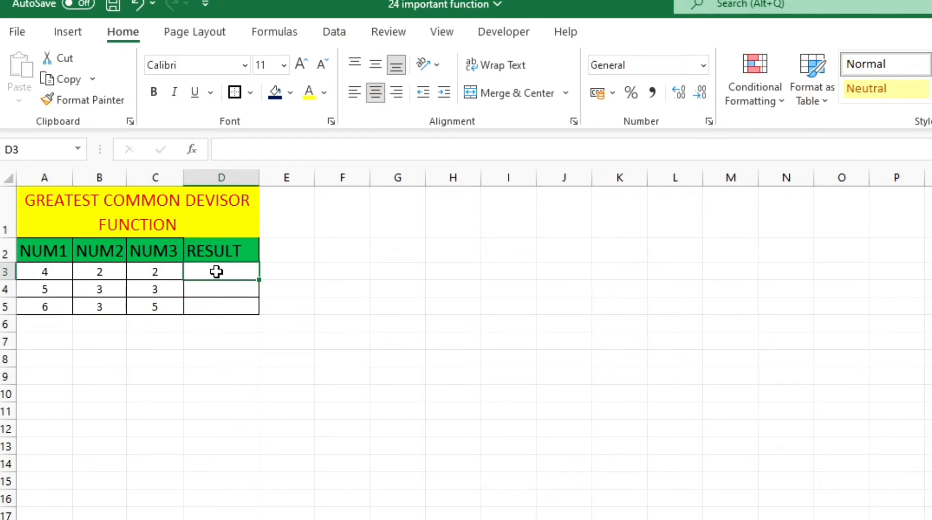
{"action": "type", "text": "="}
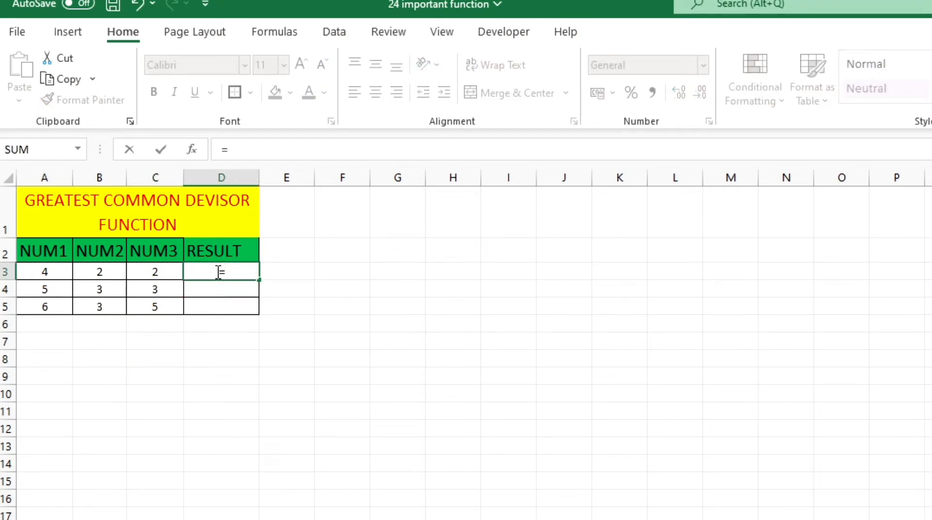
{"action": "type", "text": "G"}
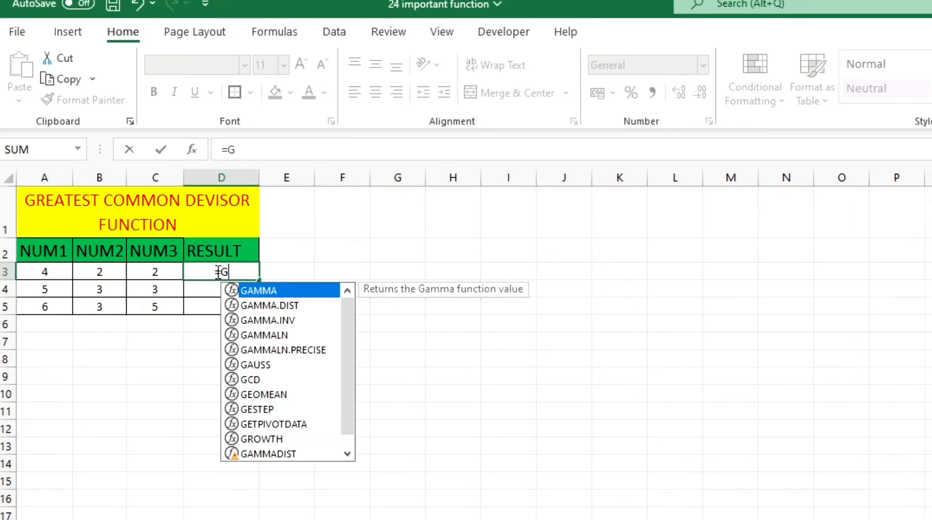
{"action": "type", "text": "CD"}
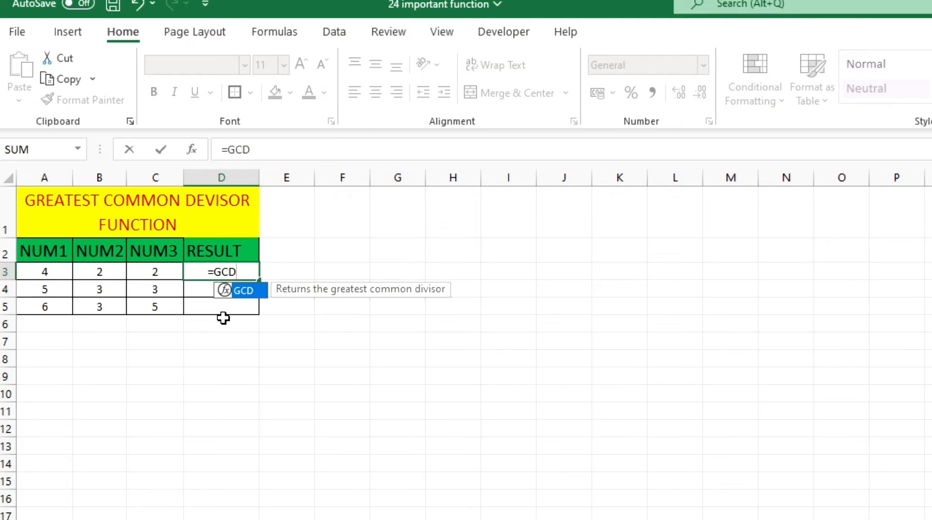
{"action": "type", "text": "("}
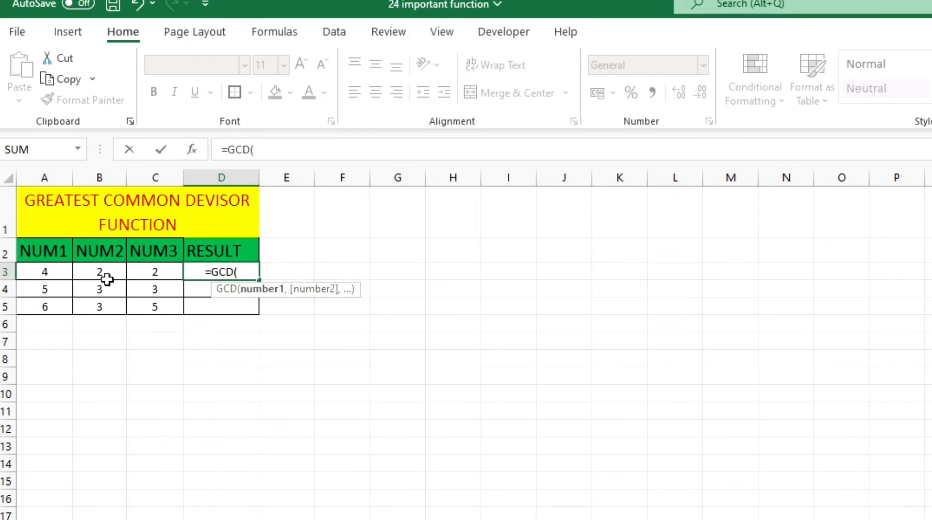
{"action": "left_click", "coordinate": [53, 274]}
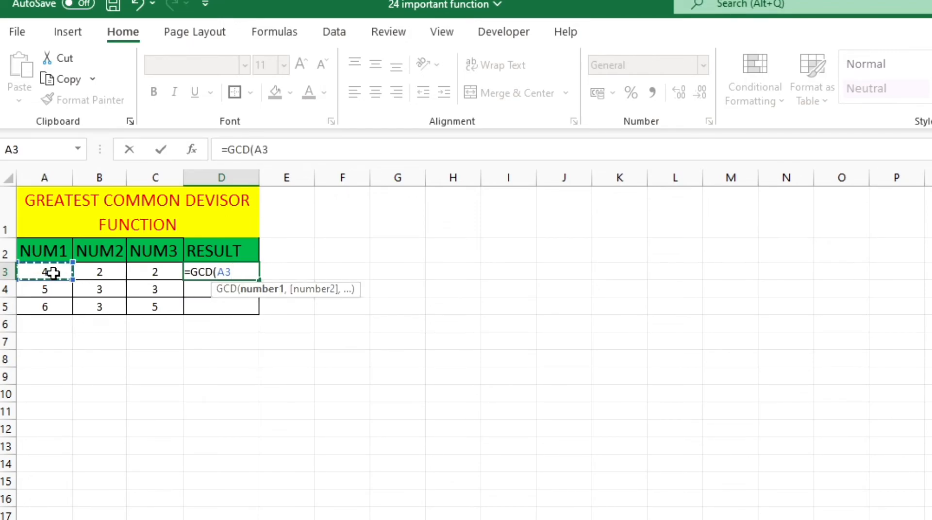
{"action": "type", "text": ","}
{"action": "left_click", "coordinate": [93, 272]}
{"action": "type", "text": ","}
{"action": "left_click", "coordinate": [155, 271]}
{"action": "type", "text": ")"}
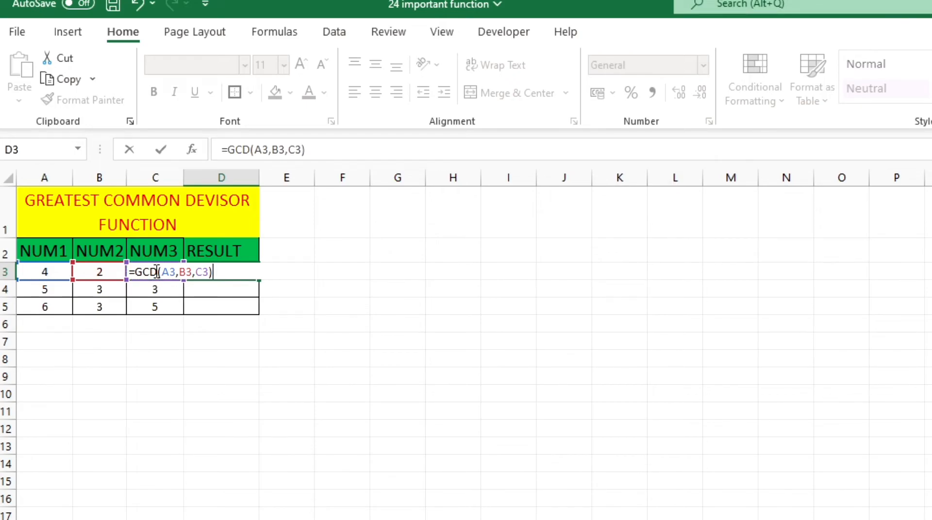
{"action": "key", "text": "Return"}
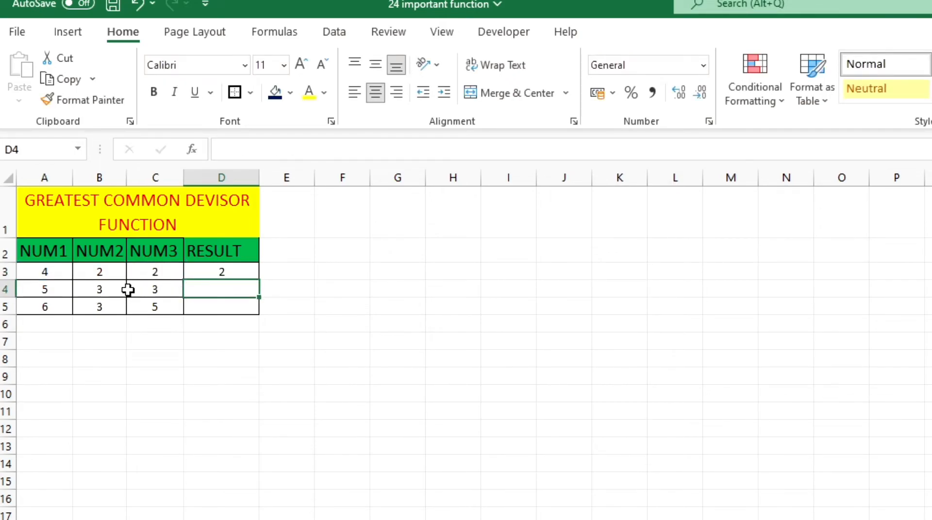
{"action": "left_click", "coordinate": [224, 273]}
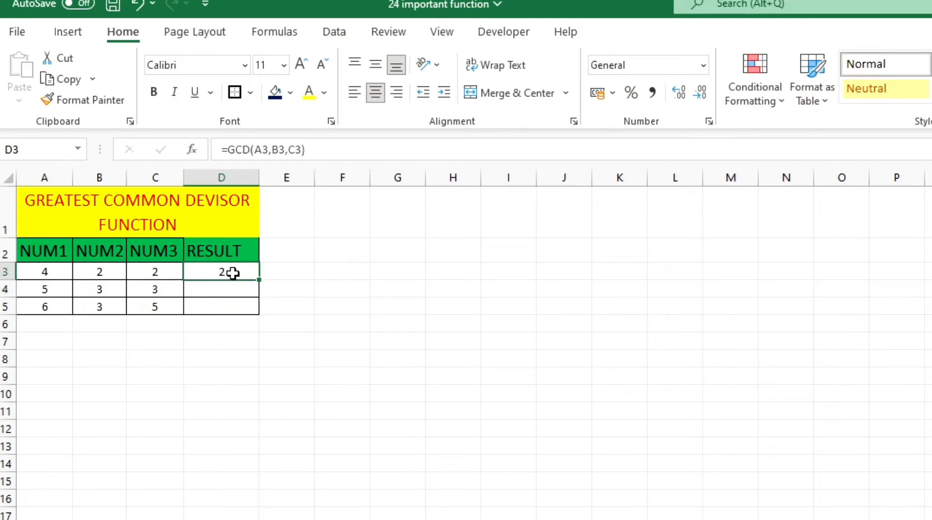
{"action": "double_click", "coordinate": [261, 281]}
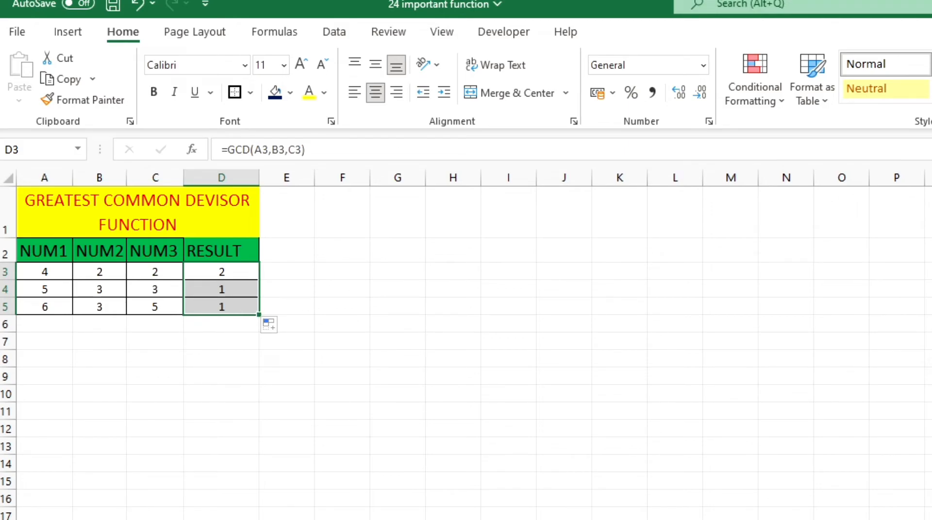
- On the DATE sheet, enter =TODAY() in the merged cell B3 under TODAY
{"action": "key", "text": "ctrl+Page_Down"}
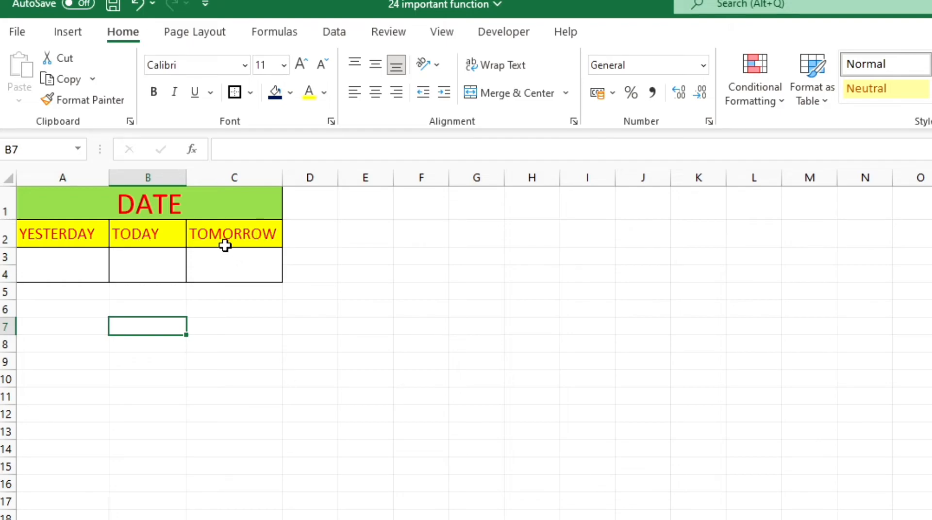
{"action": "left_click", "coordinate": [146, 270]}
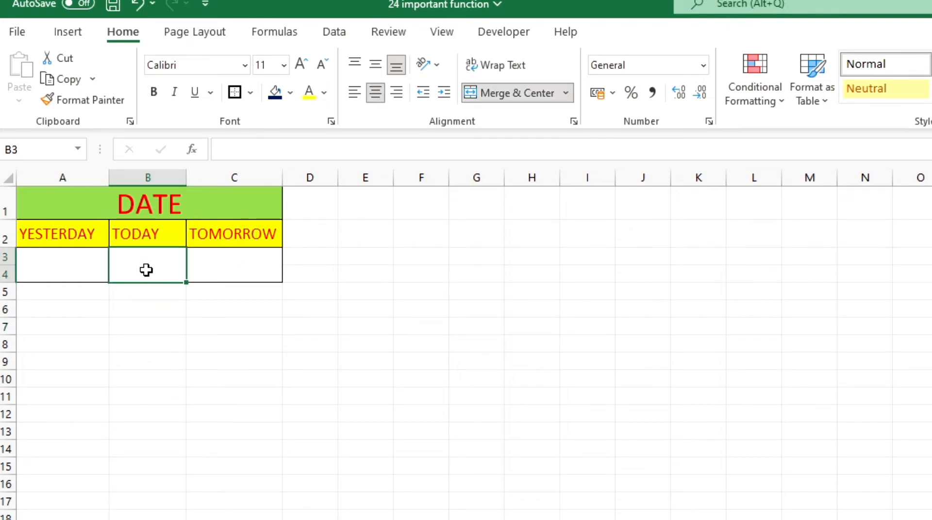
{"action": "double_click", "coordinate": [146, 270]}
{"action": "type", "text": "=TODAY"}
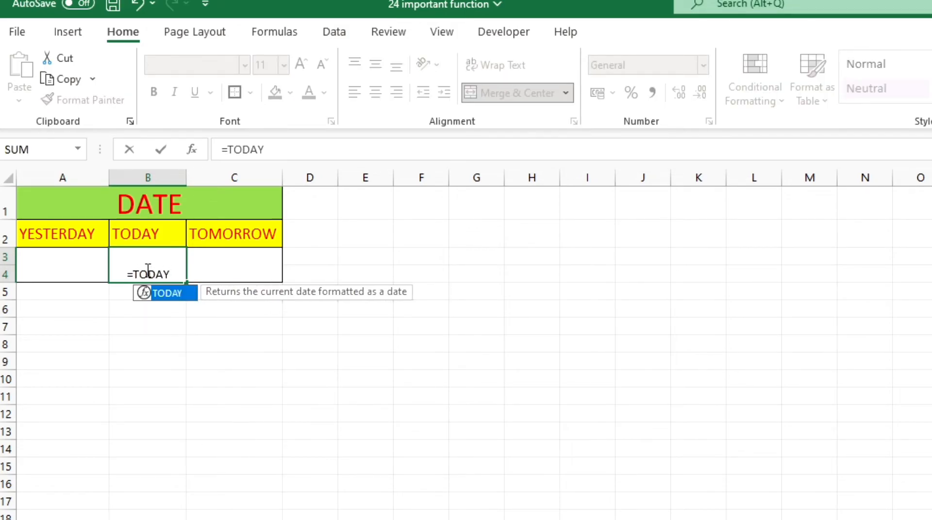
{"action": "type", "text": "("}
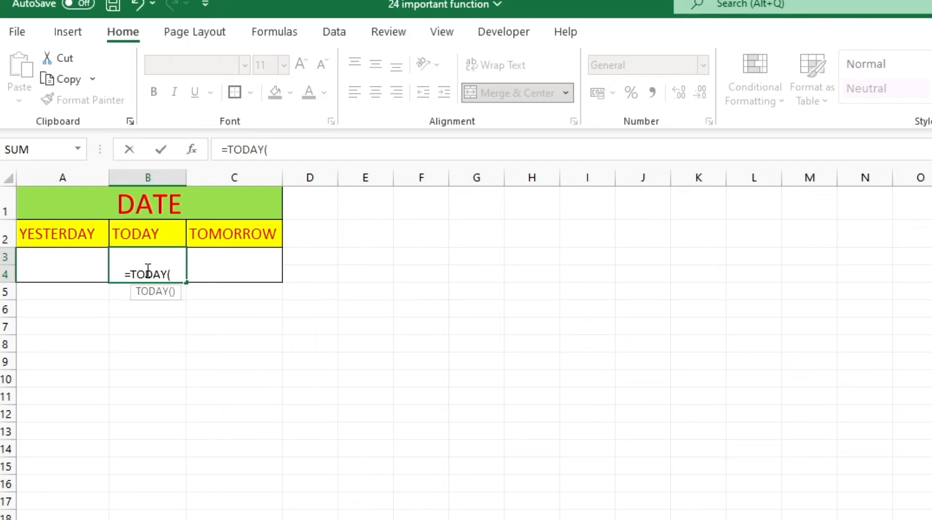
{"action": "type", "text": ")"}
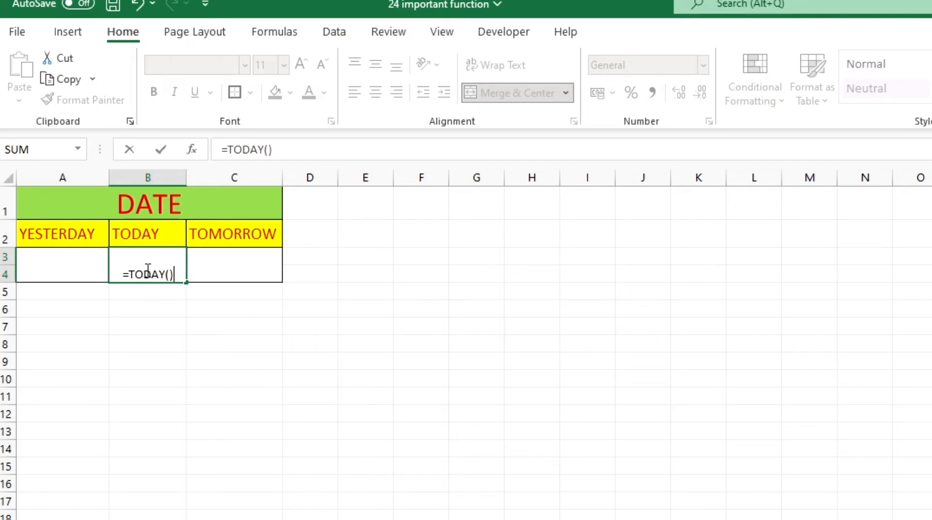
{"action": "key", "text": "Return"}
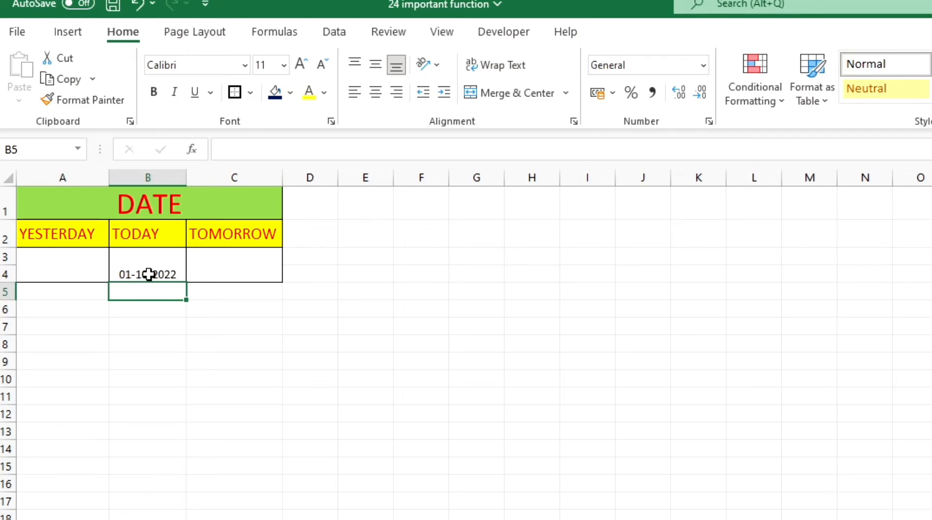
- Enter =TODAY()-1 in the merged cell A3 under YESTERDAY
{"action": "left_click", "coordinate": [81, 269]}
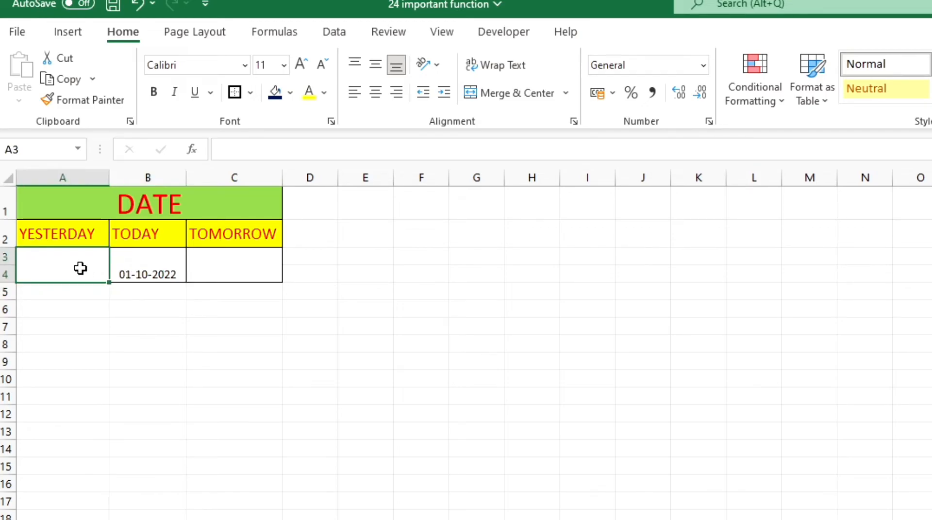
{"action": "type", "text": "="}
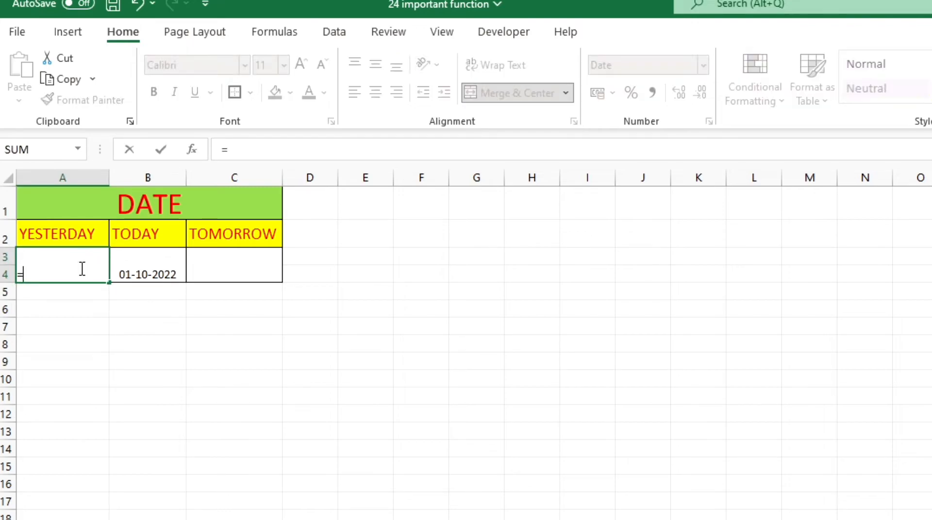
{"action": "type", "text": "TODA"}
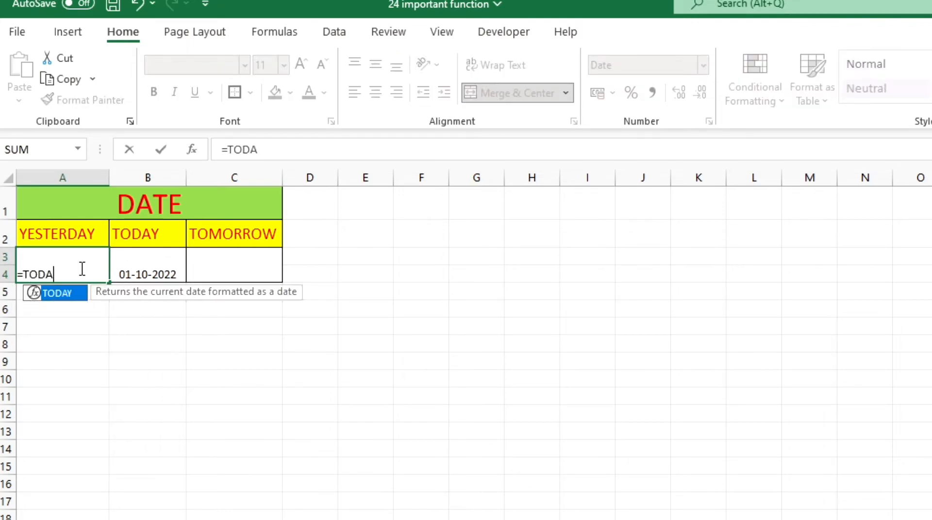
{"action": "type", "text": "Y()"}
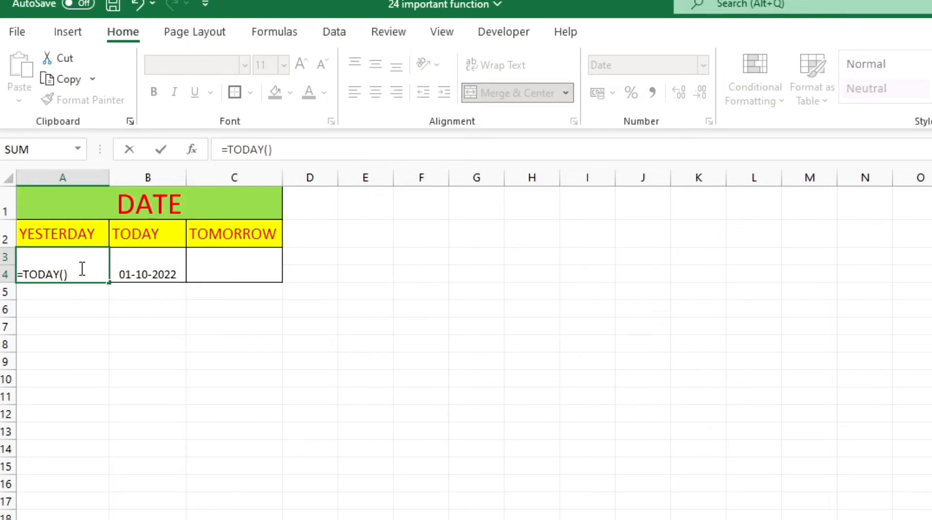
{"action": "type", "text": "-1"}
{"action": "key", "text": "Return"}
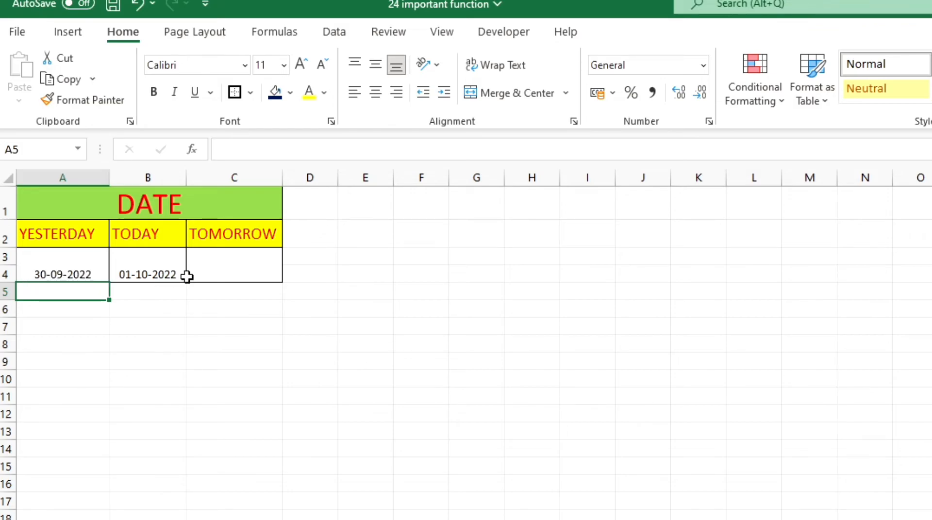
- Enter =TODAY()+1 in the merged cell C3 under TOMORROW
{"action": "left_click", "coordinate": [224, 266]}
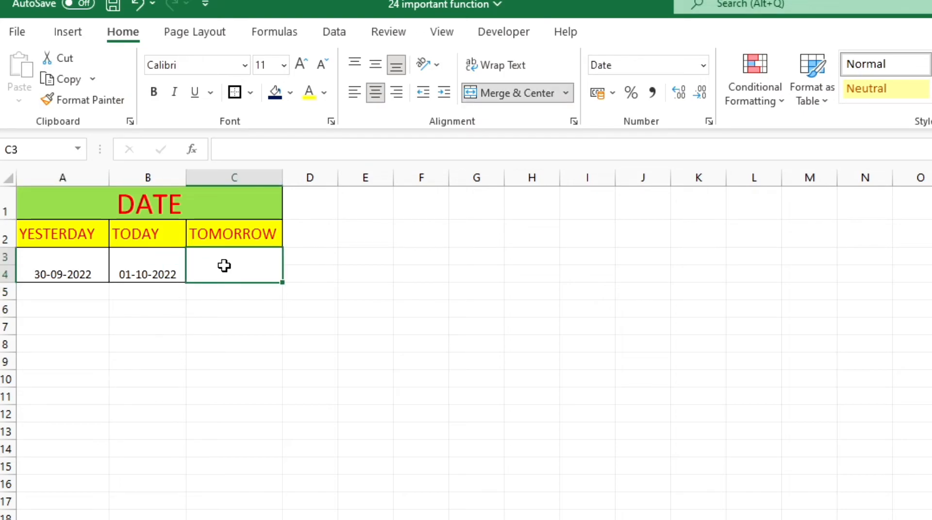
{"action": "type", "text": "=T"}
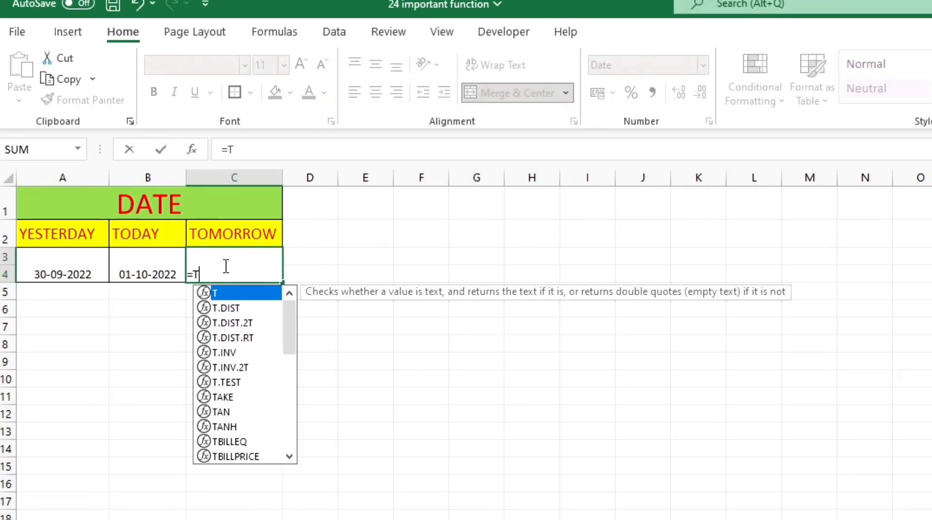
{"action": "type", "text": "ODAY"}
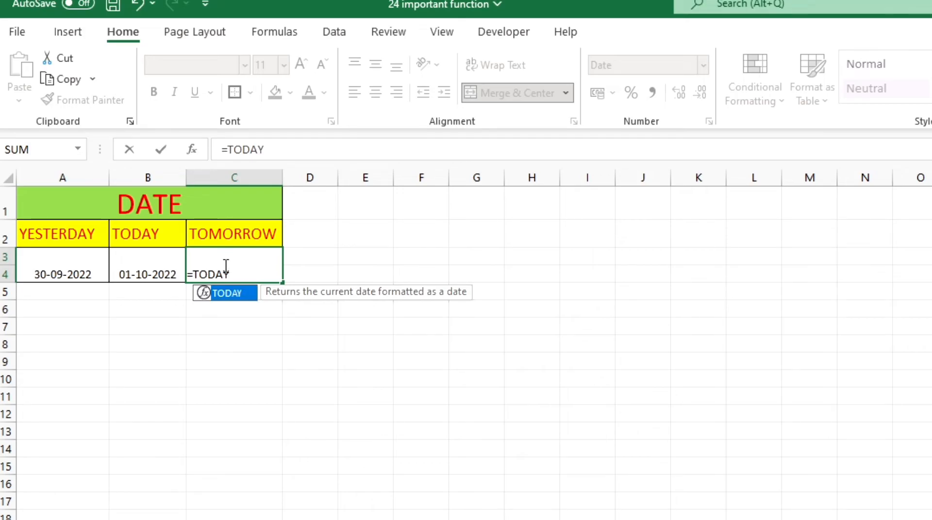
{"action": "type", "text": "("}
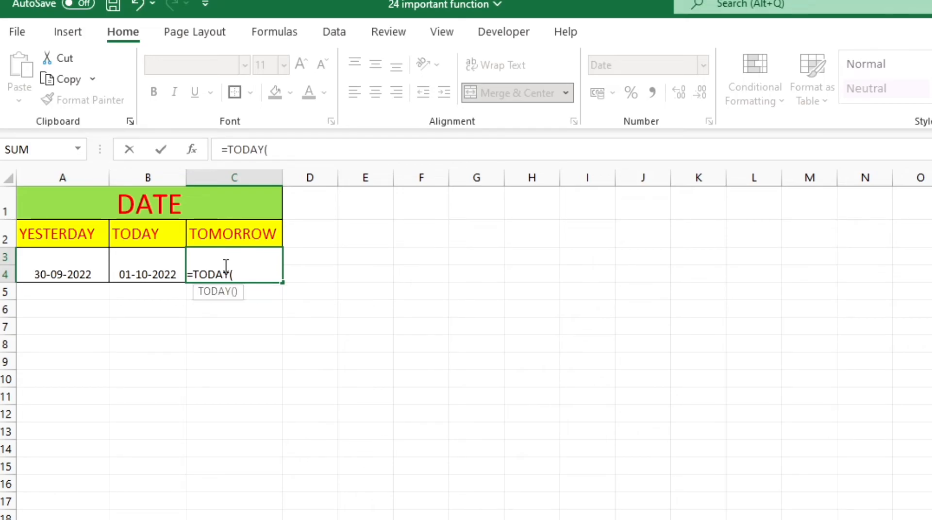
{"action": "type", "text": ")+"}
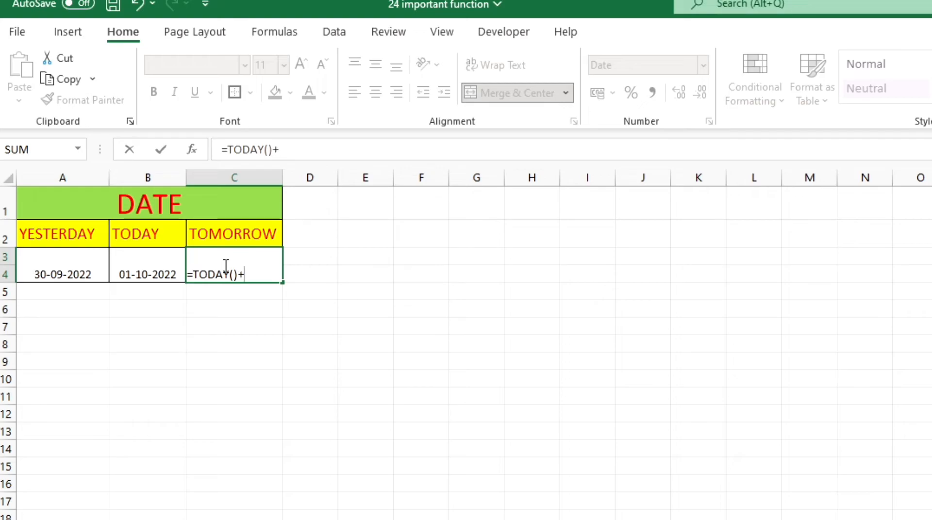
{"action": "type", "text": "1"}
{"action": "key", "text": "Return"}
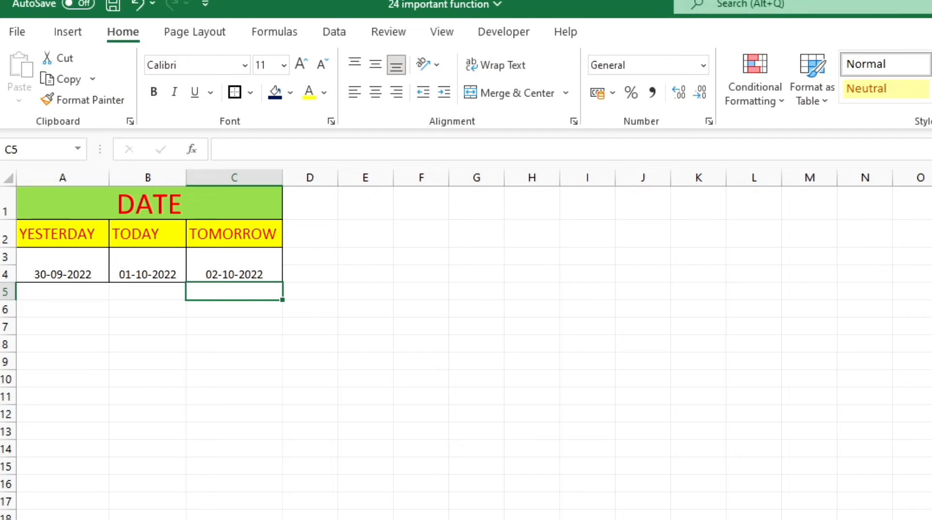
- On the CURRENT TIME sheet, enter =NOW() in the merged cell A3 below the CURRENT TIME heading
{"action": "key", "text": "ctrl+Page_Down"}
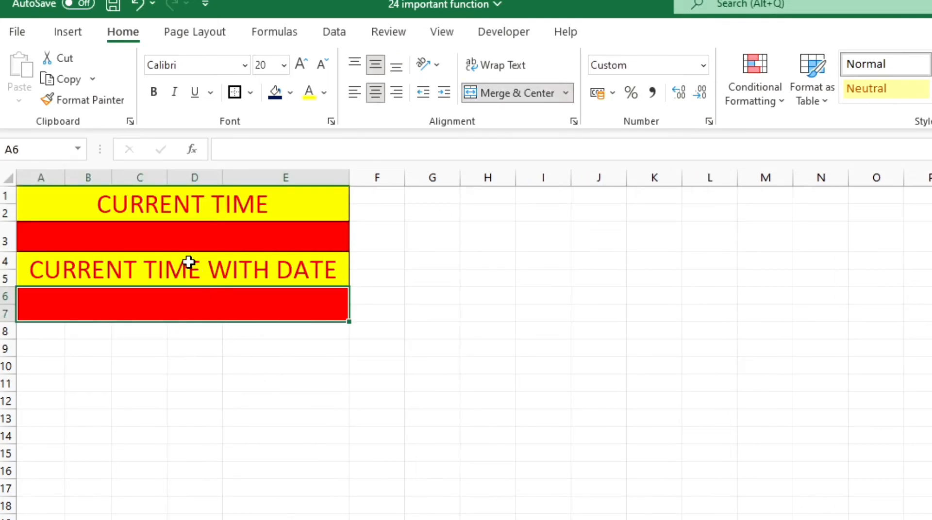
{"action": "left_click", "coordinate": [177, 239]}
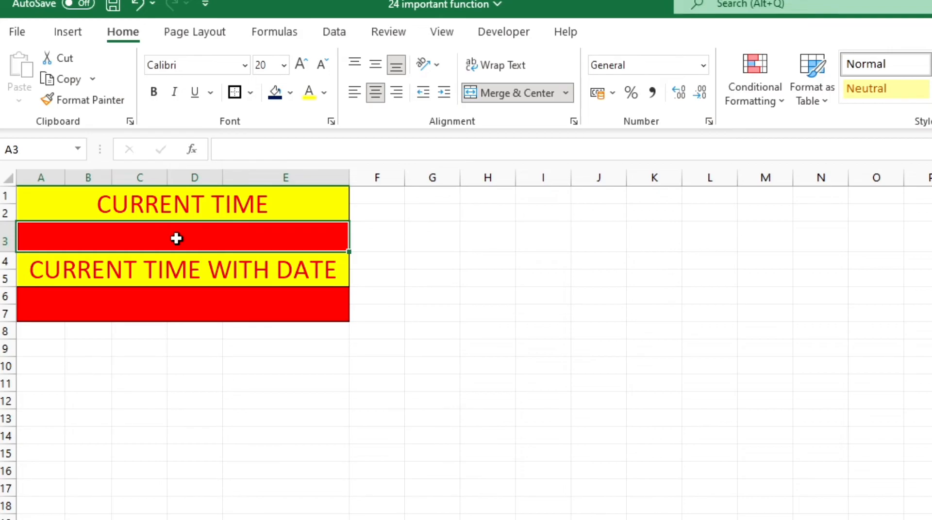
{"action": "type", "text": "=NO"}
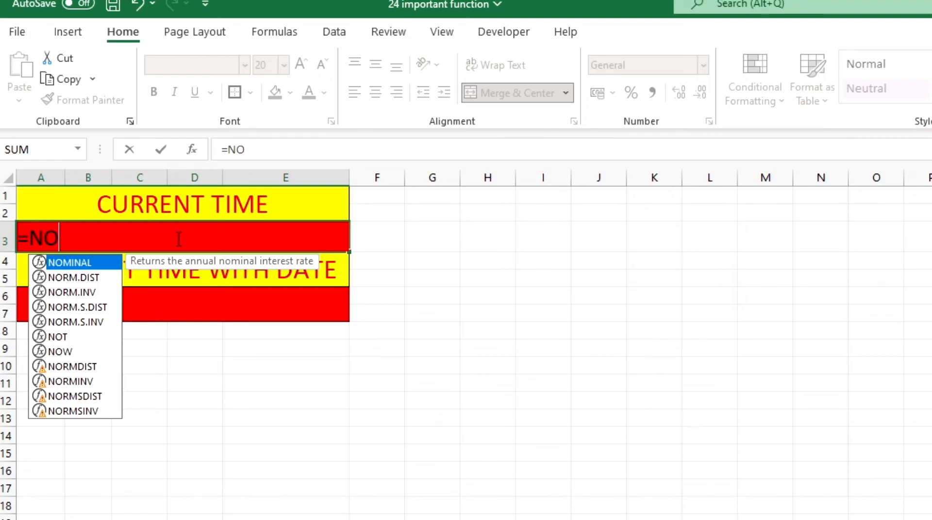
{"action": "type", "text": "W"}
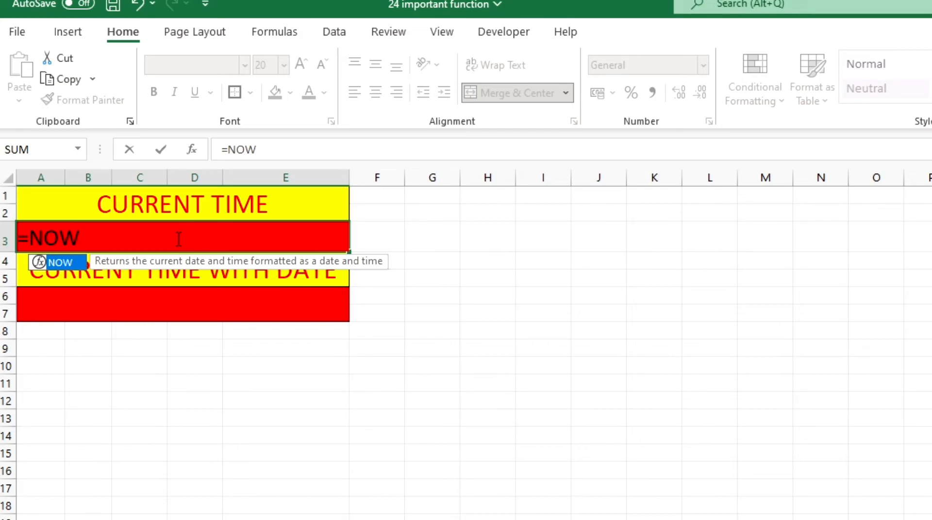
{"action": "type", "text": "()"}
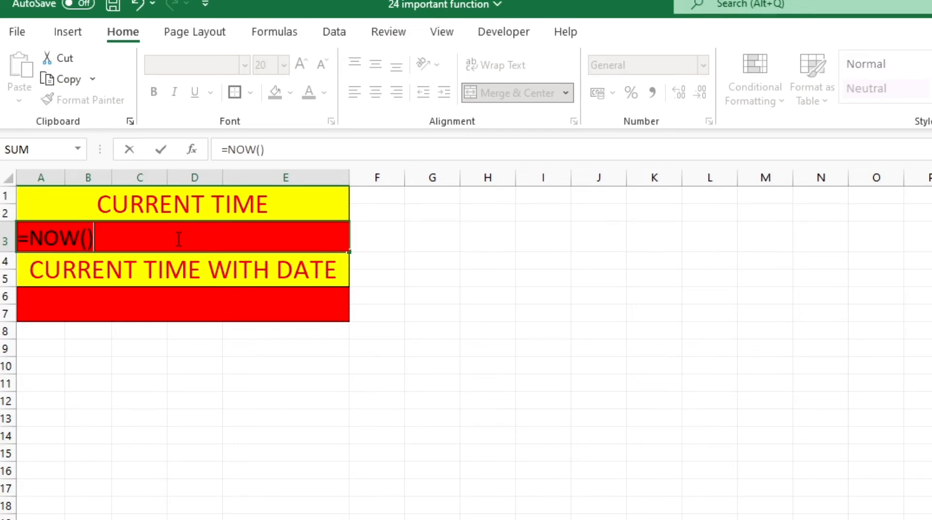
{"action": "key", "text": "Return"}
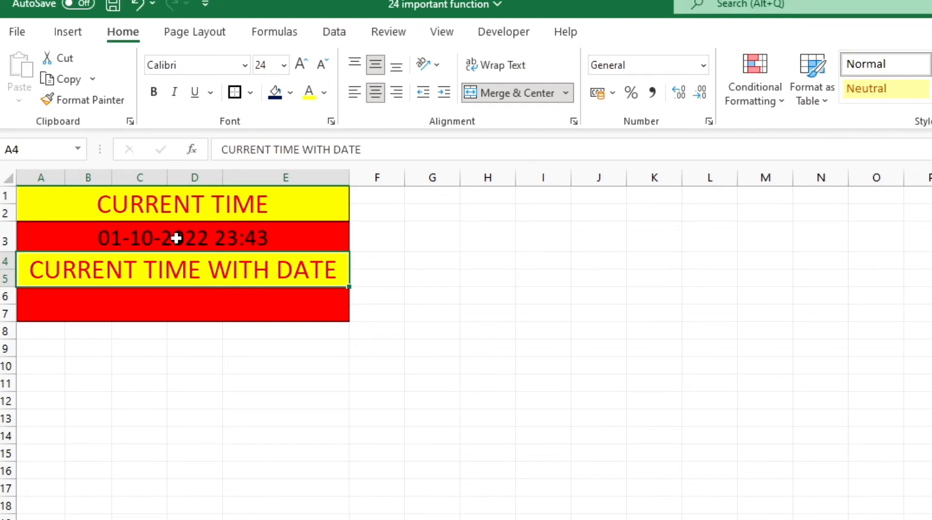
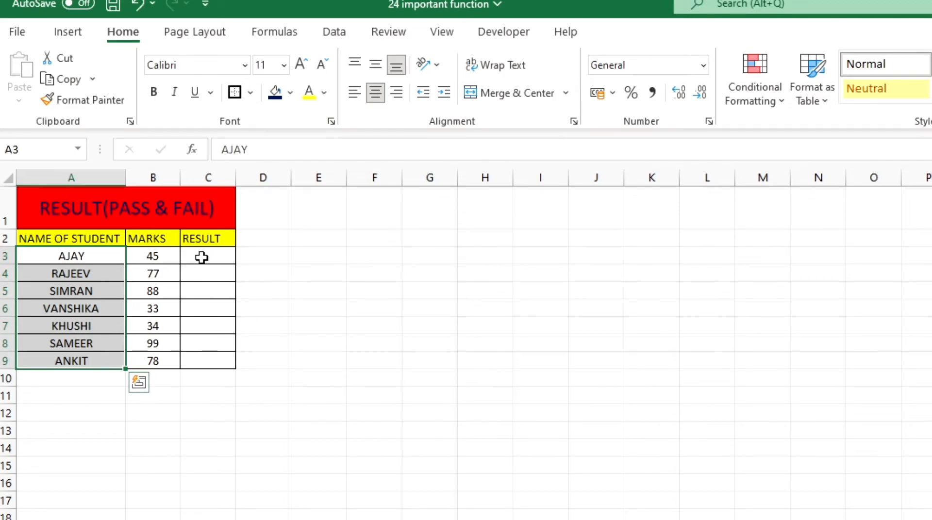
- On the RESULT(PASS & FAIL) sheet, enter =IF(B3>50,"PASS","FAIL") in C3 for the first student's result
{"action": "left_click", "coordinate": [76, 374]}
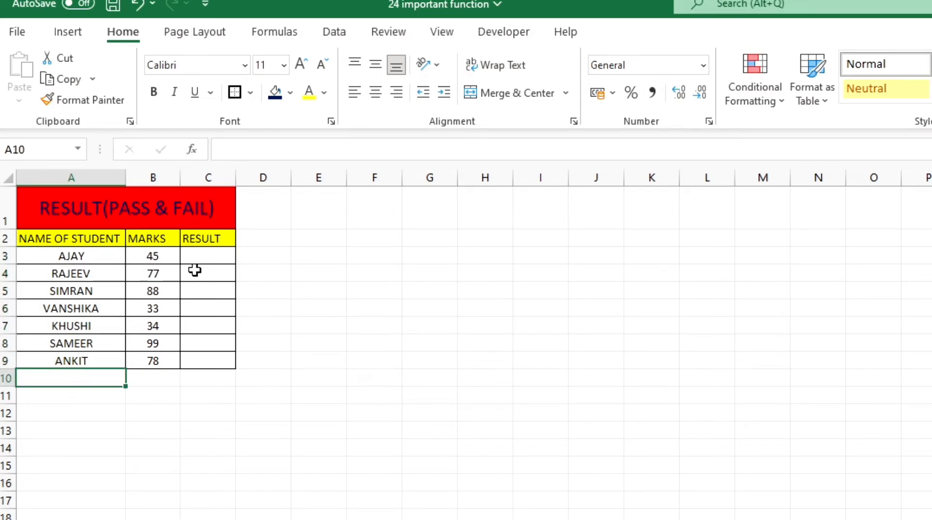
{"action": "left_click", "coordinate": [212, 255]}
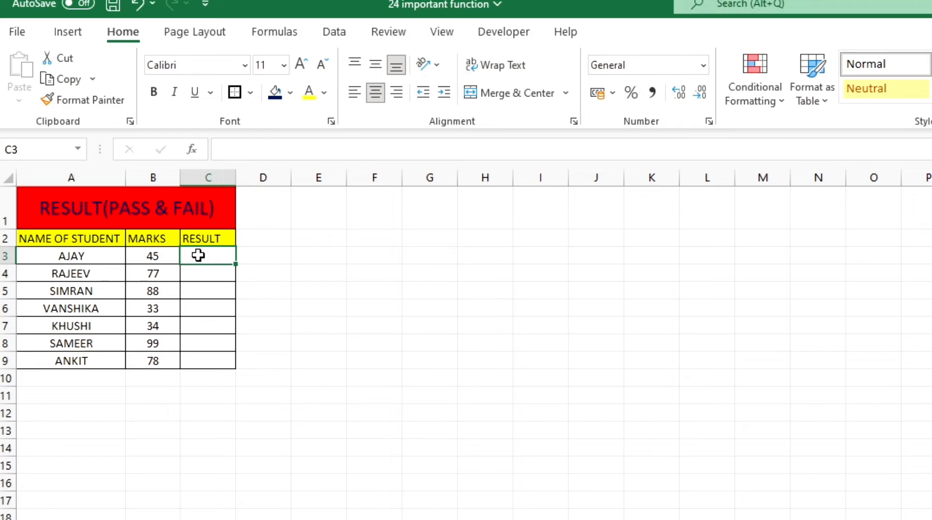
{"action": "type", "text": "="}
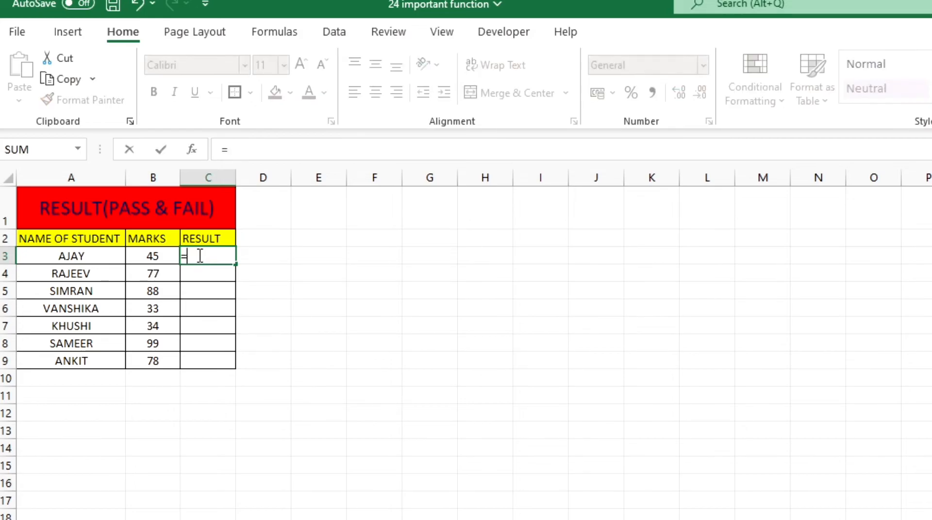
{"action": "type", "text": "IF"}
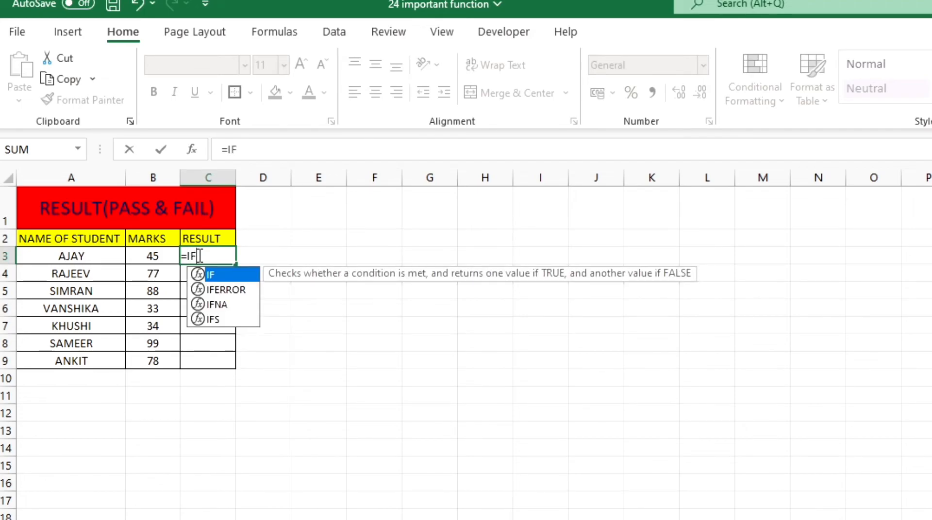
{"action": "type", "text": "("}
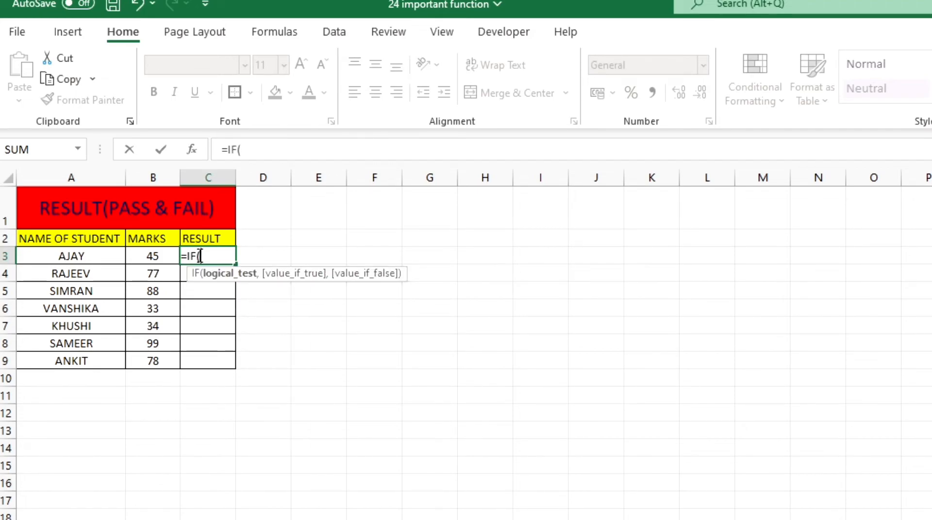
{"action": "left_click", "coordinate": [153, 256]}
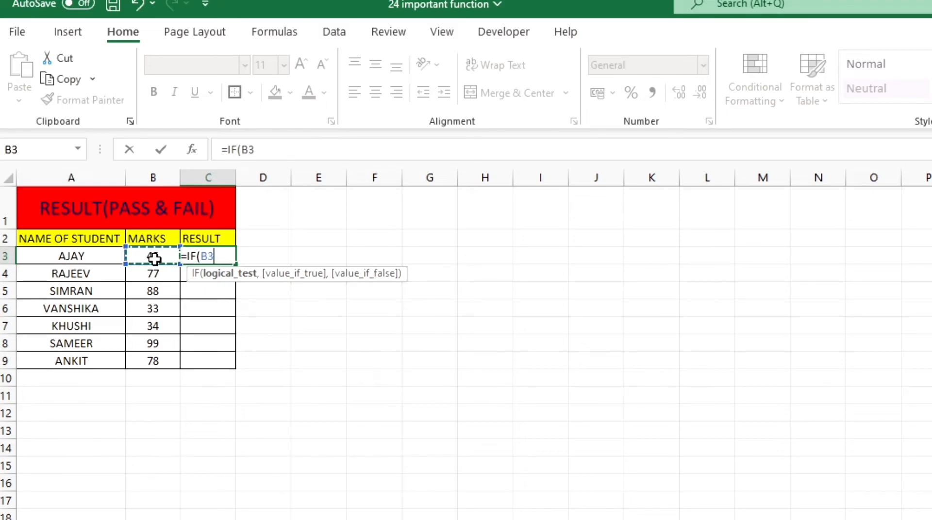
{"action": "type", "text": ">"}
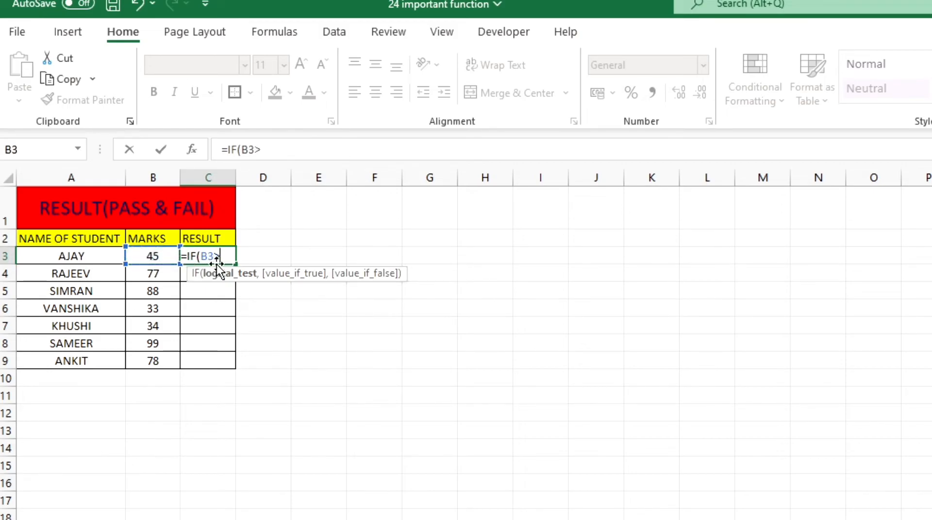
{"action": "type", "text": "50,"}
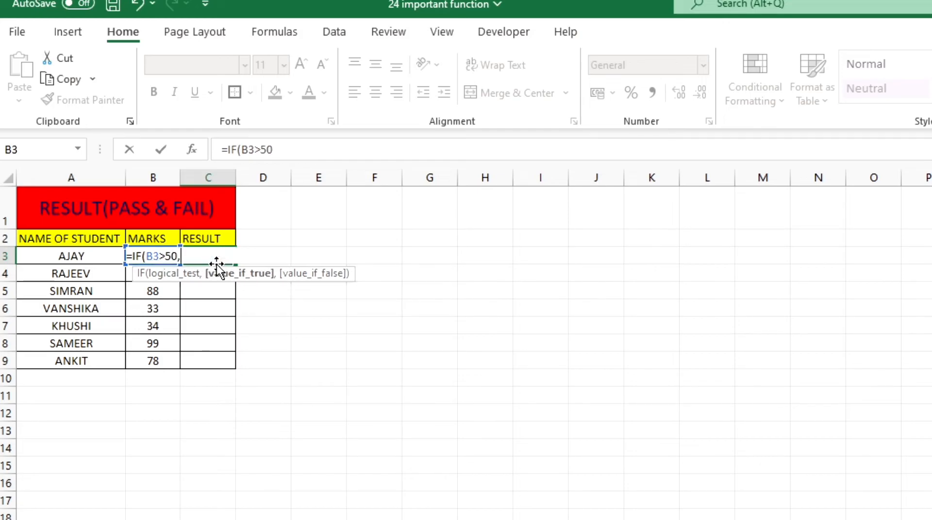
{"action": "type", "text": "\"PASS\","}
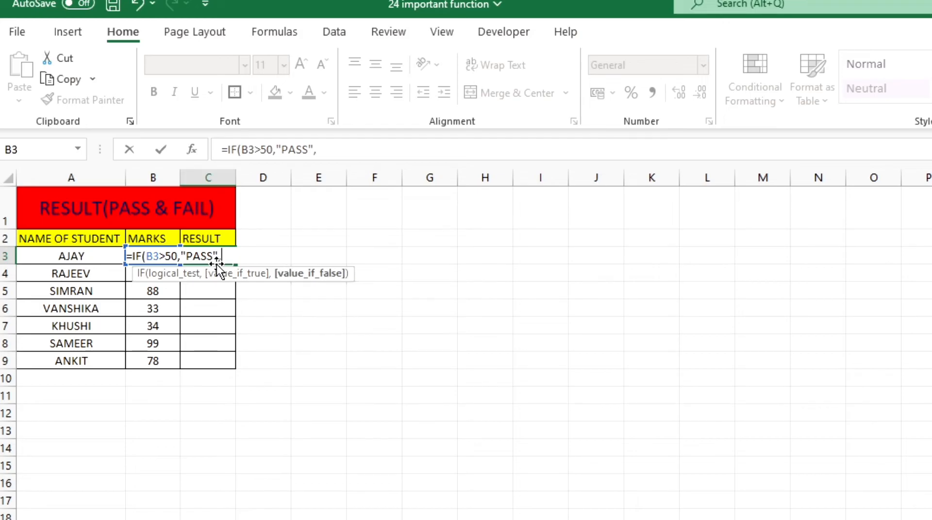
{"action": "type", "text": "\"FAIL\")"}
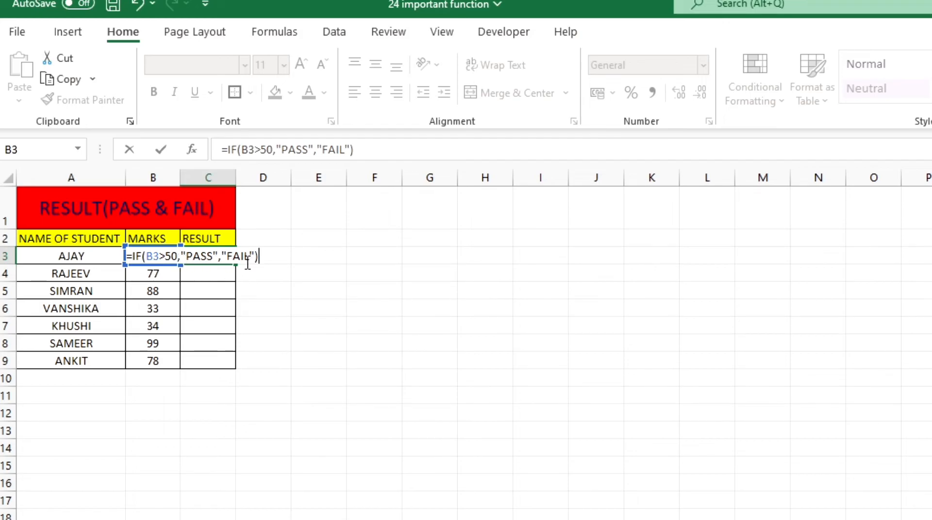
{"action": "key", "text": "Return"}
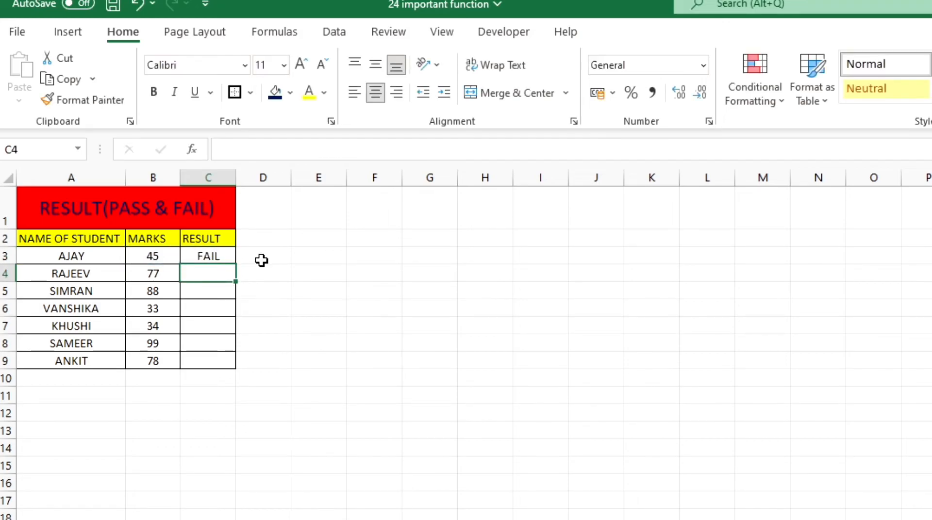
- Fill the pass/fail formula from C3 down to C9 and check the results of the other students
{"action": "left_click", "coordinate": [226, 260]}
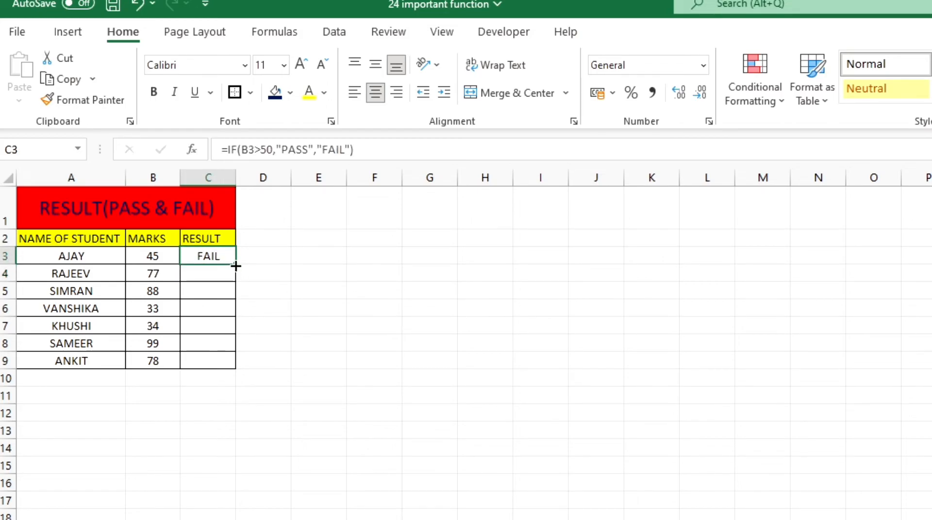
{"action": "double_click", "coordinate": [236, 266]}
{"action": "left_click", "coordinate": [215, 313]}
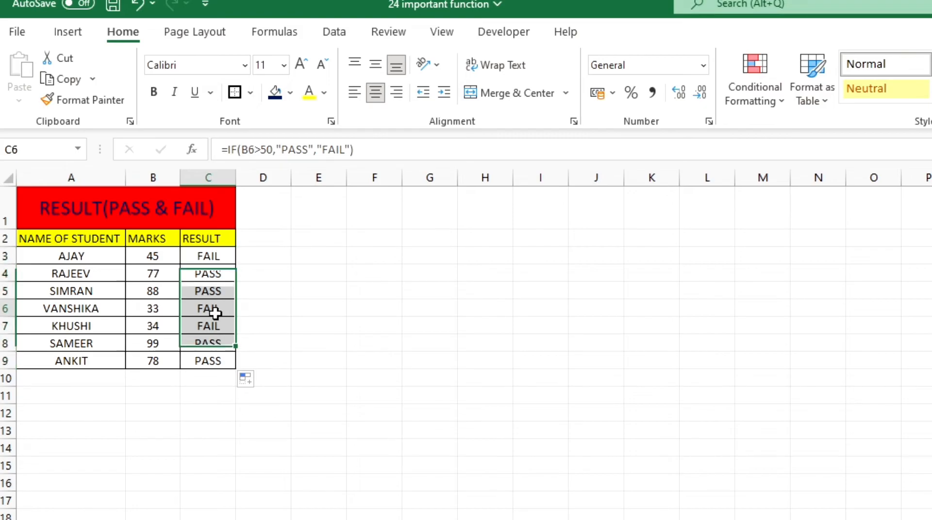
{"action": "left_click", "coordinate": [209, 327]}
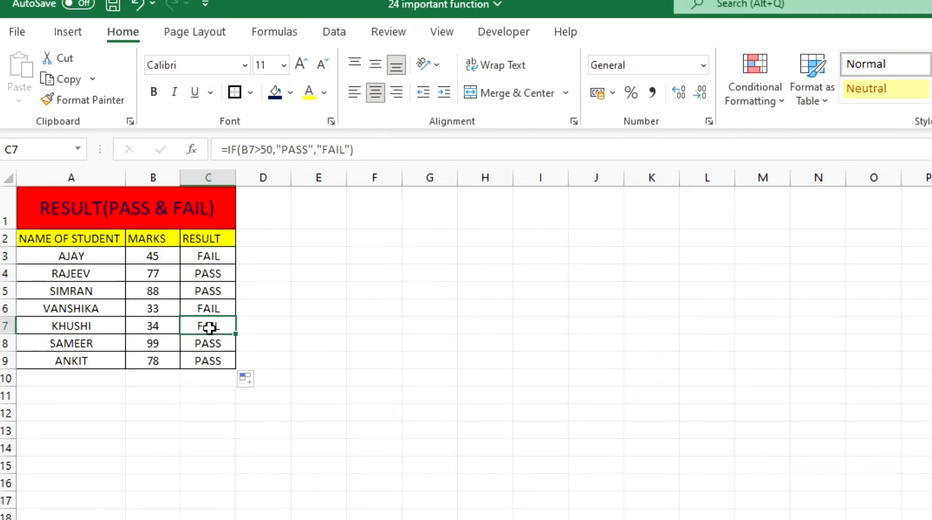
{"action": "left_click", "coordinate": [213, 259]}
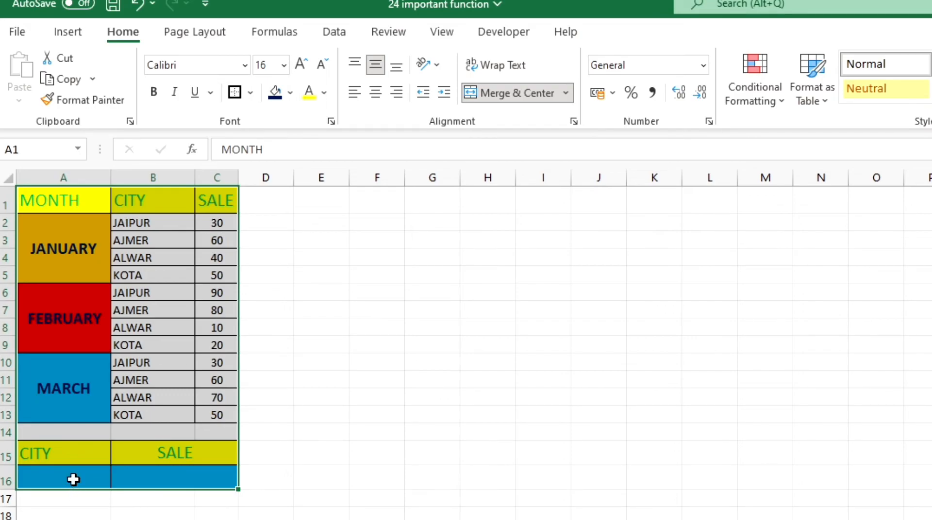
- On the city sales sheet, enter =SUMIF(B2:B13,A16,C2:C13) in the merged cell B16 under SALE
{"action": "left_click", "coordinate": [73, 480]}
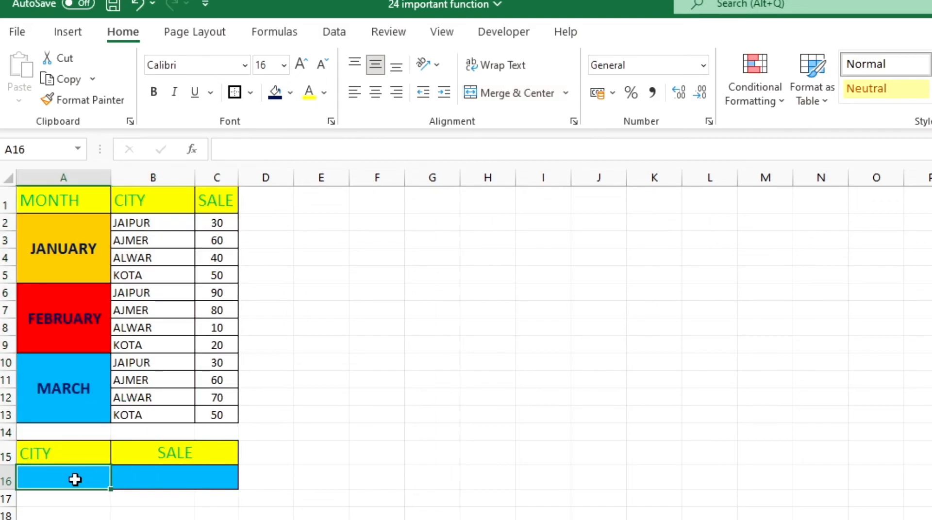
{"action": "left_click", "coordinate": [128, 480]}
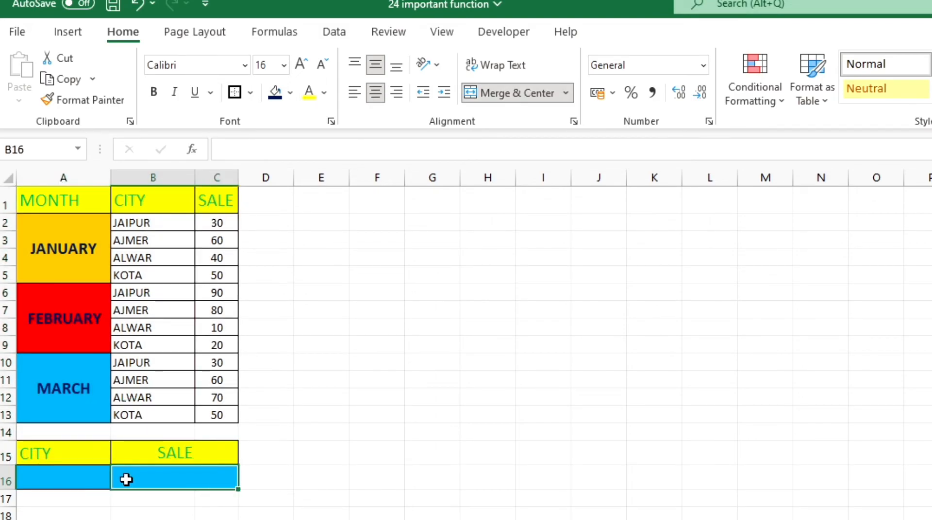
{"action": "left_click", "coordinate": [83, 478]}
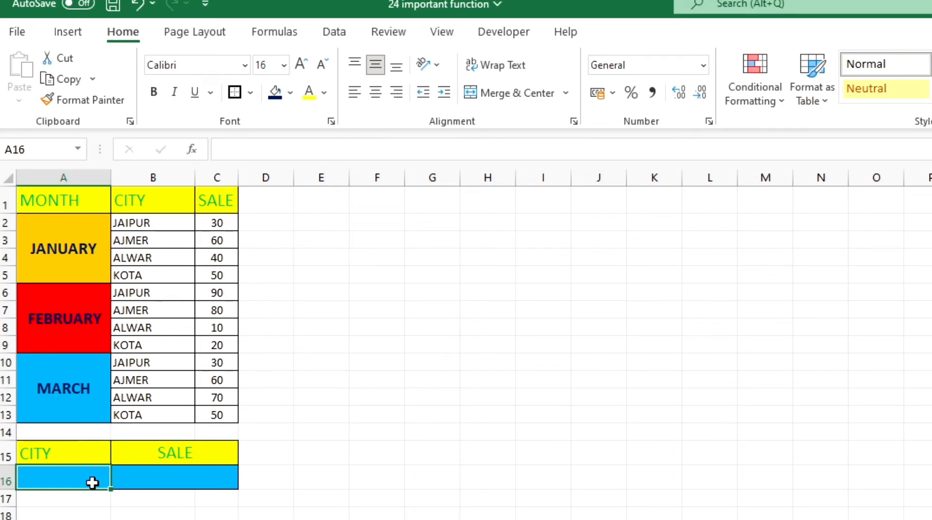
{"action": "left_click", "coordinate": [139, 482]}
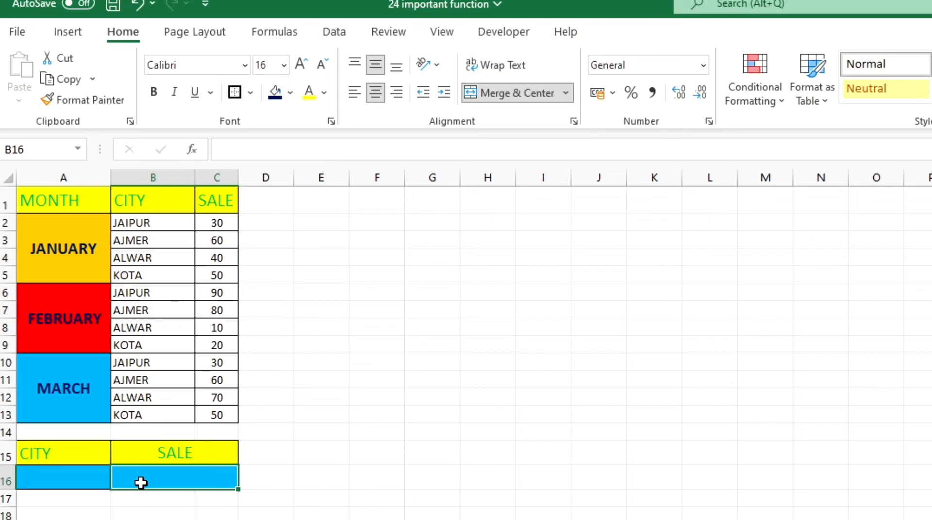
{"action": "type", "text": "=S"}
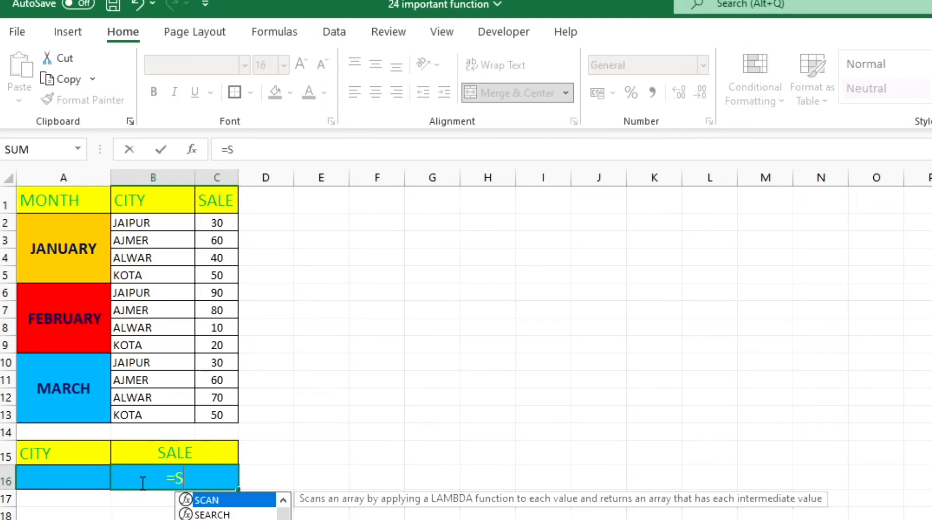
{"action": "type", "text": "UMIF"}
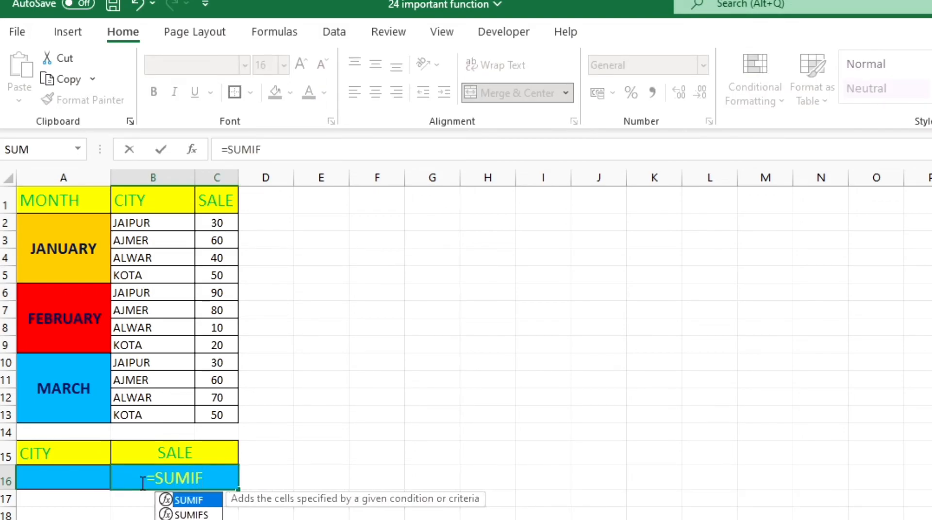
{"action": "type", "text": "("}
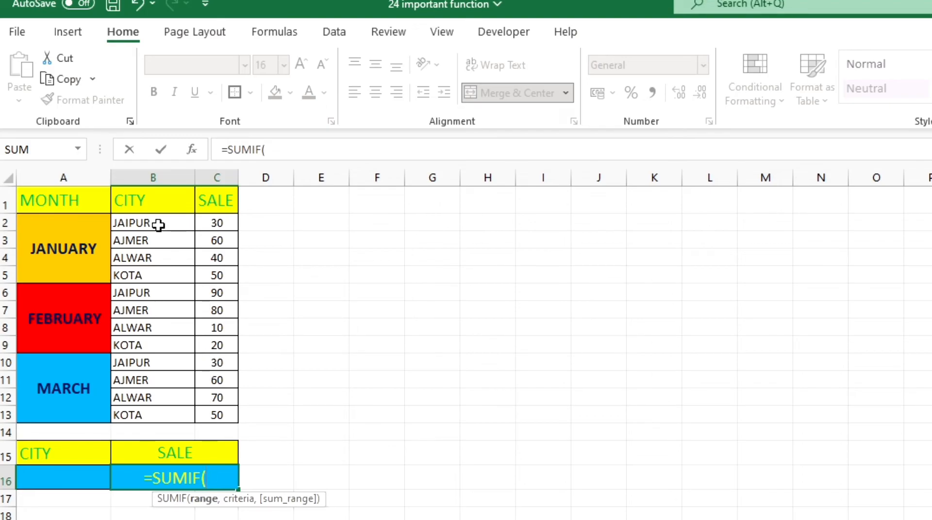
{"action": "left_click_drag", "start_coordinate": [158, 225], "coordinate": [168, 417]}
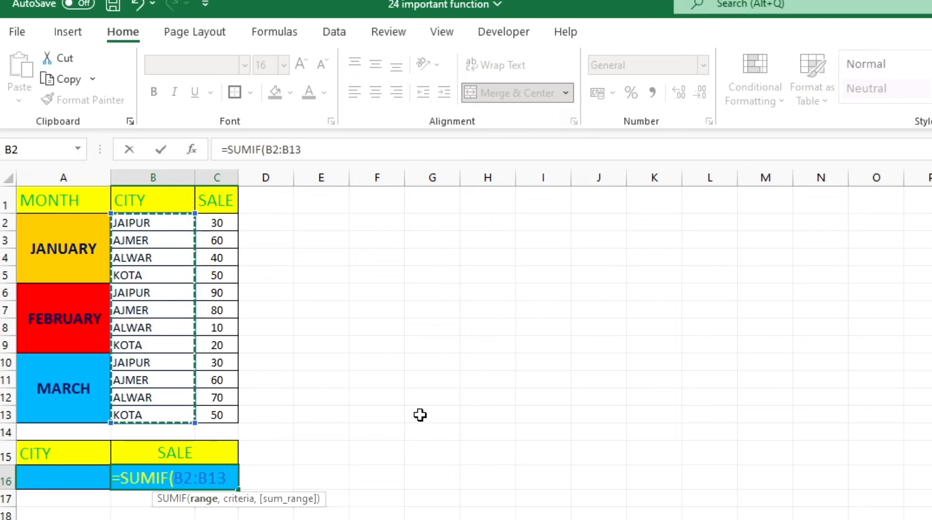
{"action": "type", "text": ","}
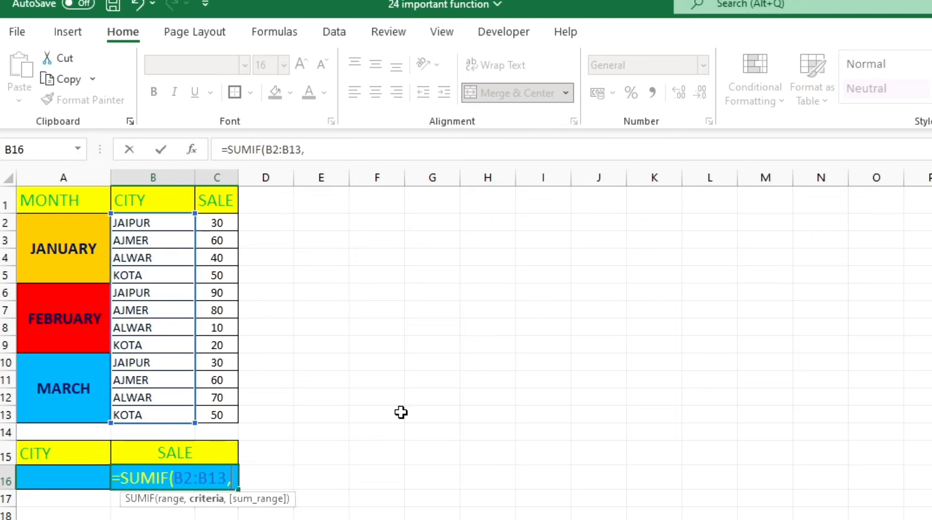
{"action": "left_click", "coordinate": [35, 481]}
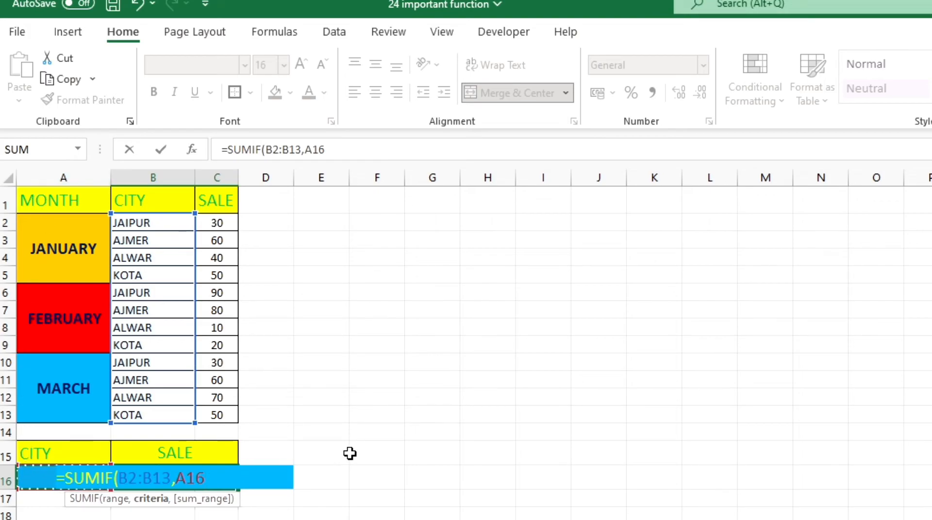
{"action": "type", "text": ","}
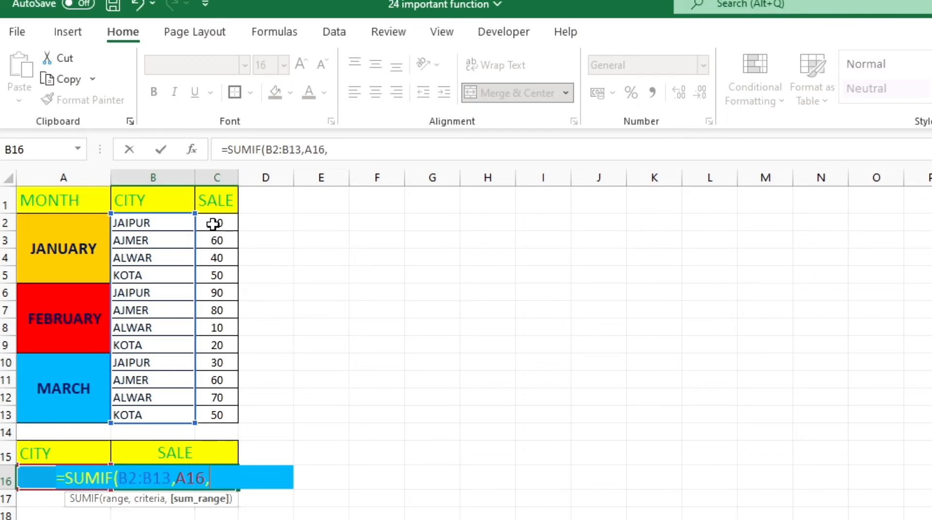
{"action": "left_click_drag", "start_coordinate": [214, 224], "coordinate": [217, 414]}
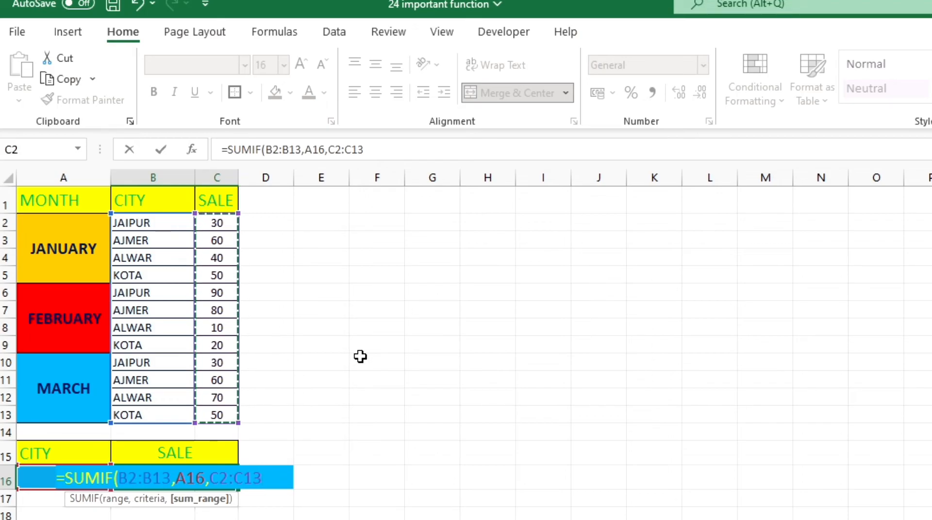
{"action": "type", "text": ")"}
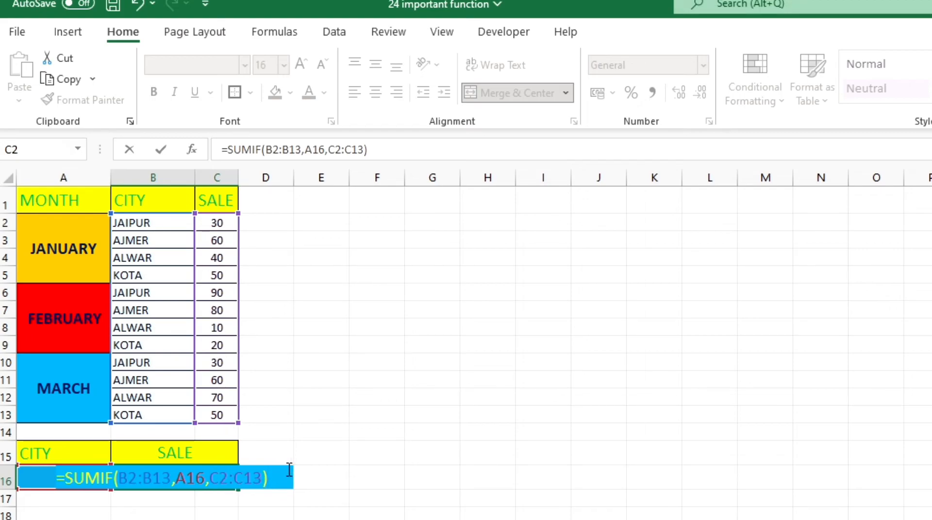
{"action": "key", "text": "Return"}
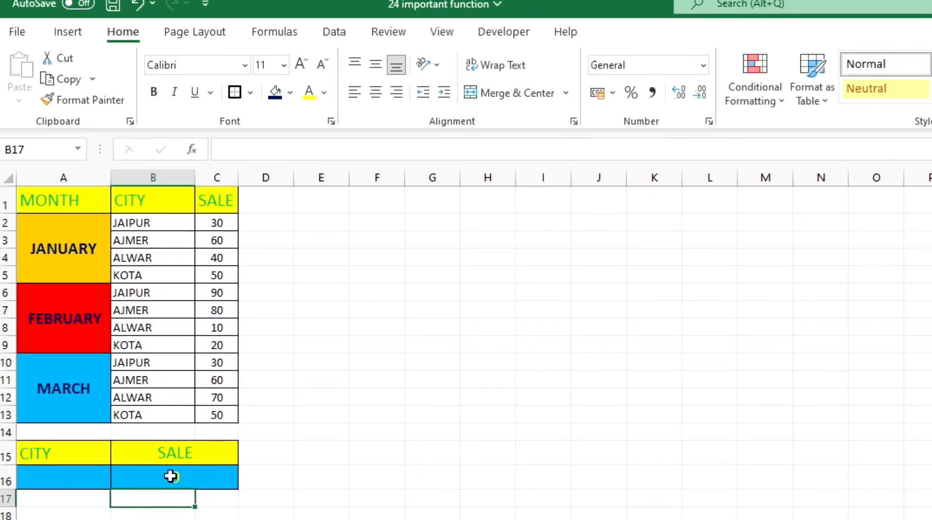
- Enter KOTA as the city in A16 and check the summed sale against the KOTA rows of the table
{"action": "left_click", "coordinate": [67, 480]}
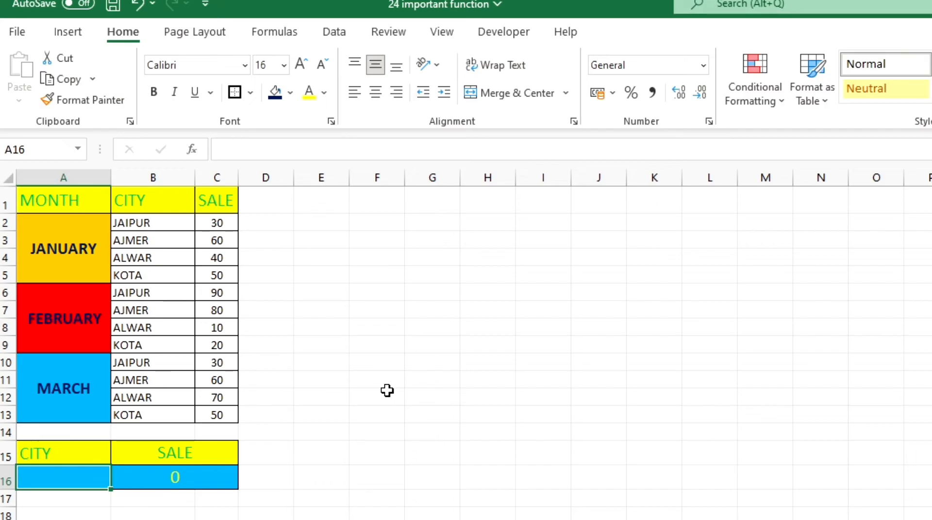
{"action": "type", "text": "KOTA"}
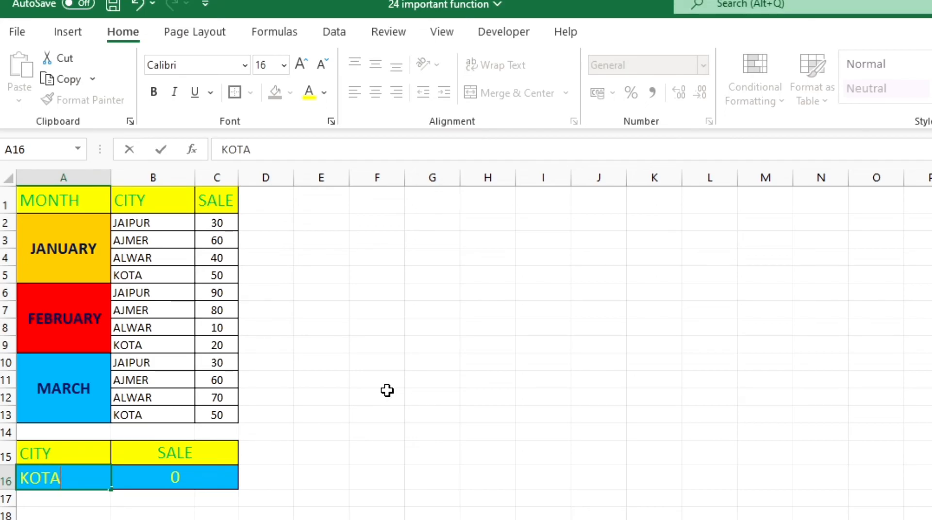
{"action": "left_click", "coordinate": [189, 512]}
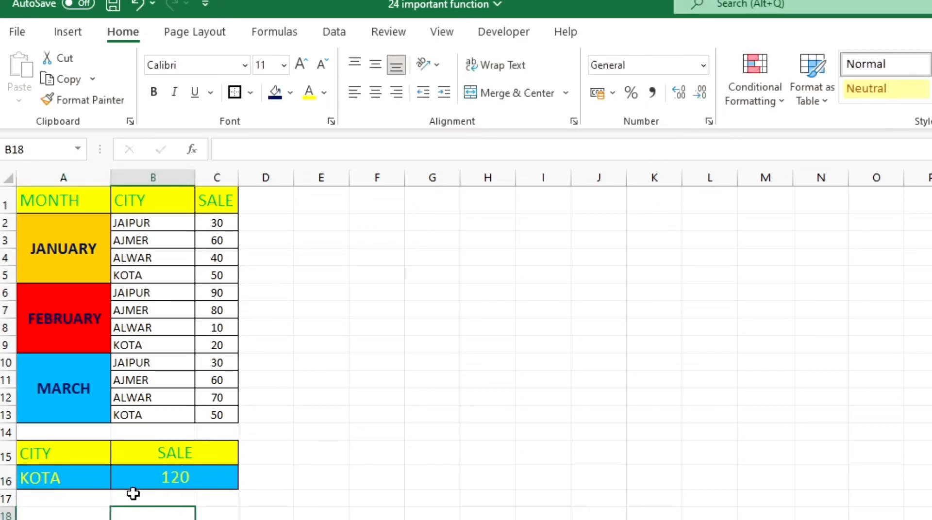
{"action": "left_click", "coordinate": [150, 480]}
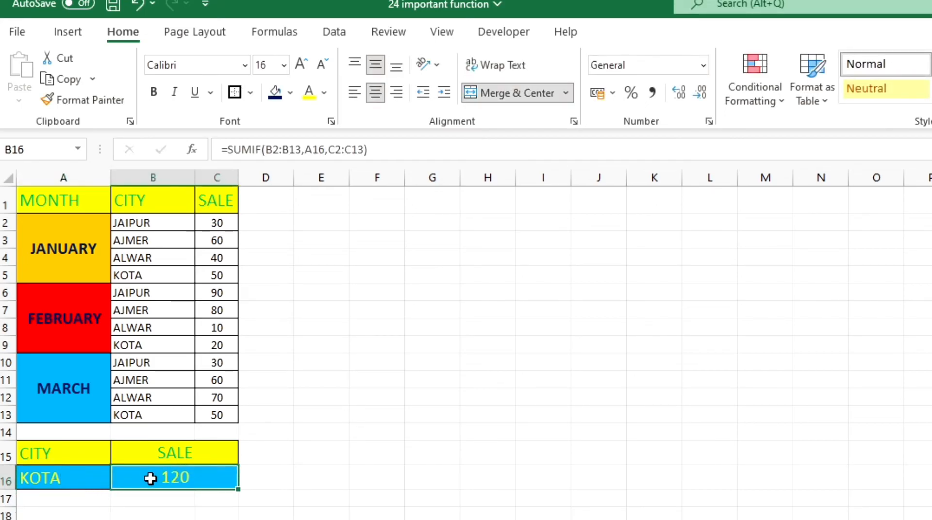
{"action": "left_click_drag", "start_coordinate": [133, 274], "coordinate": [202, 277]}
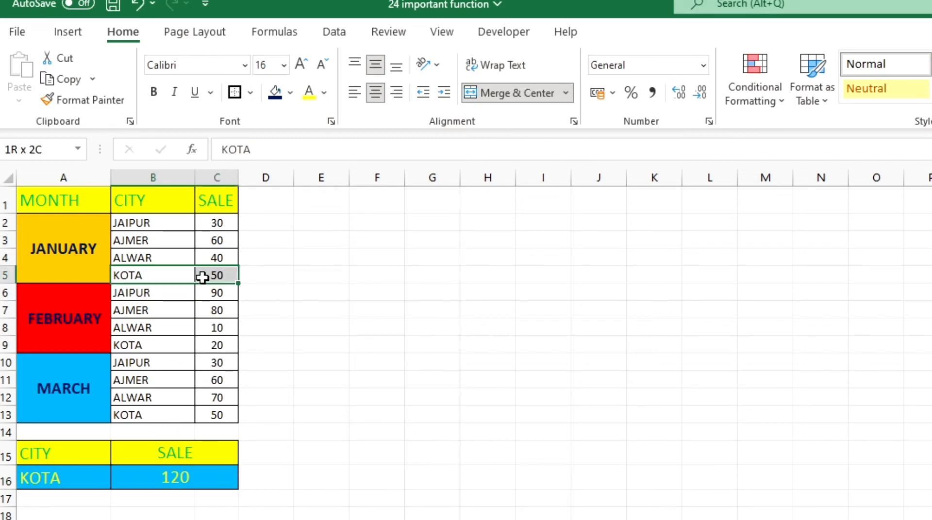
{"action": "left_click", "coordinate": [178, 345]}
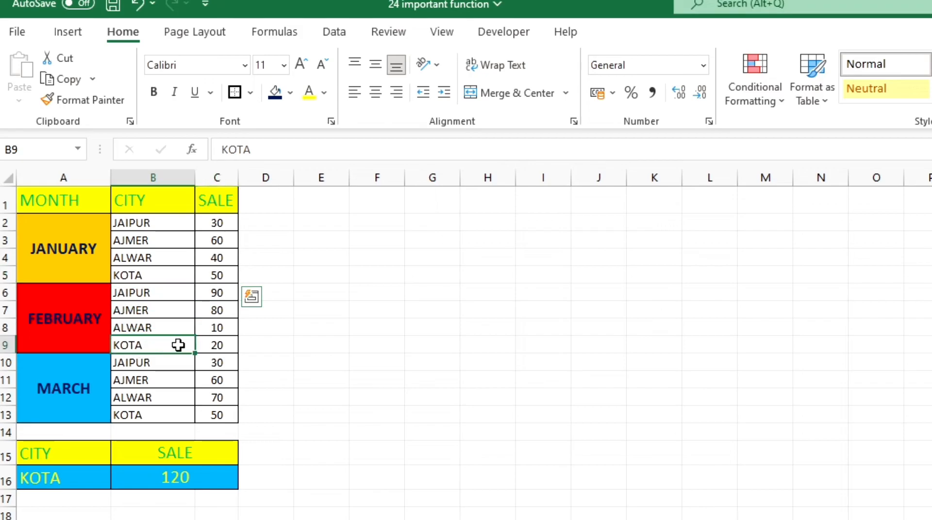
- Check the KOTA sales for February and March in rows 9 and 13 of the table
{"action": "left_click_drag", "start_coordinate": [178, 345], "coordinate": [224, 345]}
{"action": "left_click_drag", "start_coordinate": [126, 416], "coordinate": [218, 419]}
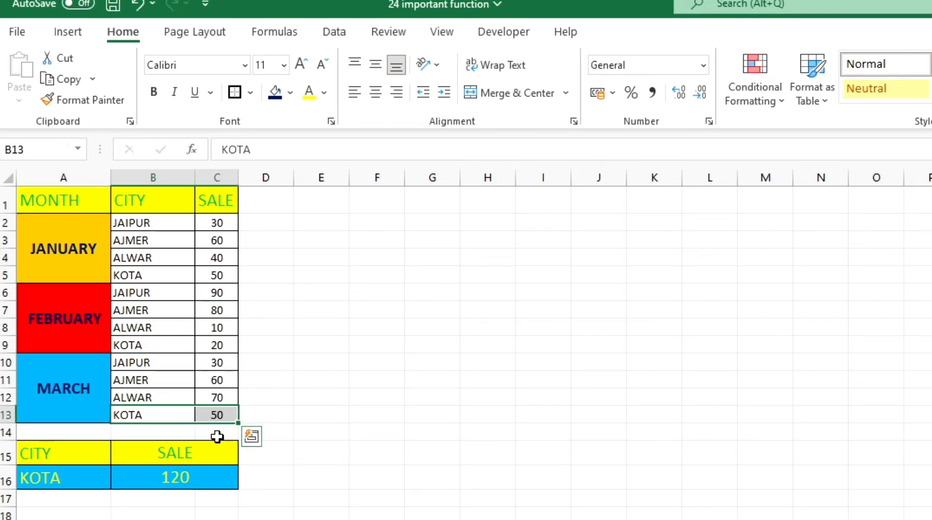
- Enter JAIPUR as the city in A16 and check the summed sale against the JAIPUR rows in C2, C6 and C10
{"action": "left_click", "coordinate": [52, 478]}
{"action": "type", "text": "JAIPUR"}
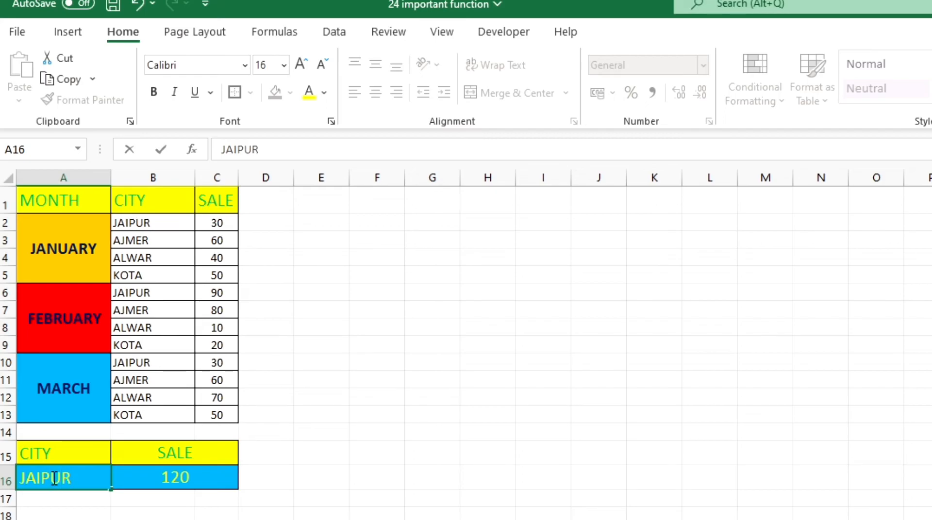
{"action": "key", "text": "Return"}
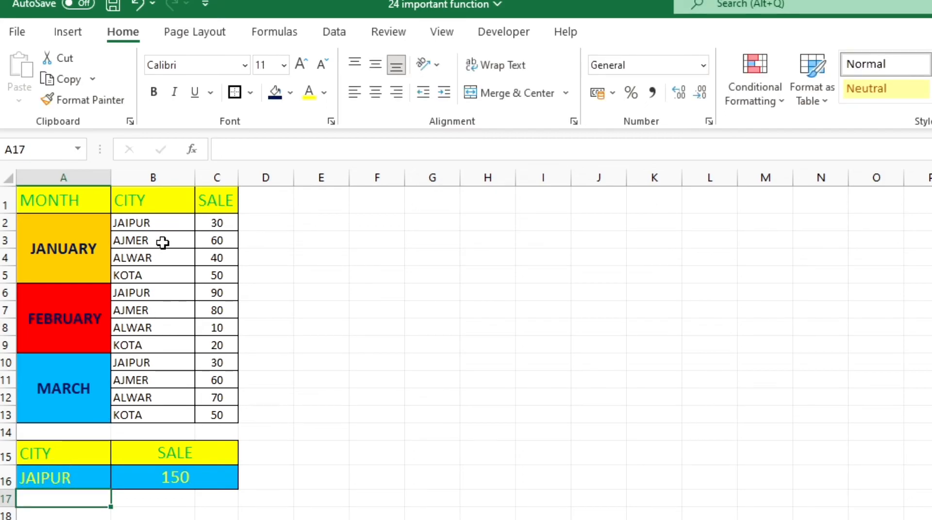
{"action": "left_click", "coordinate": [221, 222]}
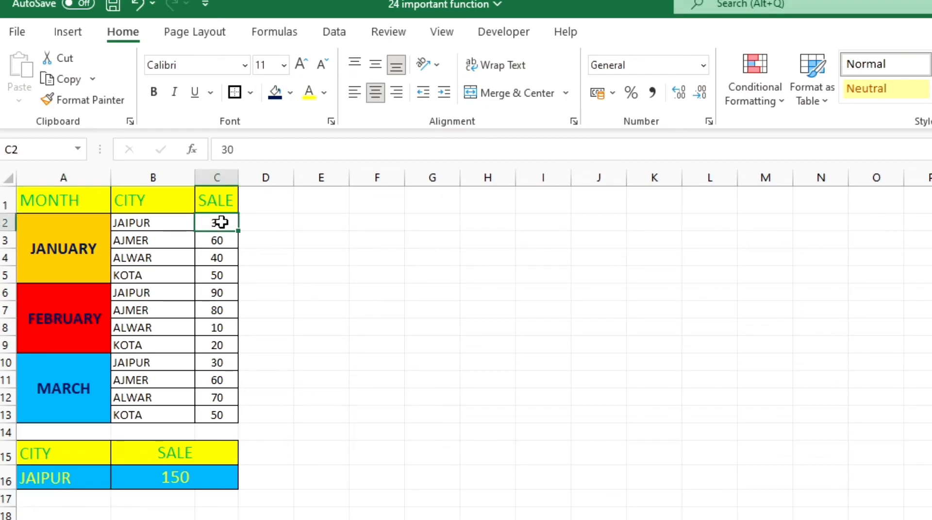
{"action": "left_click", "coordinate": [213, 295]}
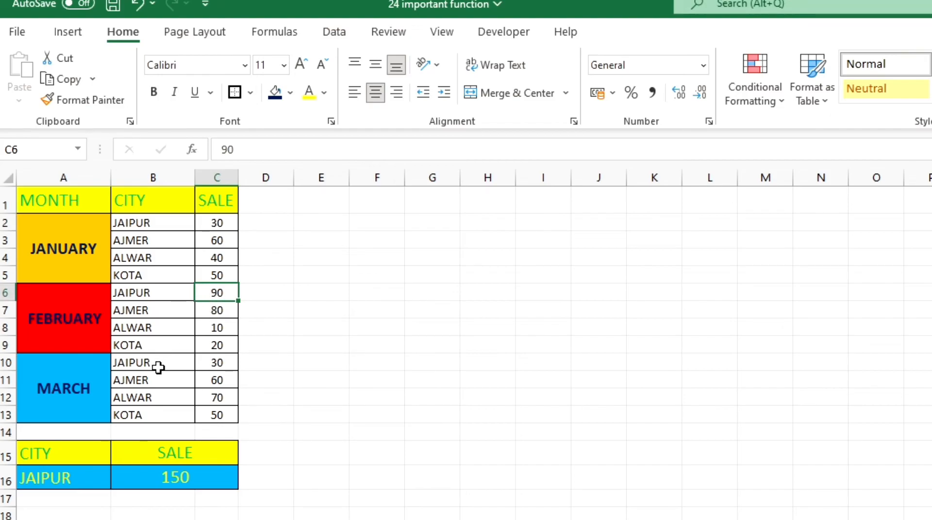
{"action": "left_click", "coordinate": [222, 363]}
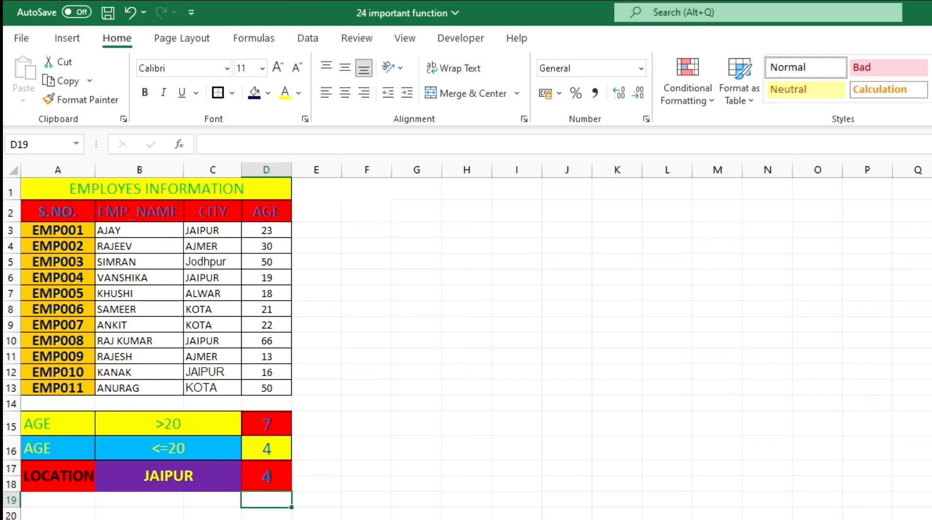
- On the EMPLOYES INFORMATION sheet, clear the count results in D15:D18 and review the age and location criteria beside them
{"action": "left_click_drag", "start_coordinate": [270, 423], "coordinate": [278, 474]}
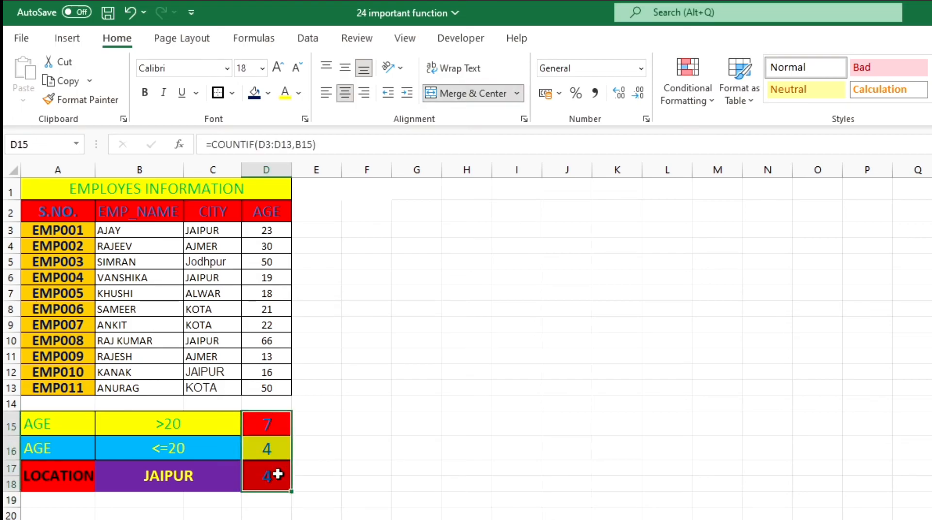
{"action": "key", "text": "Delete"}
{"action": "left_click", "coordinate": [260, 426]}
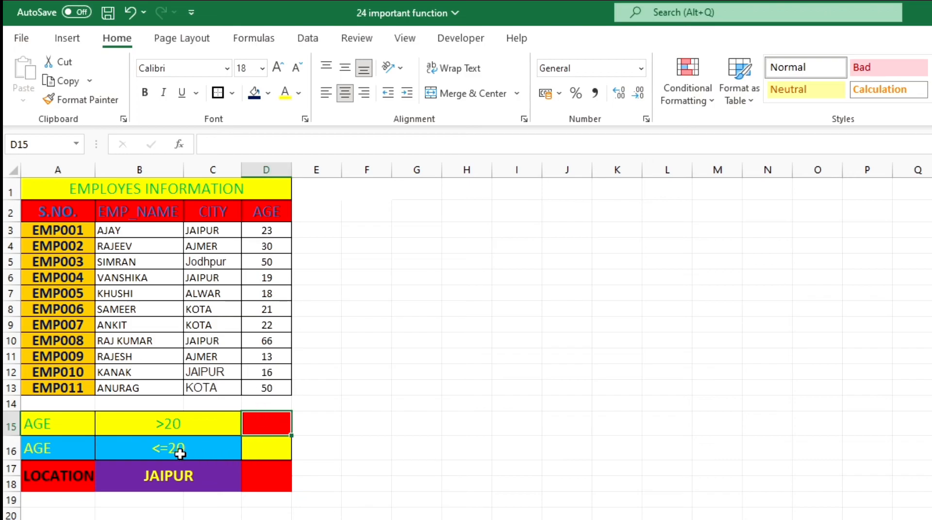
{"action": "left_click", "coordinate": [272, 449]}
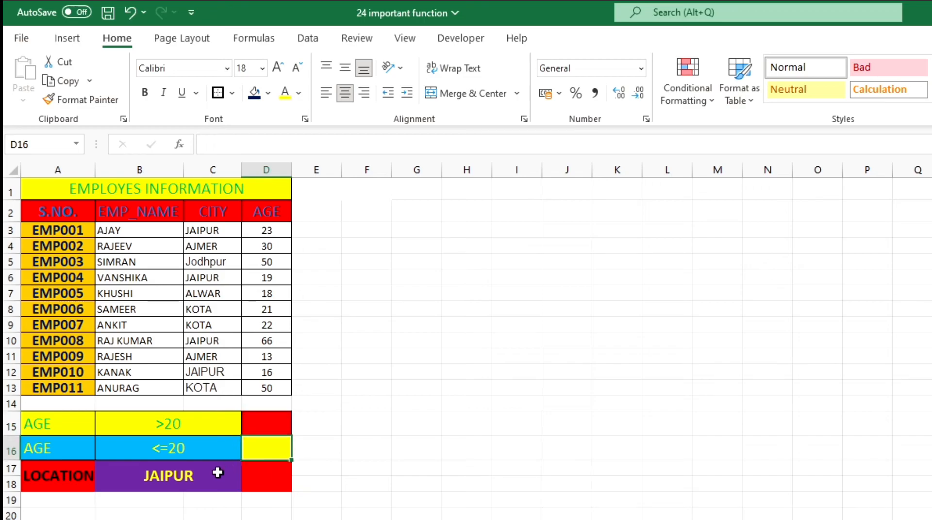
{"action": "left_click", "coordinate": [189, 479]}
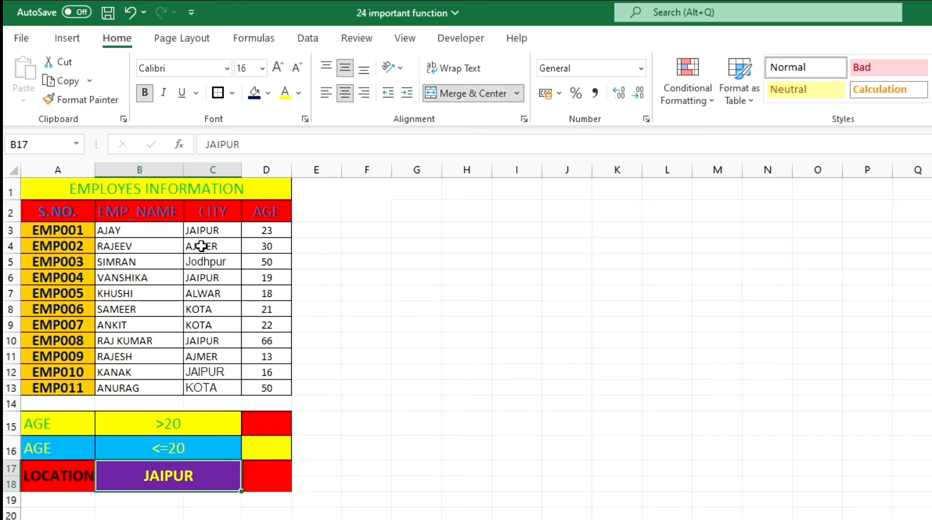
- Enter =COUNTIF(D3:D13,B15) in D15 to count the employees with an age >20
{"action": "left_click", "coordinate": [253, 424]}
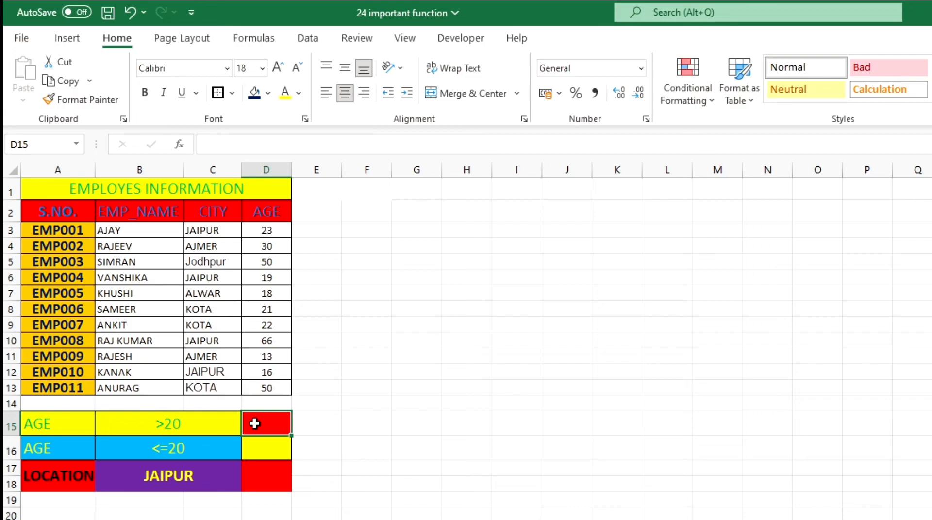
{"action": "type", "text": "=C"}
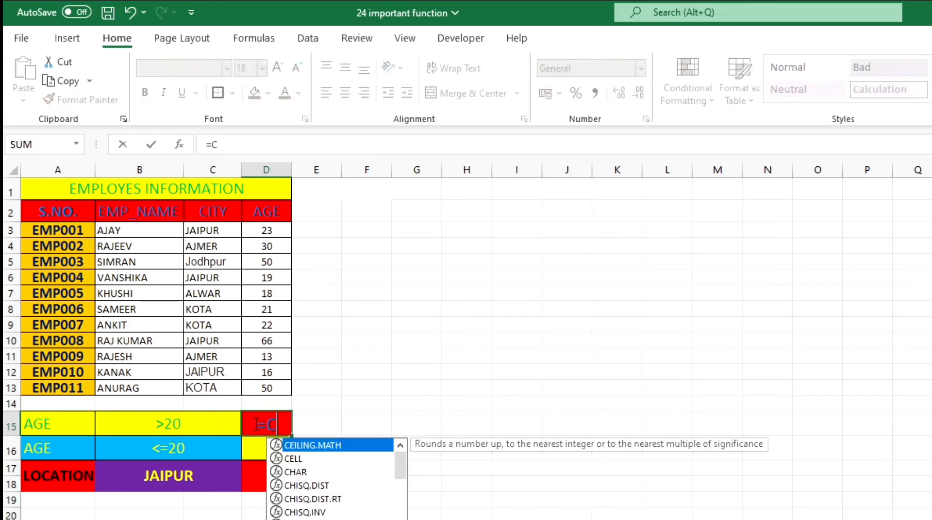
{"action": "type", "text": "OUNTIF"}
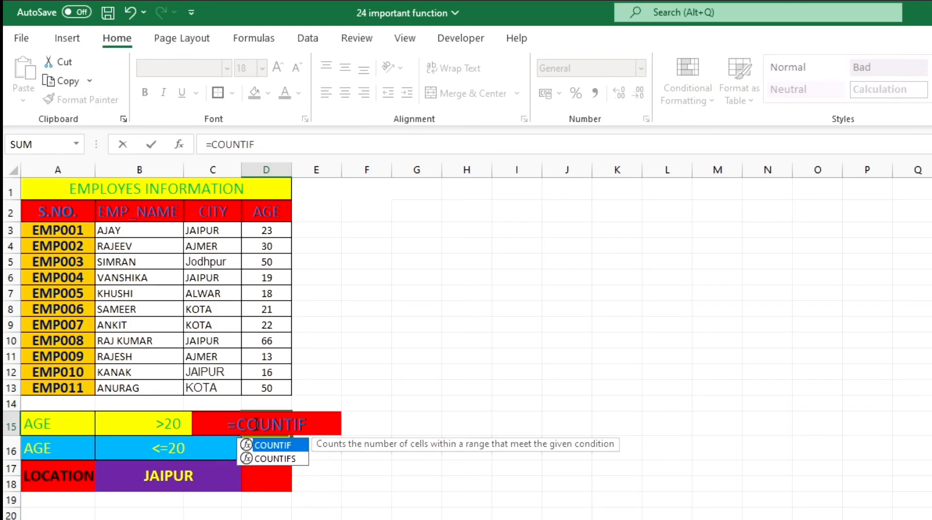
{"action": "type", "text": "("}
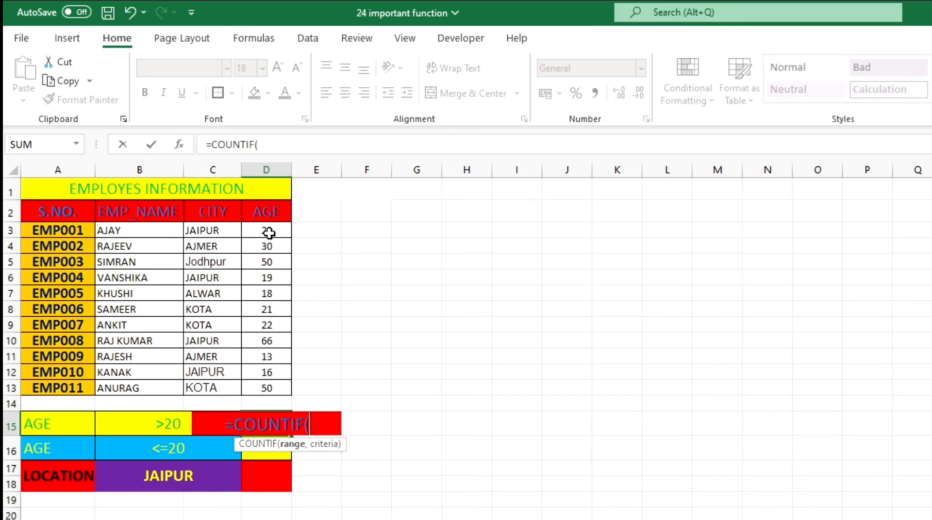
{"action": "left_click_drag", "start_coordinate": [269, 233], "coordinate": [270, 382]}
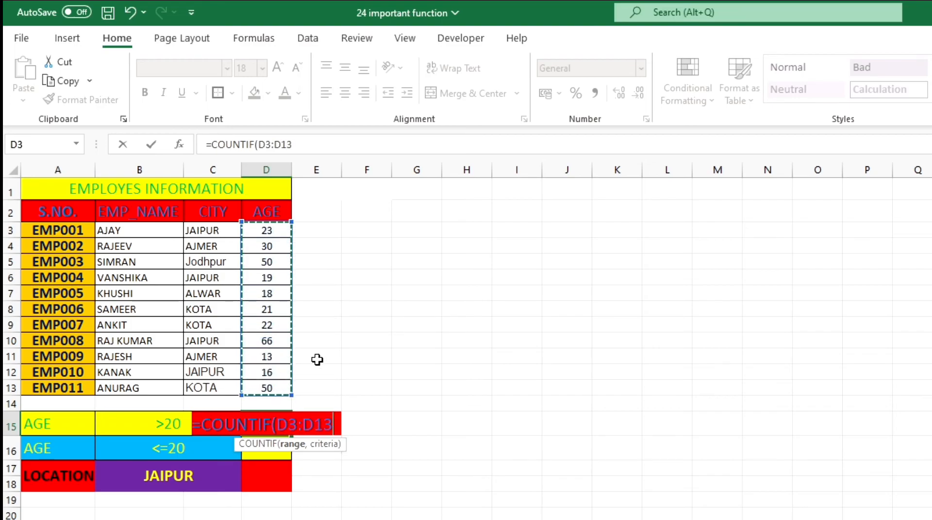
{"action": "type", "text": ","}
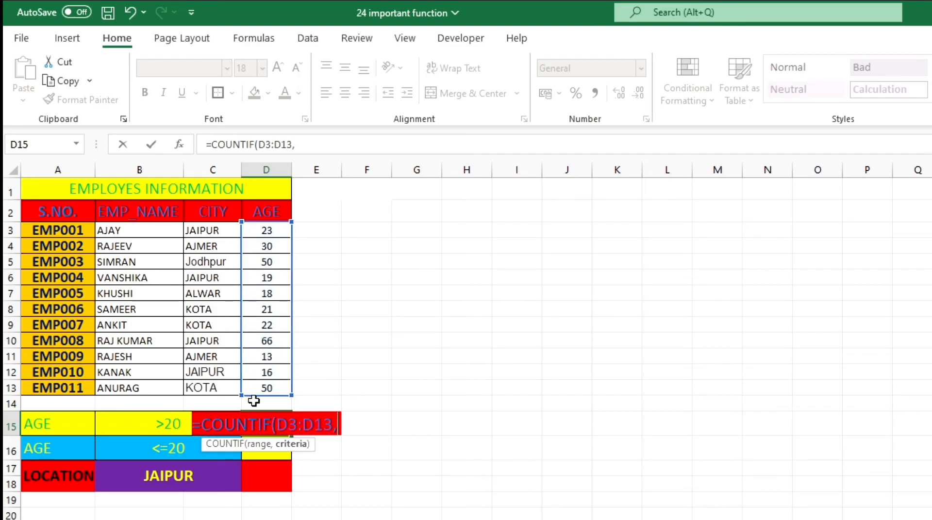
{"action": "left_click", "coordinate": [157, 425]}
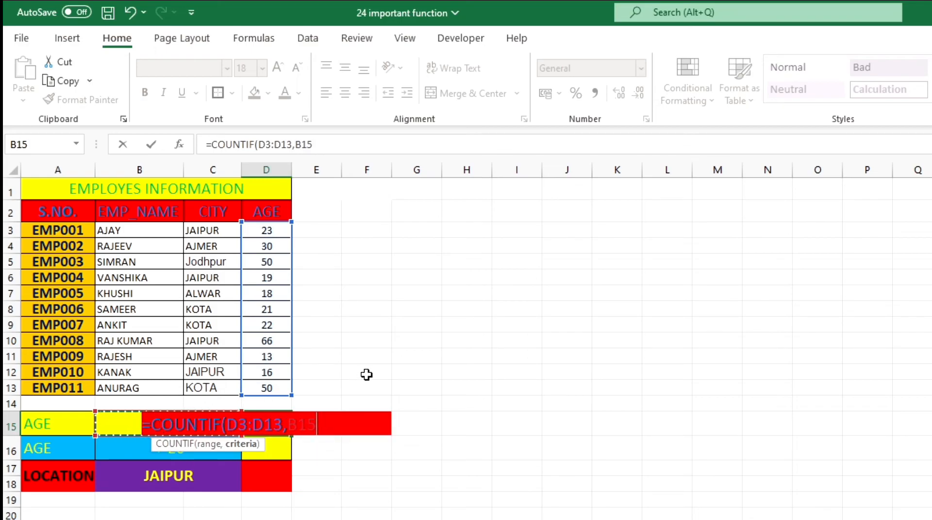
{"action": "type", "text": ")"}
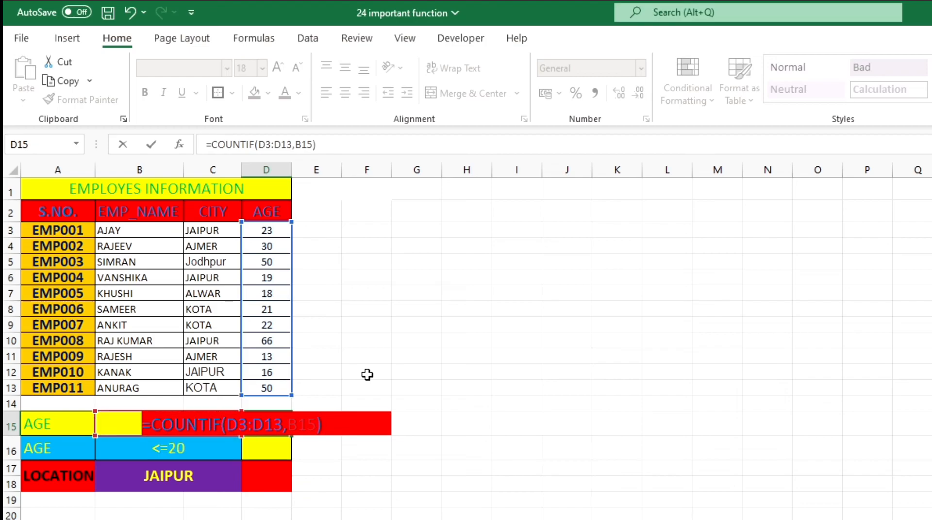
{"action": "key", "text": "Return"}
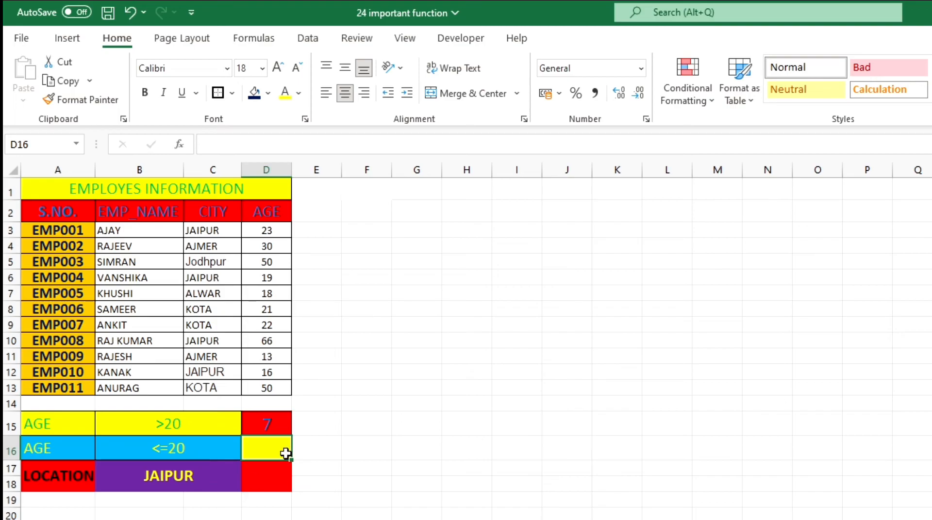
- Enter =COUNTIF(D3:D13,B16) in D16 to count the employees with an age <=20
{"action": "type", "text": "=CO"}
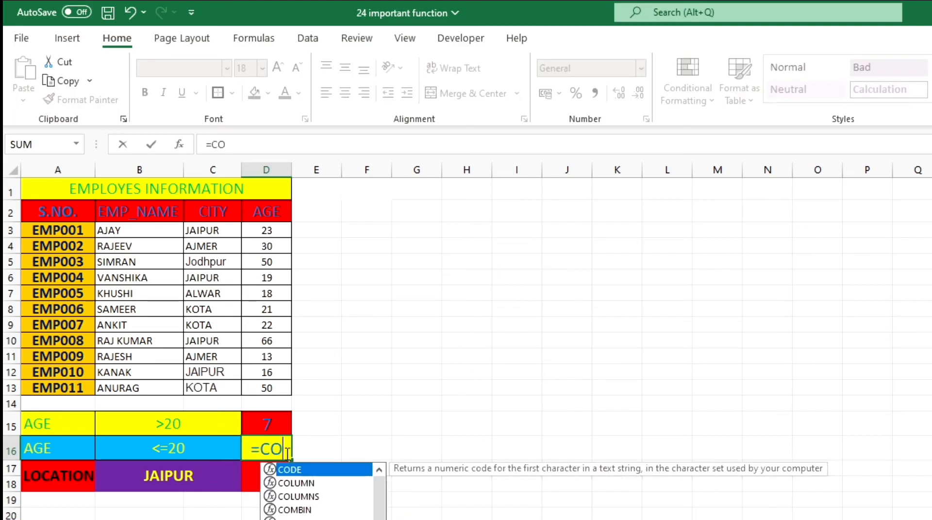
{"action": "type", "text": "UNTIF"}
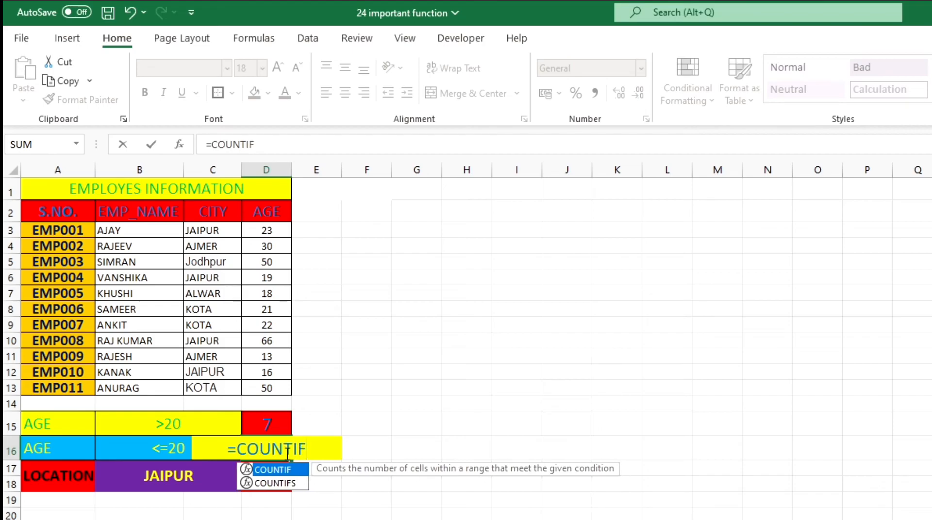
{"action": "type", "text": "("}
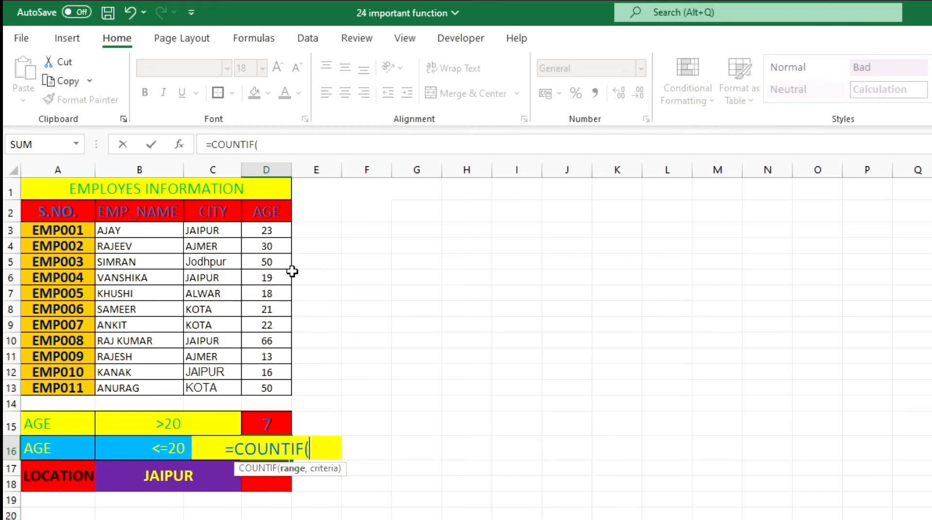
{"action": "left_click_drag", "start_coordinate": [264, 233], "coordinate": [260, 383]}
{"action": "type", "text": ","}
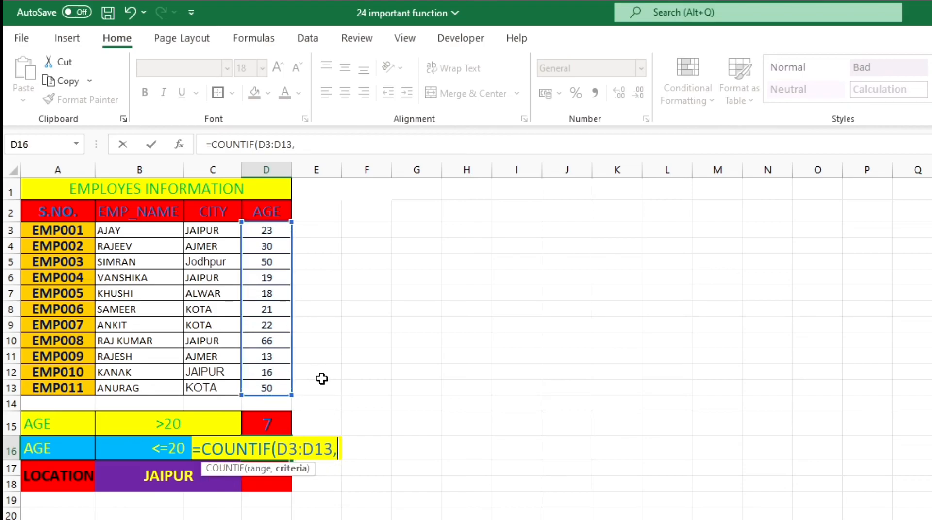
{"action": "left_click", "coordinate": [164, 450]}
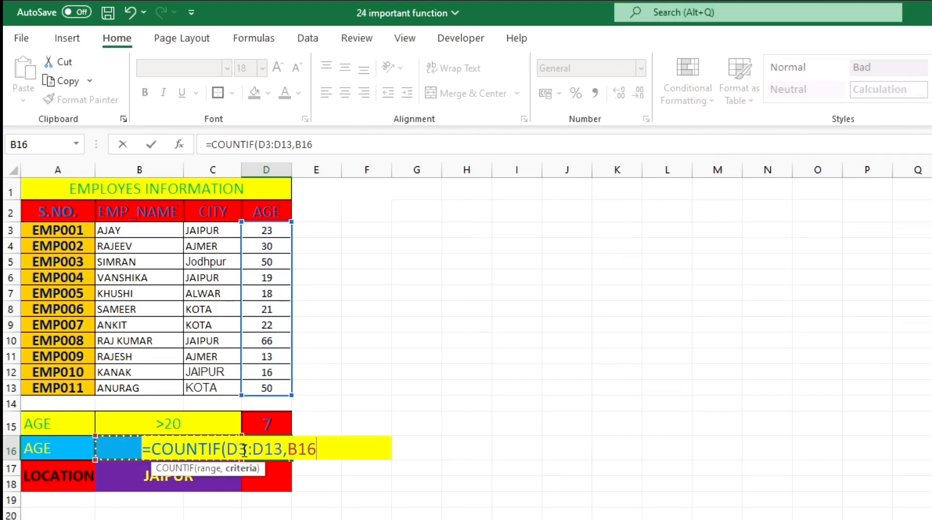
{"action": "type", "text": ")"}
{"action": "key", "text": "Return"}
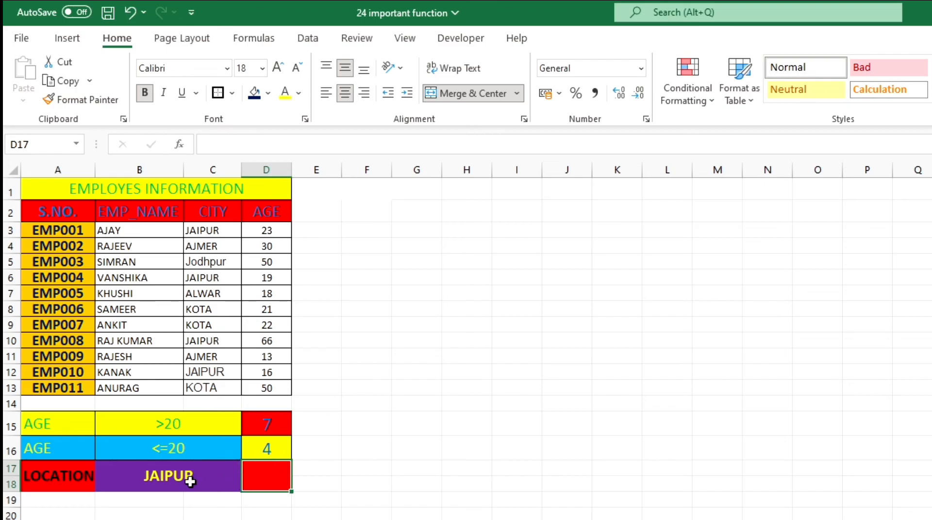
- Enter =COUNTIF(A3:D13,B17) in the merged cell D17 to count the employees whose location is JAIPUR
{"action": "left_click", "coordinate": [190, 481]}
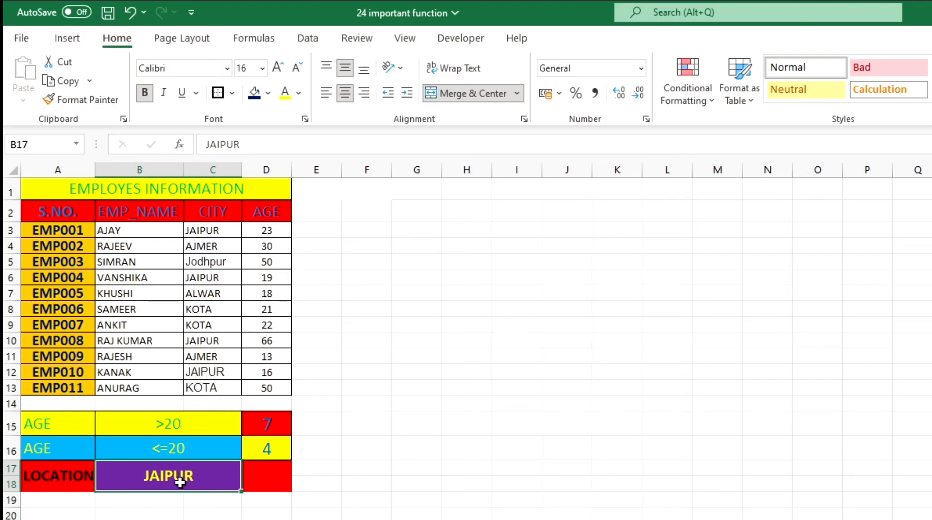
{"action": "left_click", "coordinate": [257, 480]}
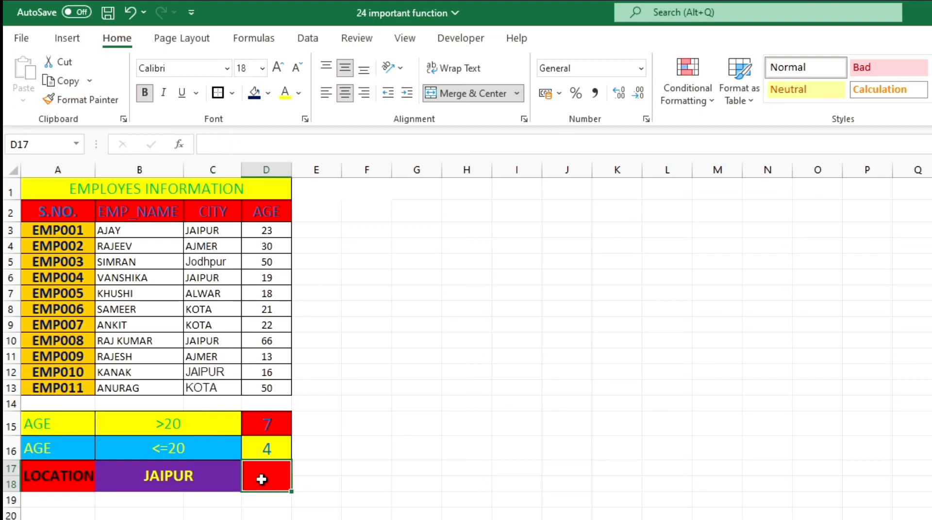
{"action": "type", "text": "=C"}
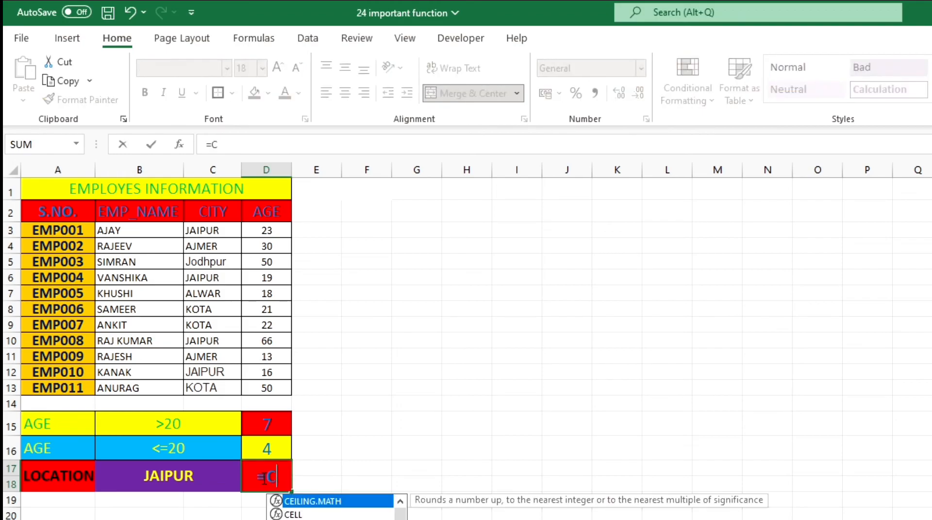
{"action": "type", "text": "OUNTIF"}
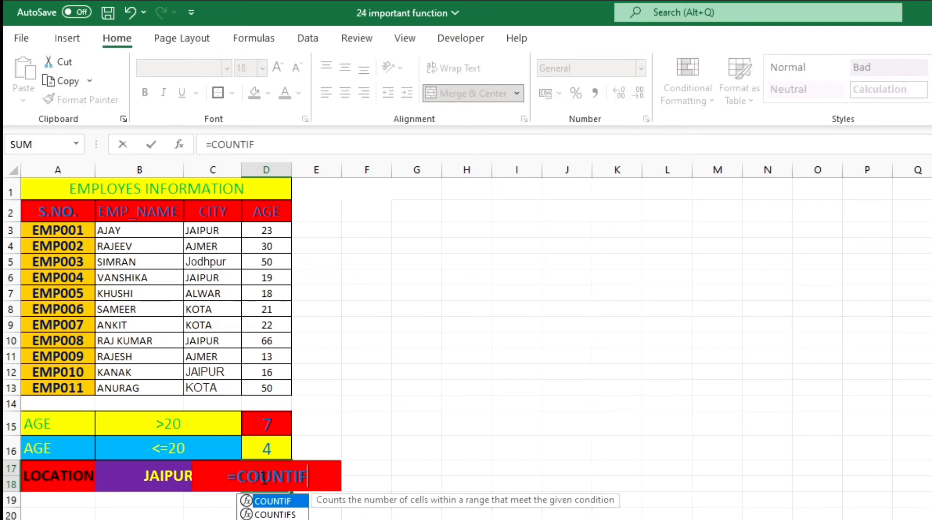
{"action": "type", "text": "("}
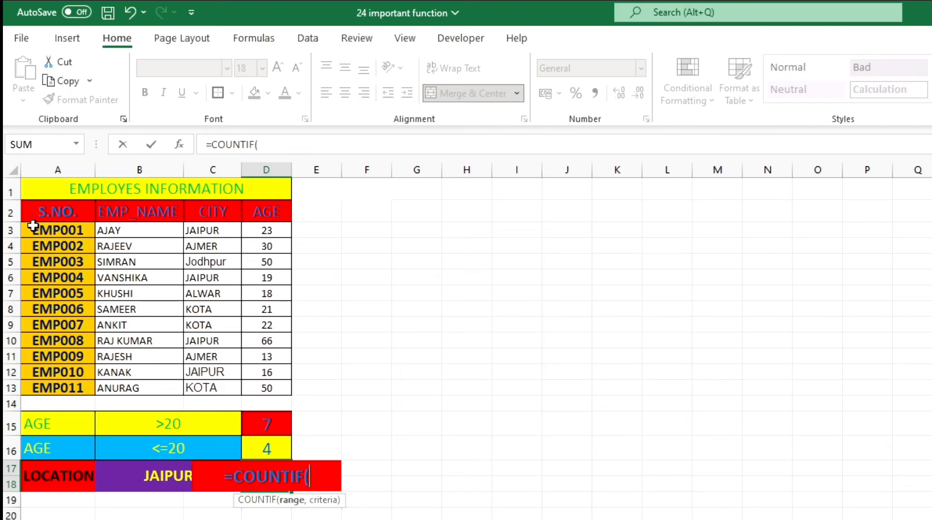
{"action": "left_click_drag", "start_coordinate": [32, 230], "coordinate": [256, 393]}
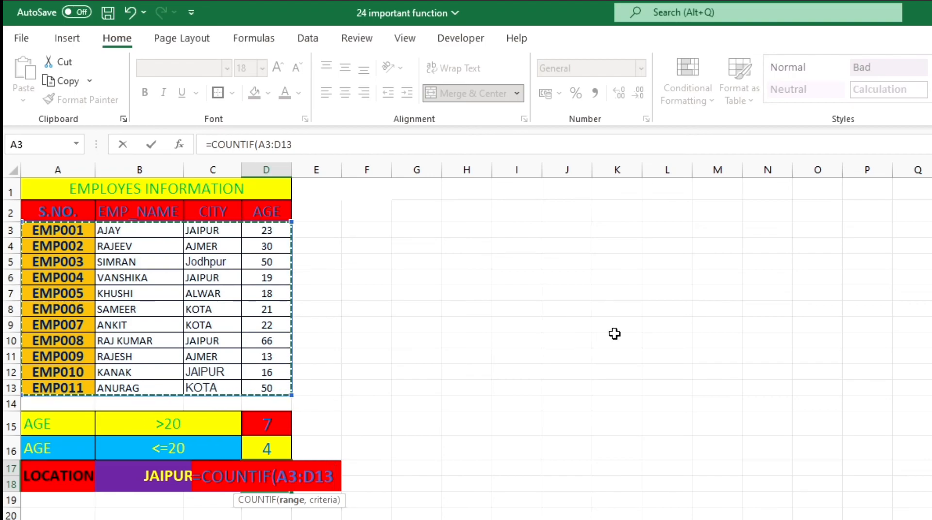
{"action": "type", "text": ","}
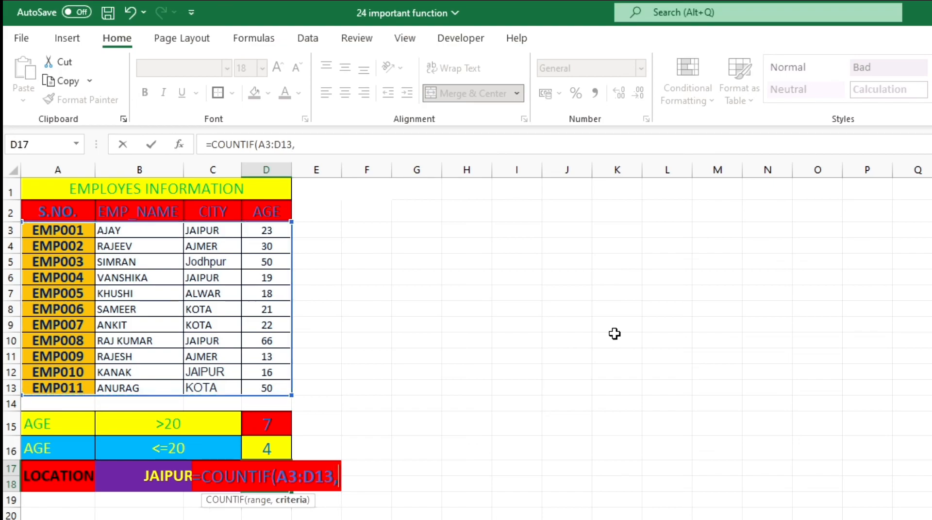
{"action": "left_click", "coordinate": [158, 476]}
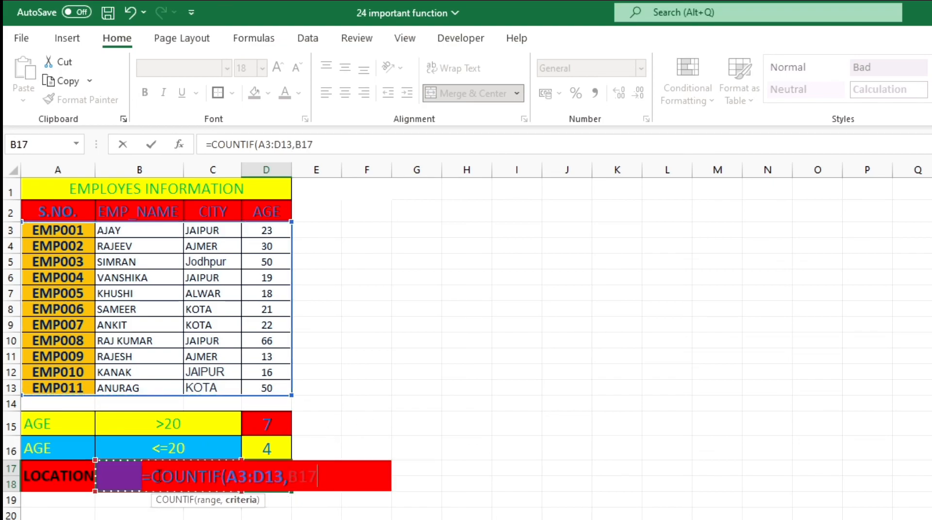
{"action": "type", "text": ")"}
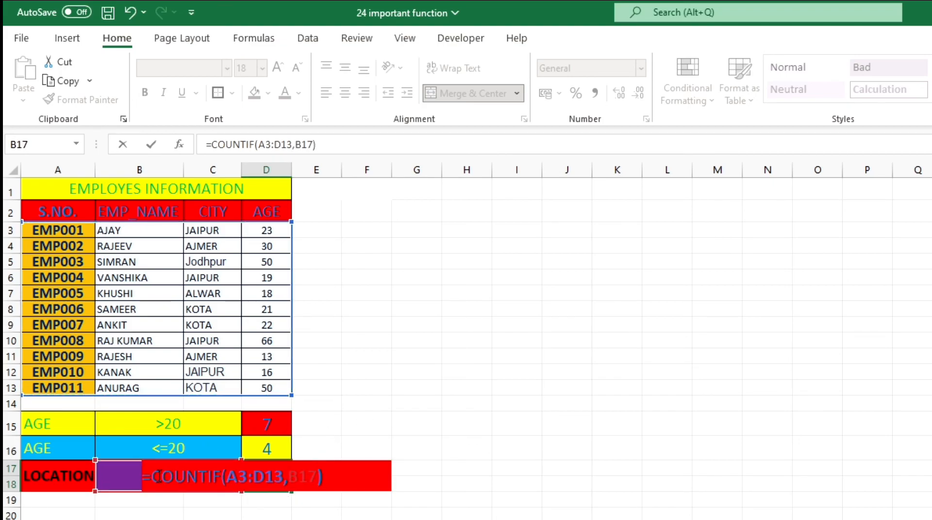
{"action": "key", "text": "Return"}
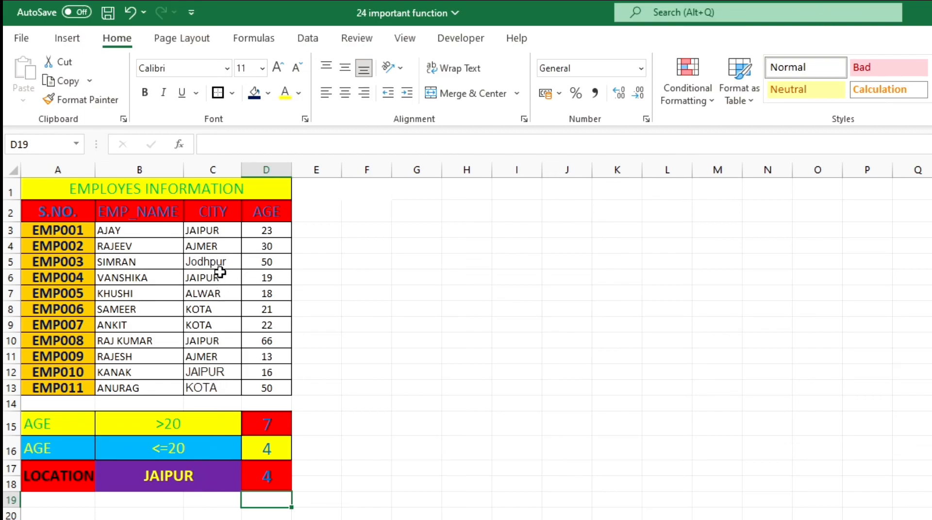
- Check the CITY entries that match JAIPUR in C3, C6, C10 and C12 against the location count
{"action": "left_click", "coordinate": [220, 232]}
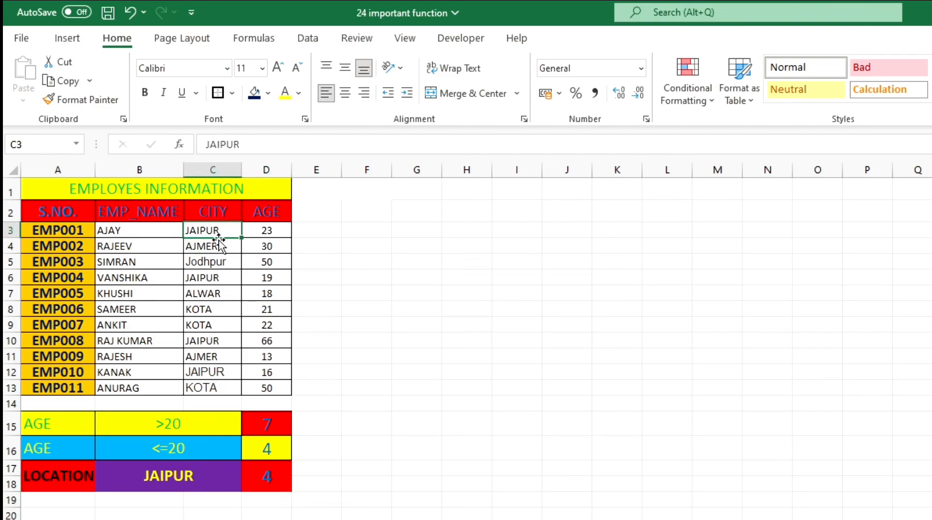
{"action": "left_click", "coordinate": [215, 278]}
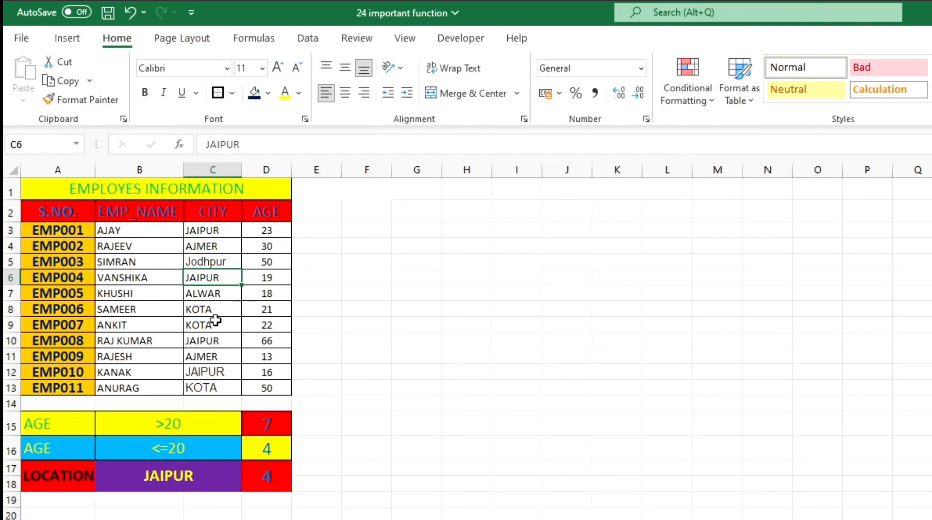
{"action": "left_click", "coordinate": [216, 341]}
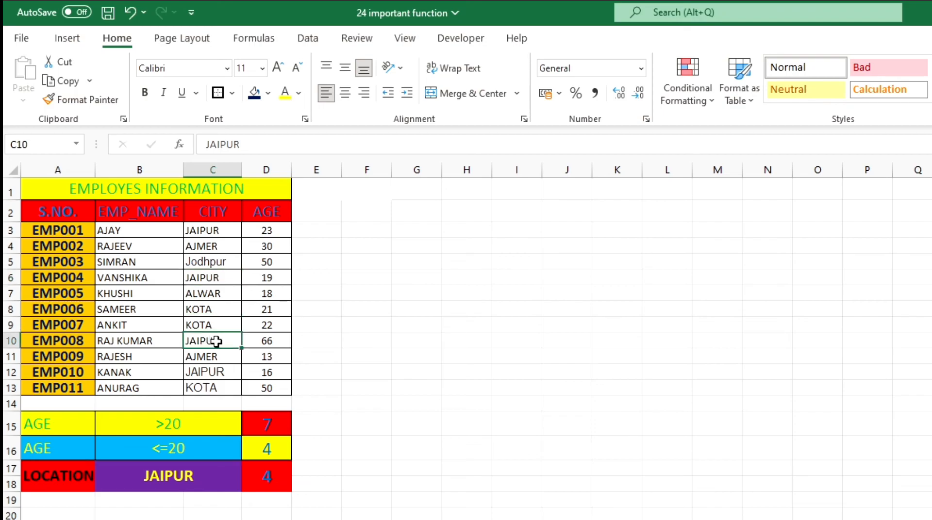
{"action": "left_click", "coordinate": [218, 372]}
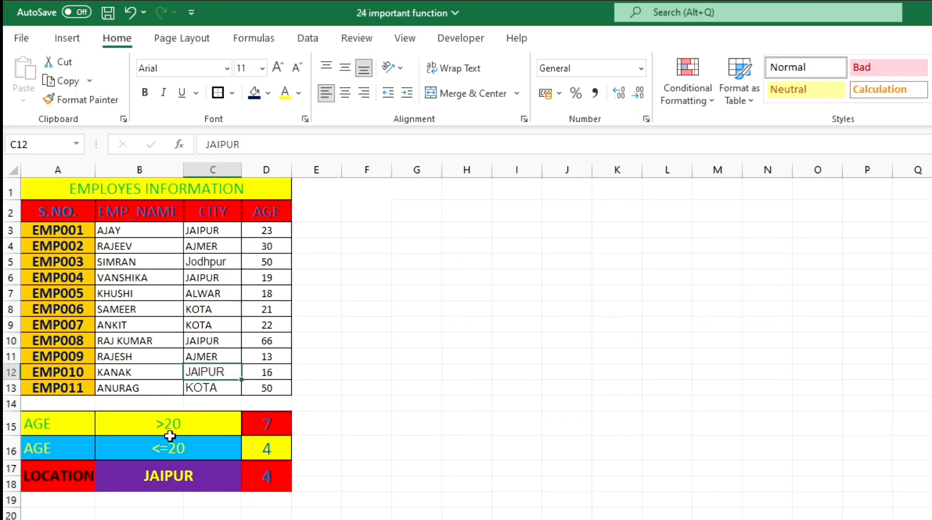
- Set the LOCATION criterion in the merged cell B17 to KOTA
{"action": "left_click", "coordinate": [165, 476]}
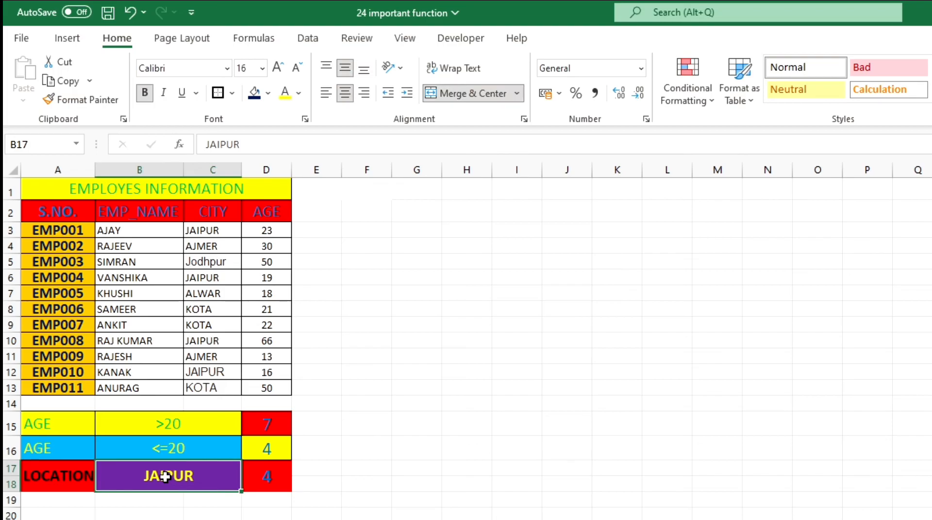
{"action": "type", "text": "KOTA"}
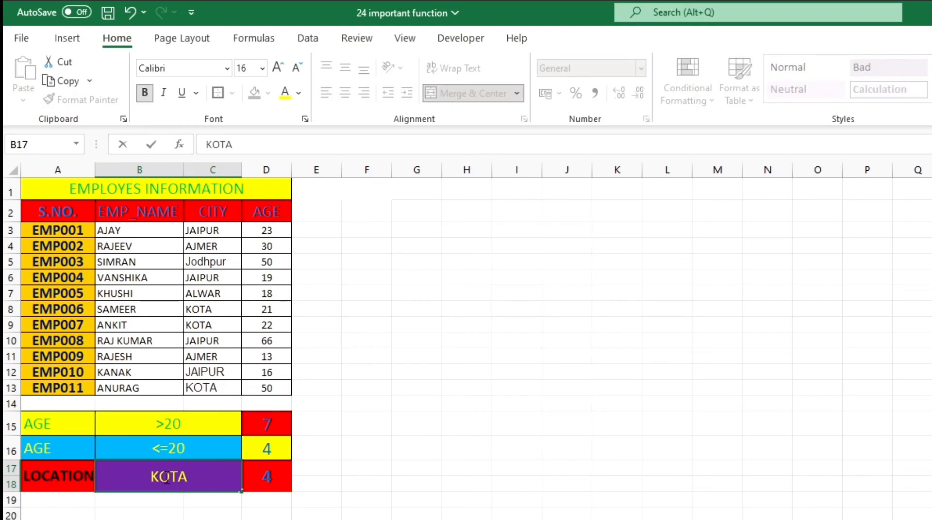
{"action": "key", "text": "Return"}
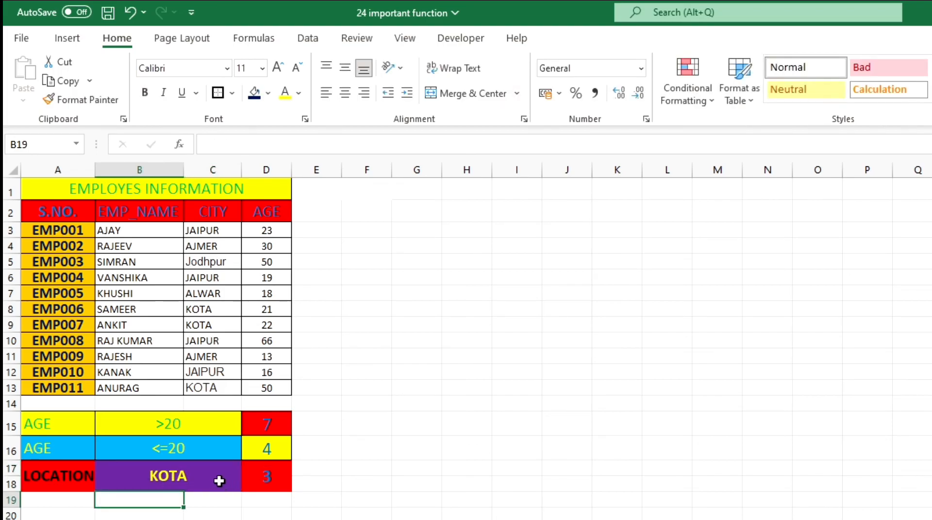
- Set the LOCATION criterion in the merged cell B17 to AJMER
{"action": "left_click", "coordinate": [192, 477]}
{"action": "type", "text": "AJMER"}
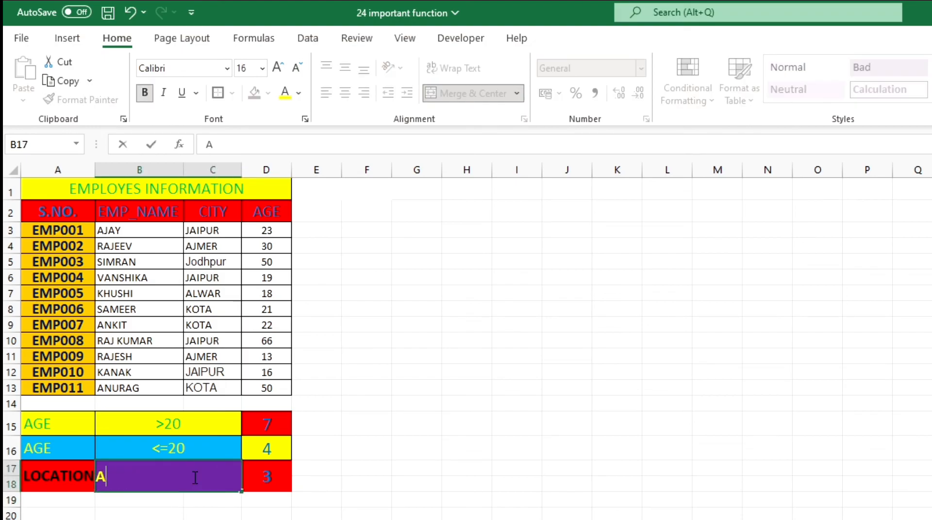
{"action": "key", "text": "Return"}
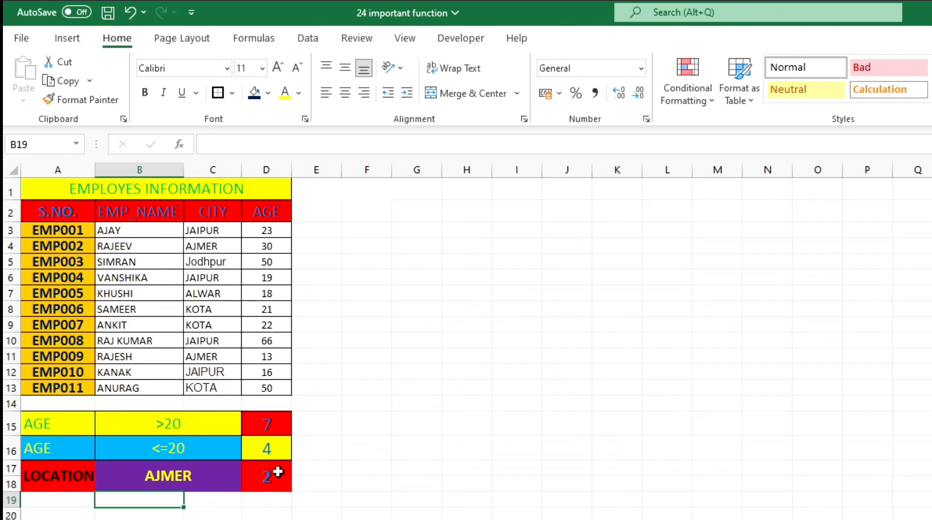
{"action": "left_click", "coordinate": [192, 477]}
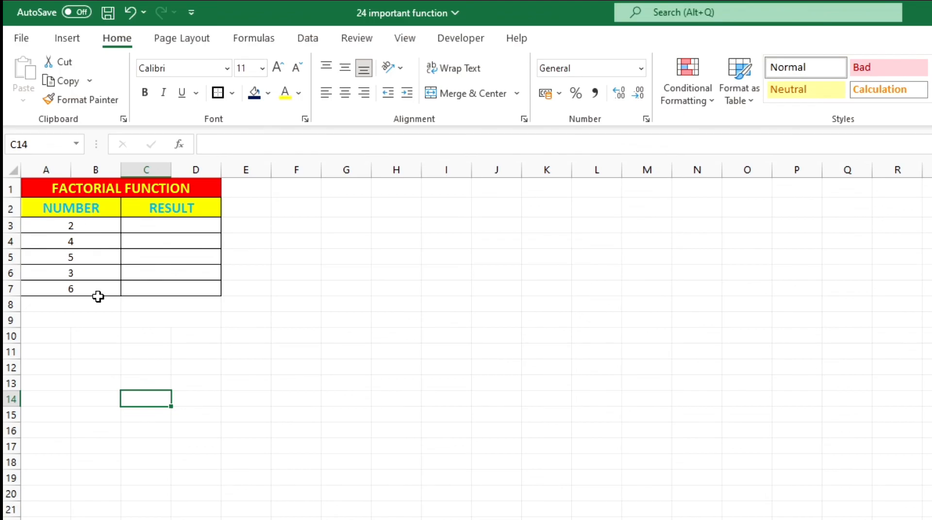
- On the FACTORIAL FUNCTION sheet, enter =FACT(A3) in C3 to calculate the factorial of the first number
{"action": "left_click", "coordinate": [77, 242]}
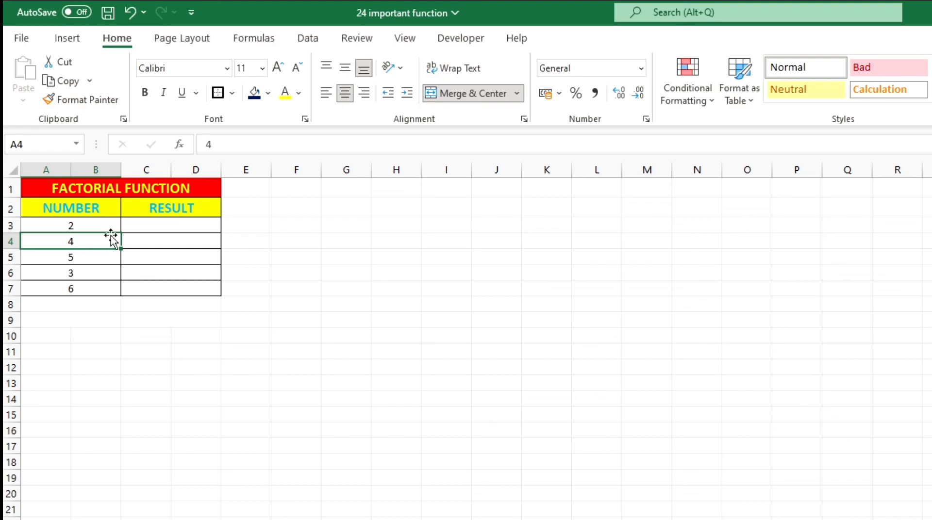
{"action": "left_click", "coordinate": [135, 229]}
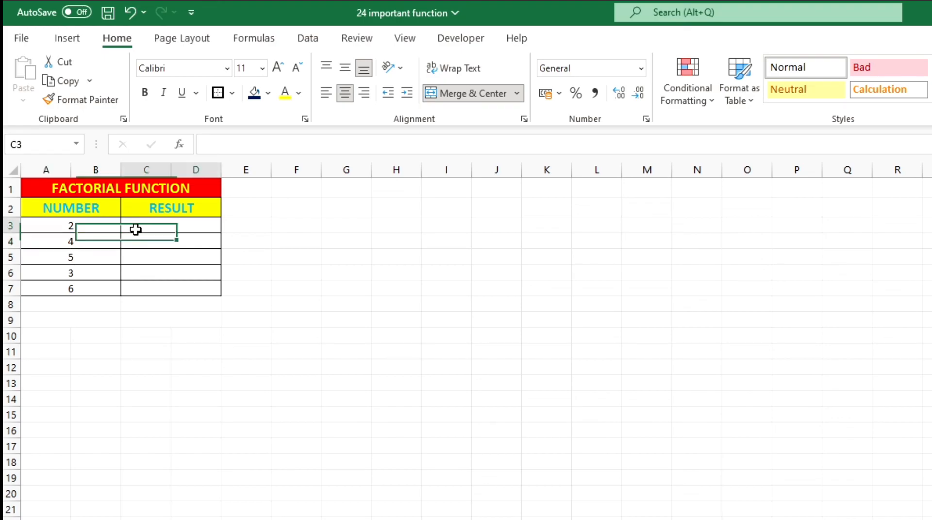
{"action": "type", "text": "="}
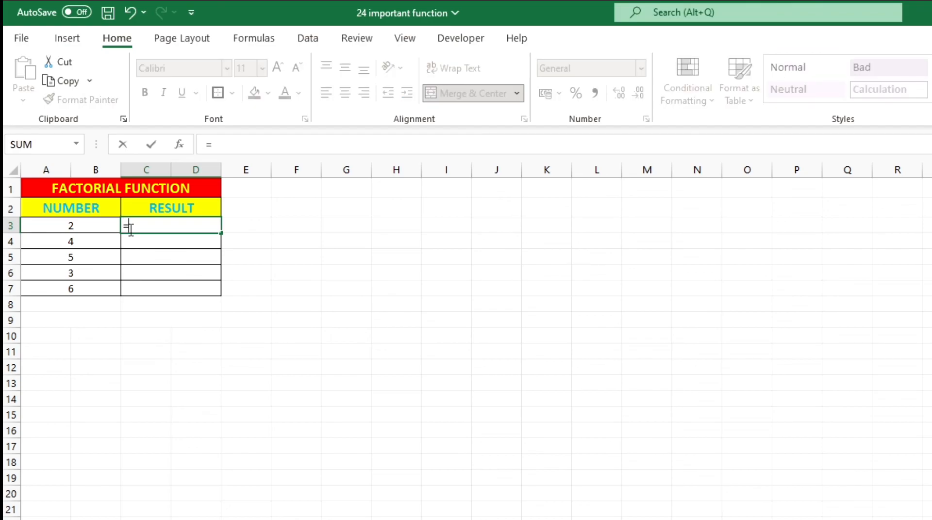
{"action": "type", "text": "FACT"}
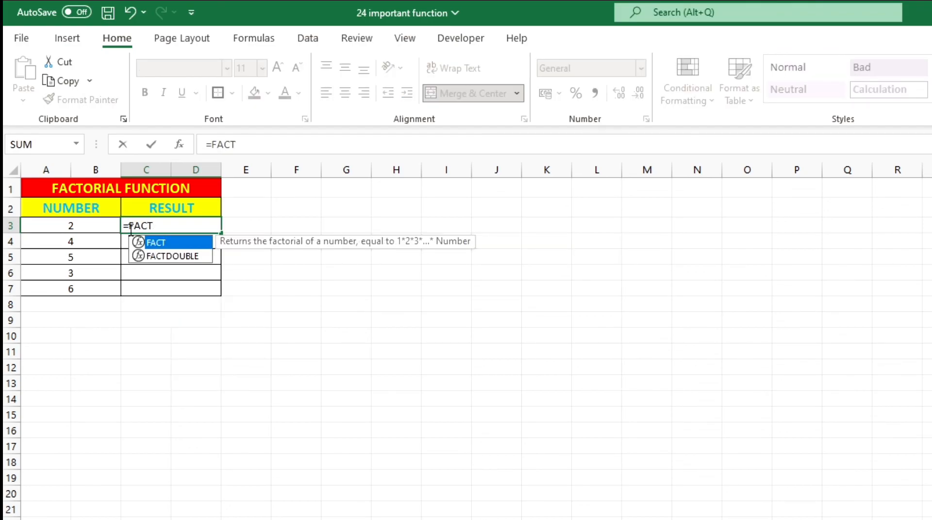
{"action": "type", "text": "("}
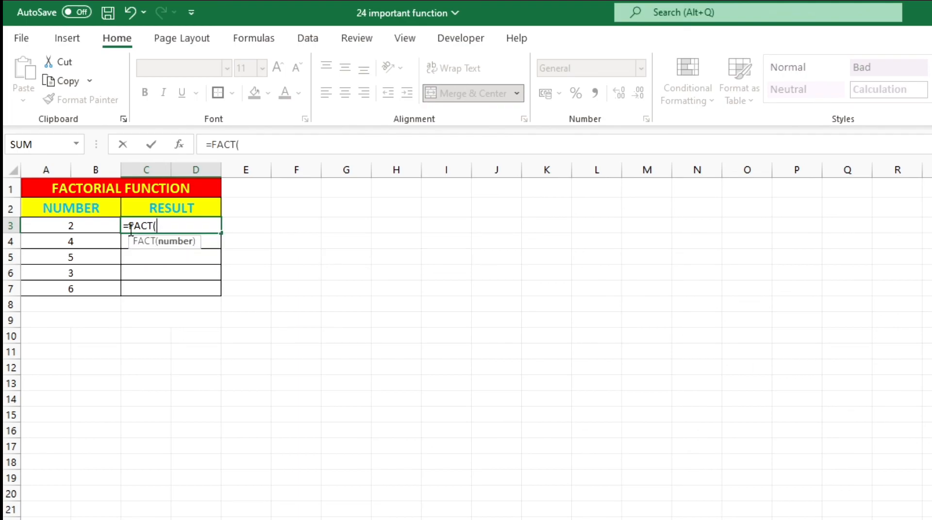
{"action": "left_click", "coordinate": [76, 227]}
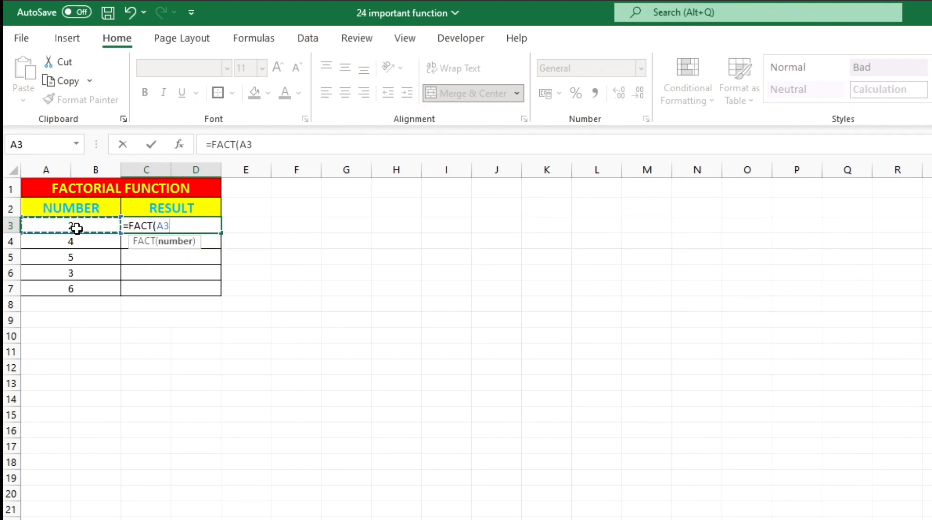
{"action": "type", "text": ")"}
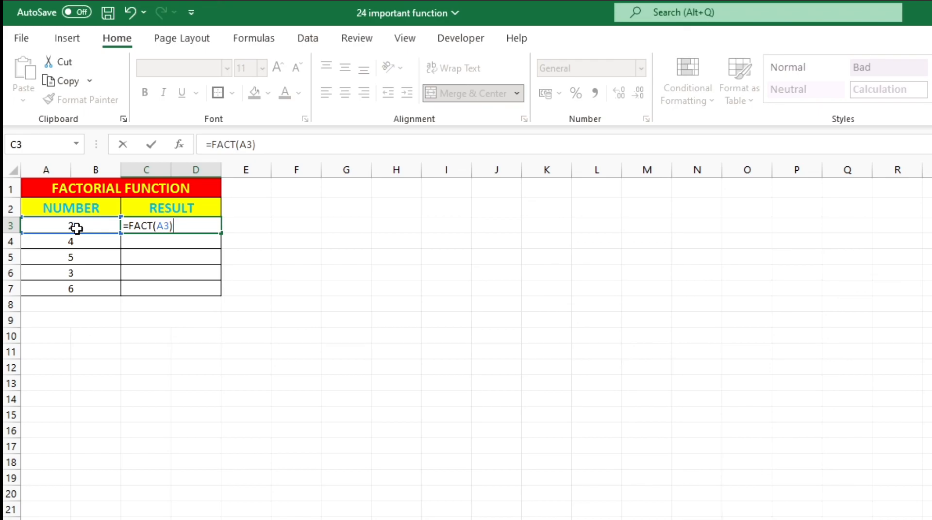
{"action": "key", "text": "Return"}
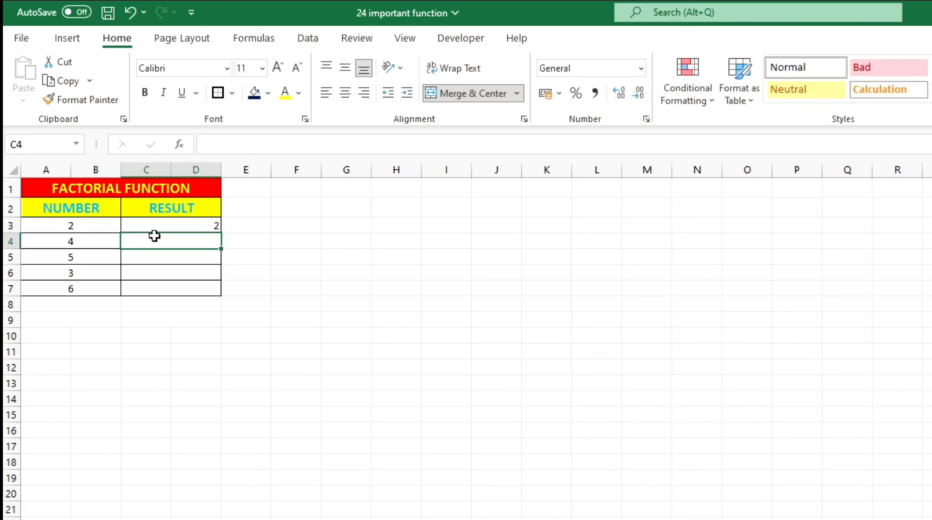
- Fill the FACT formula from C3 down to C7 and check the copied formulas in the RESULT column
{"action": "left_click", "coordinate": [179, 227]}
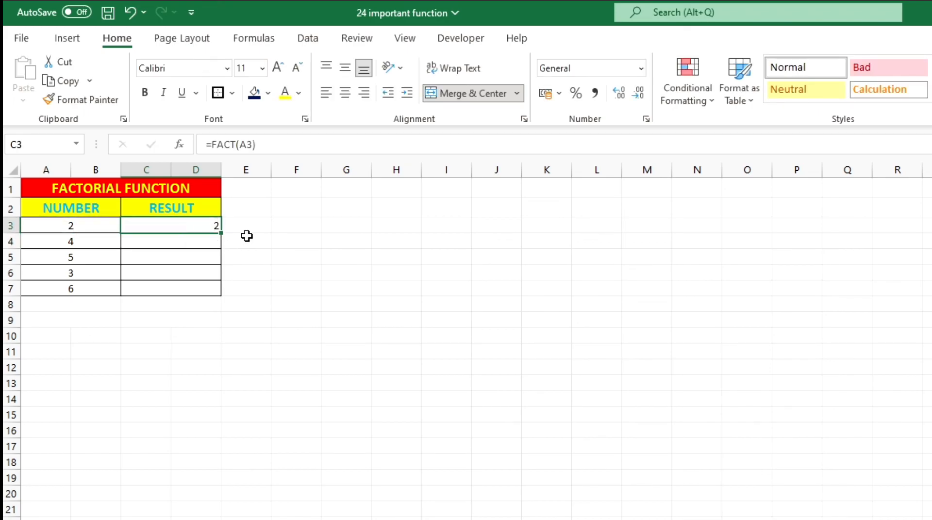
{"action": "double_click", "coordinate": [223, 233]}
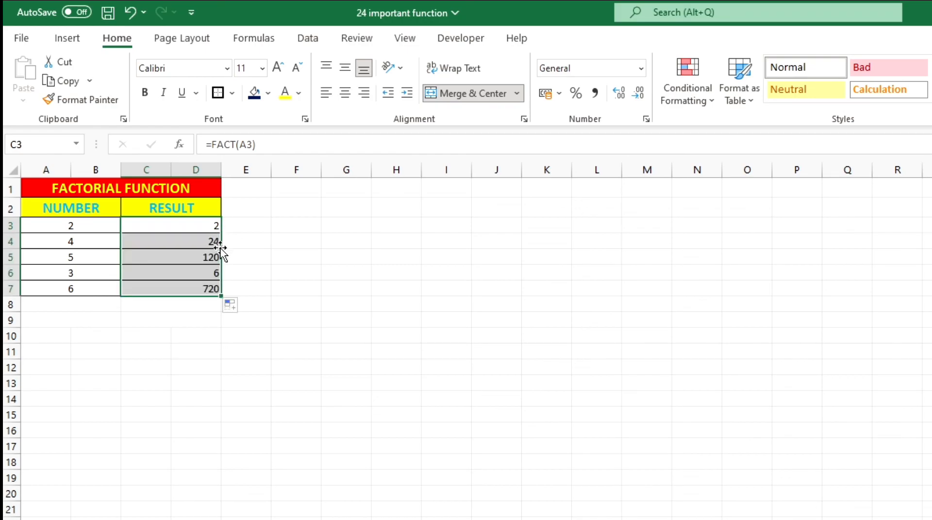
{"action": "left_click", "coordinate": [185, 246]}
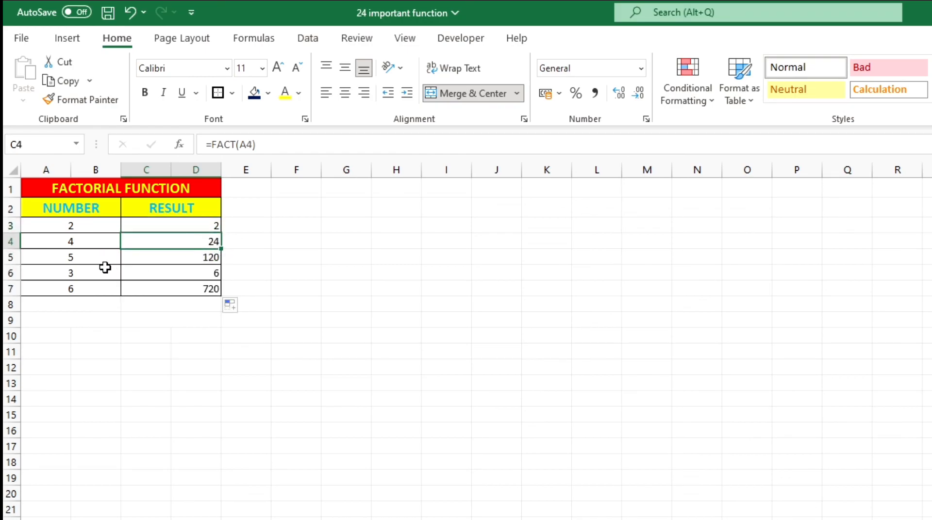
{"action": "left_click", "coordinate": [164, 257]}
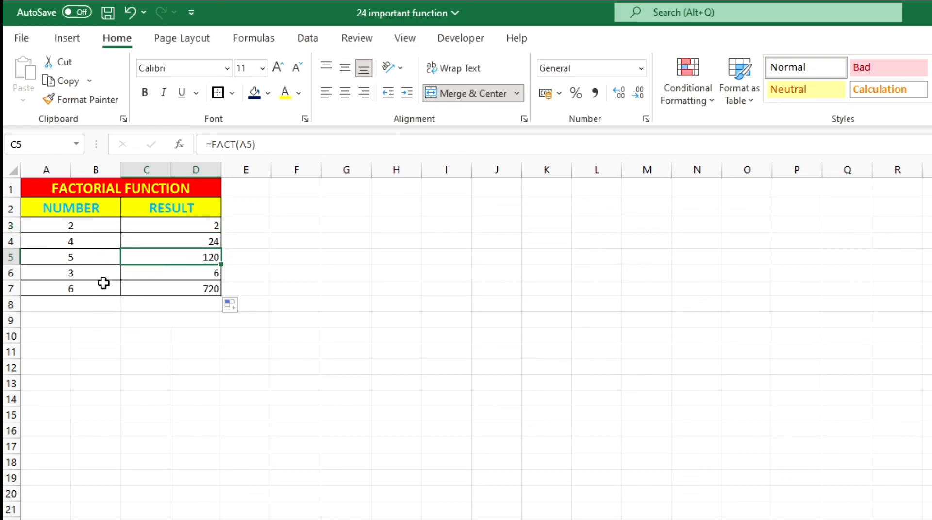
{"action": "left_click", "coordinate": [160, 276]}
{"action": "left_click", "coordinate": [154, 290]}
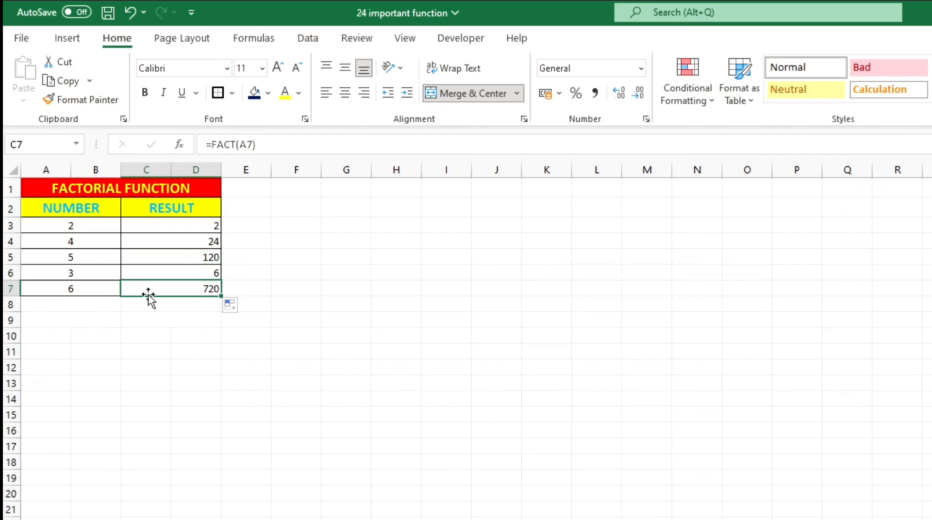
- Set the number in A6 to 10 to test its factorial result
{"action": "left_click", "coordinate": [76, 274]}
{"action": "type", "text": "10"}
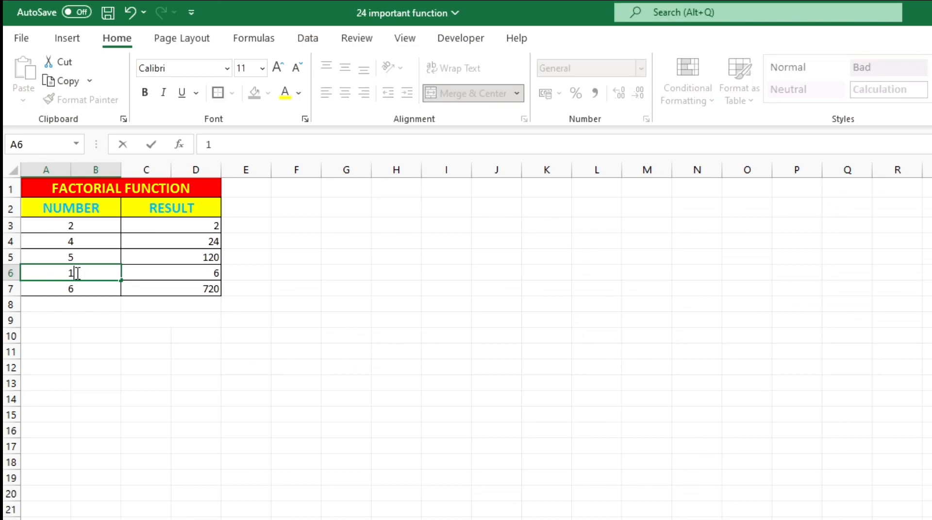
{"action": "left_click", "coordinate": [111, 346]}
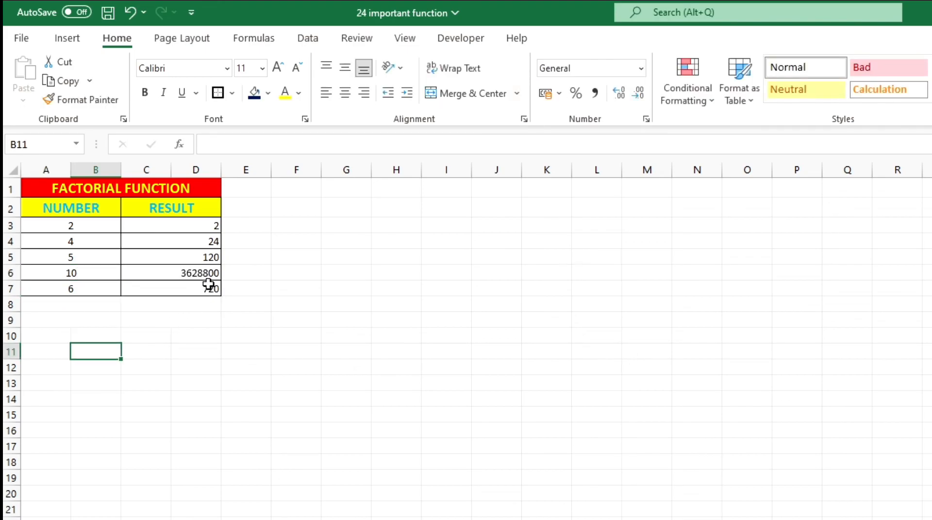
- Set the number in A6 to 7 to recalculate its factorial
{"action": "left_click", "coordinate": [100, 275]}
{"action": "type", "text": "7"}
{"action": "left_click", "coordinate": [83, 382]}
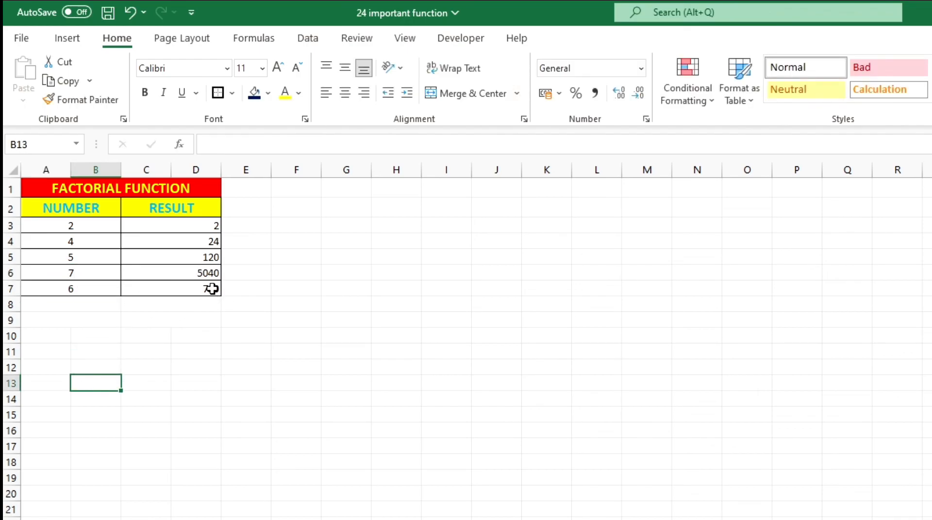